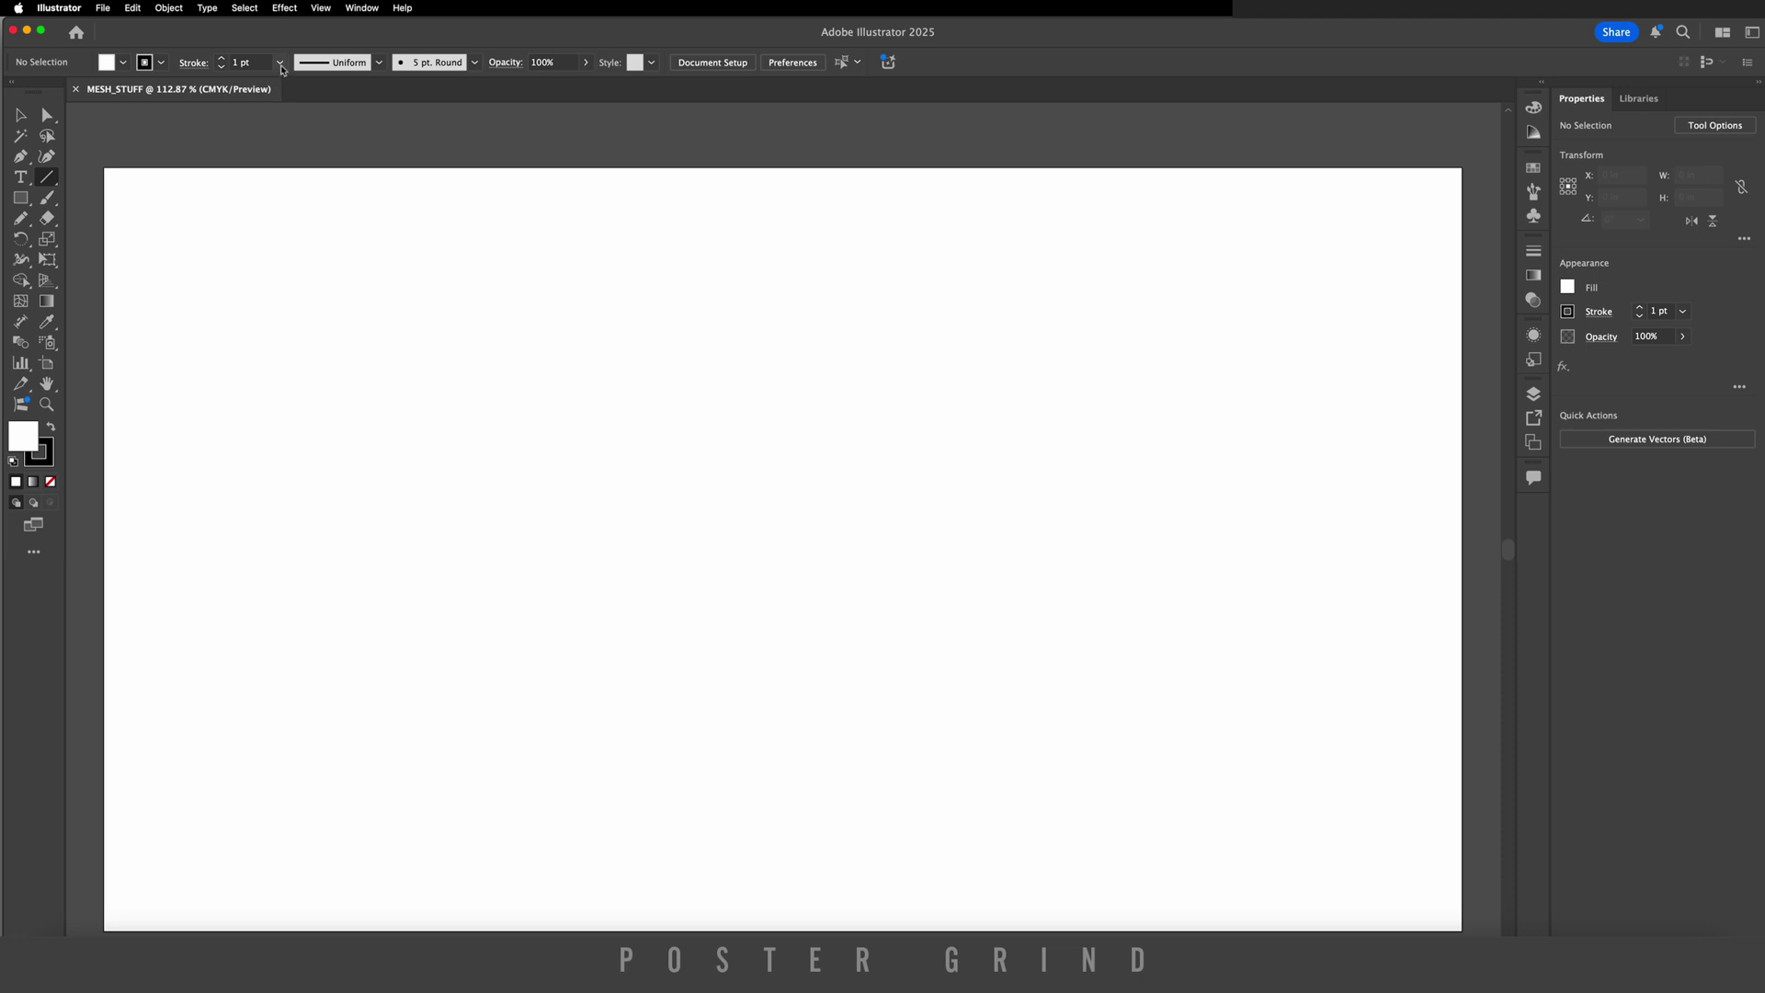
- Set the default stroke weight to 2 pt and the fill to none
left_click(221, 60)
left_click(144, 61)
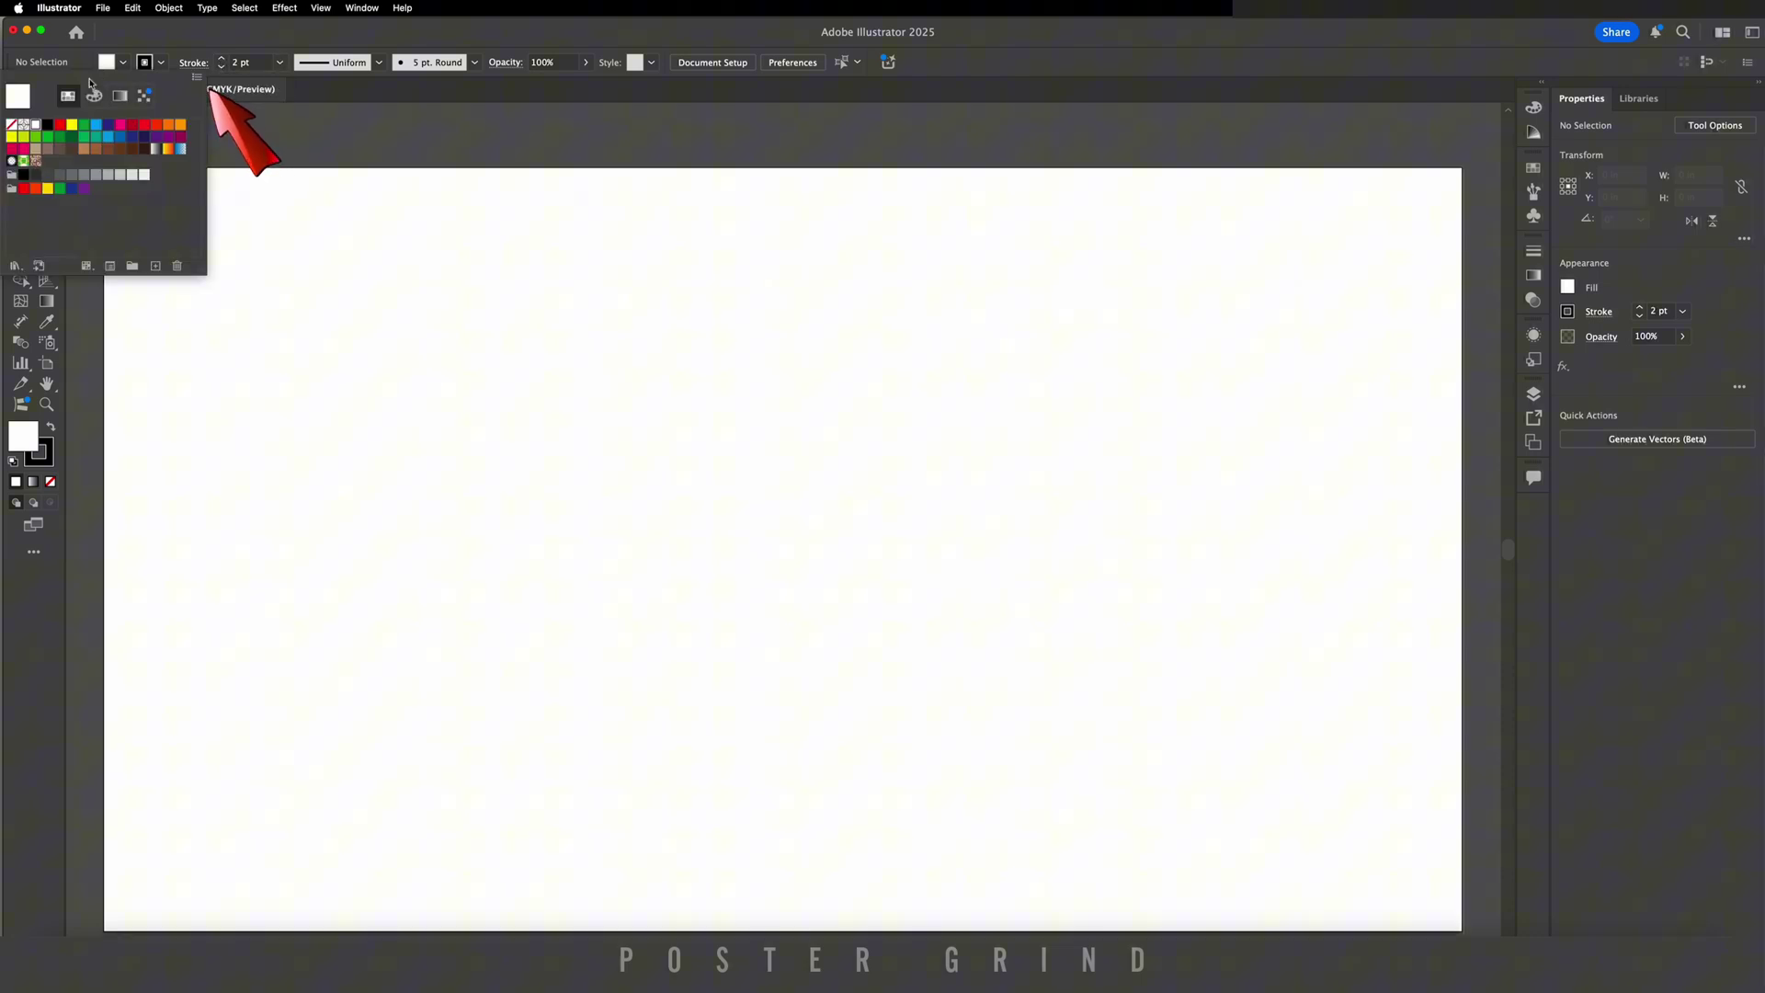
left_click(11, 124)
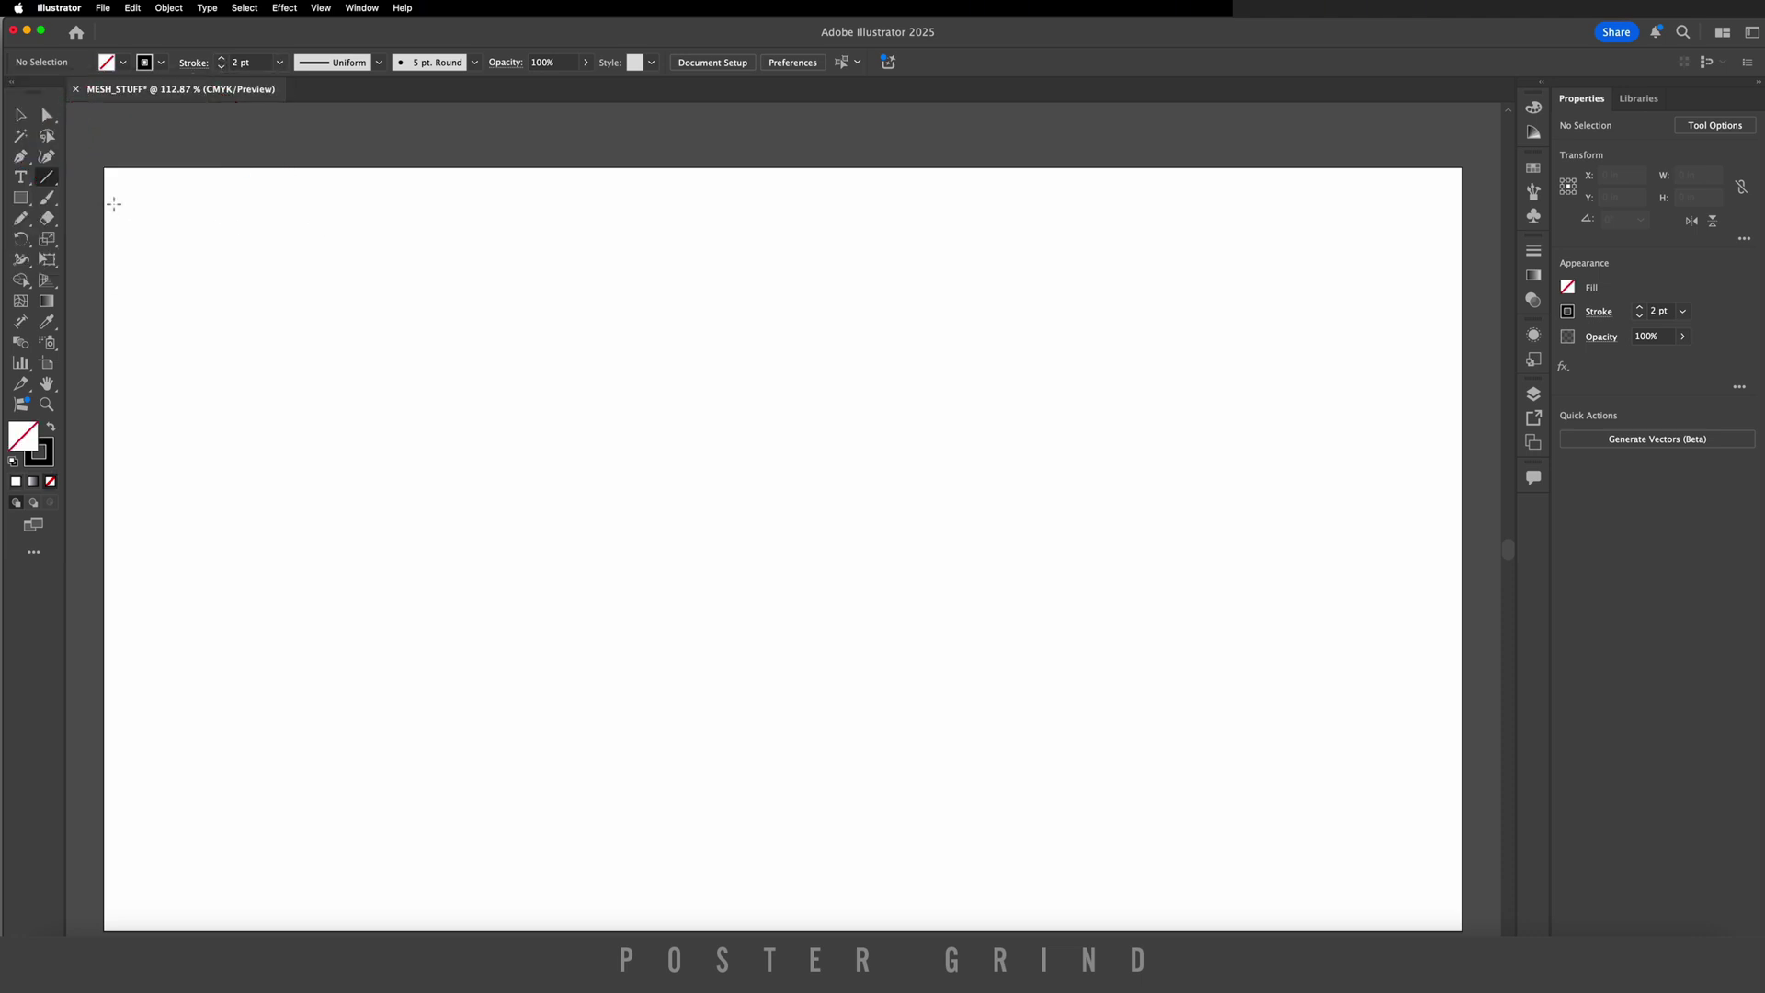
- Draw a circular polar grid about 7.37 in across near the artboard's middle and open the Polar Grid tool's options
left_click(51, 182)
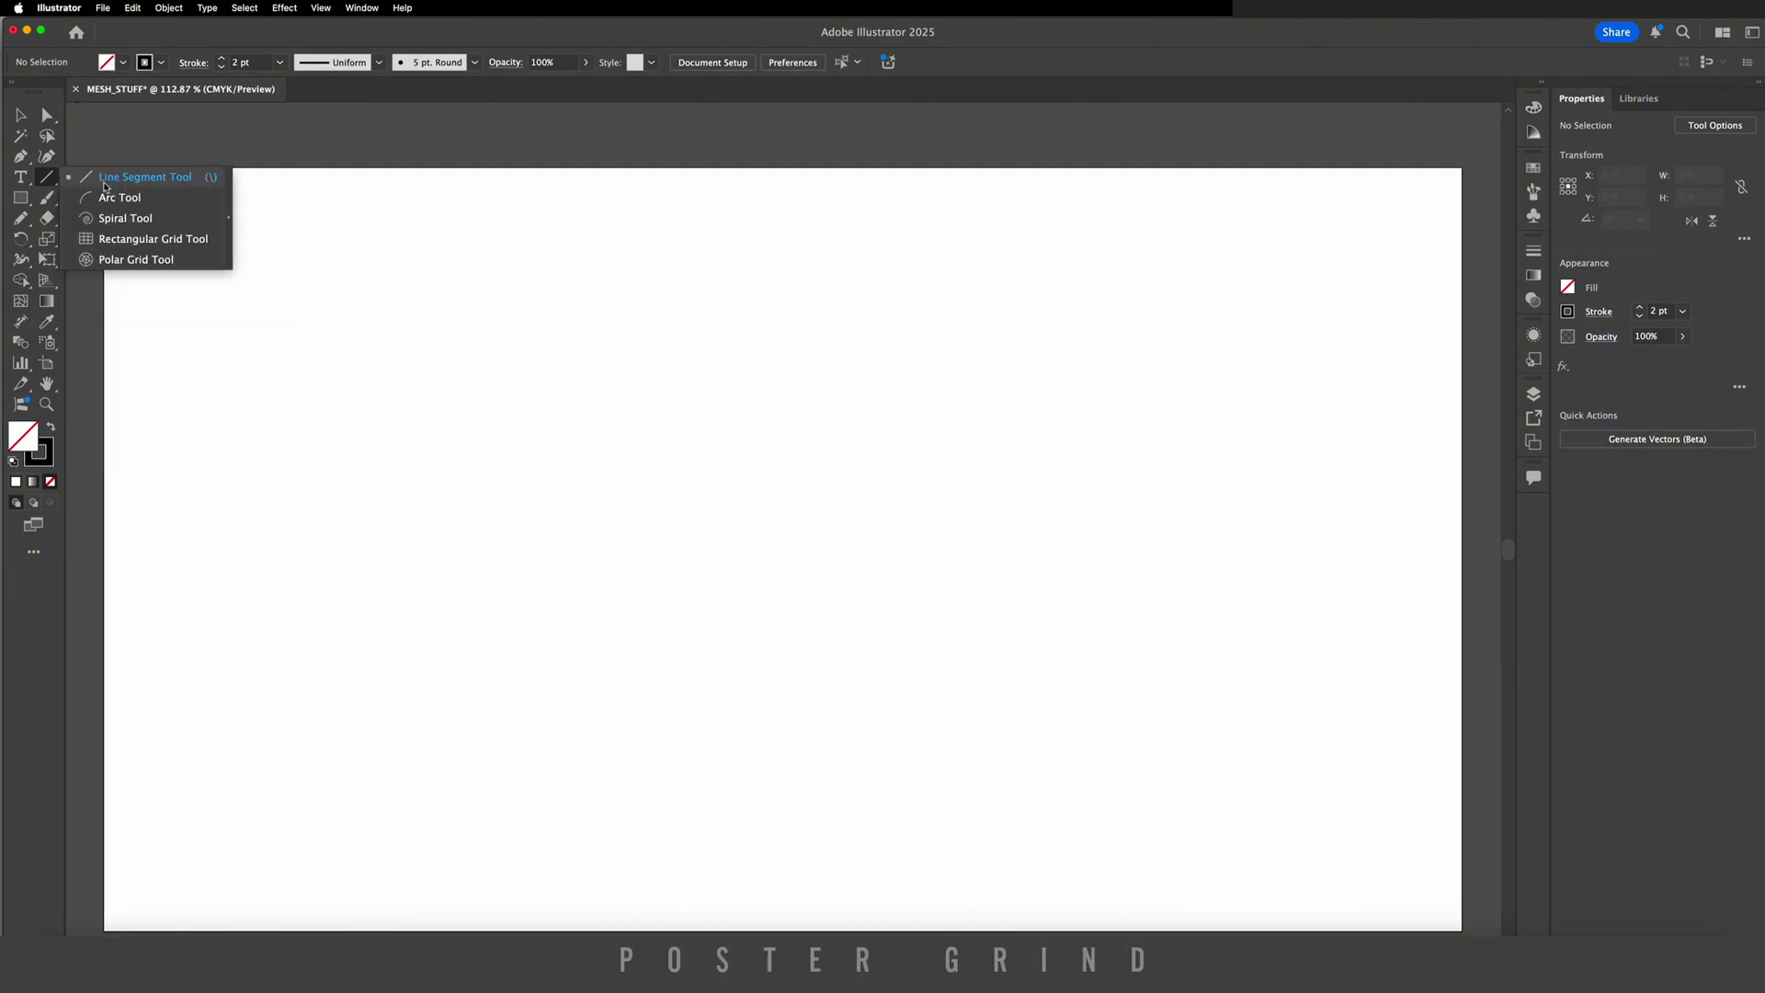
left_click(136, 260)
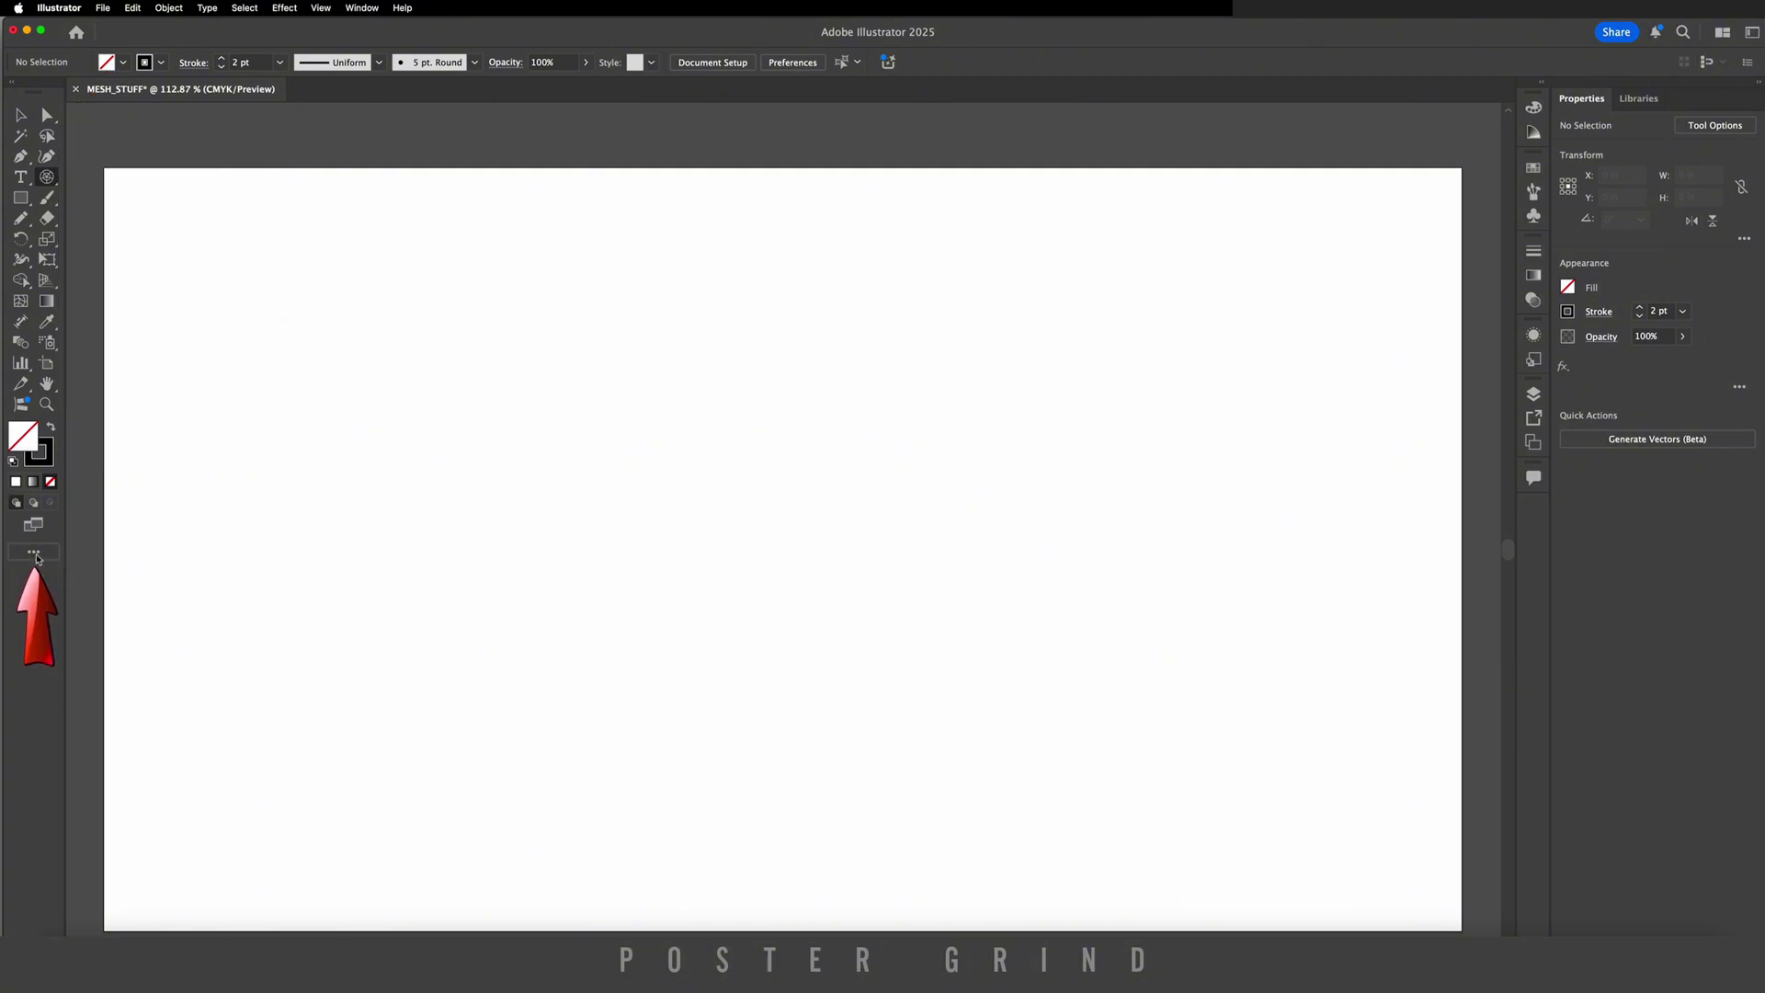
left_click(35, 554)
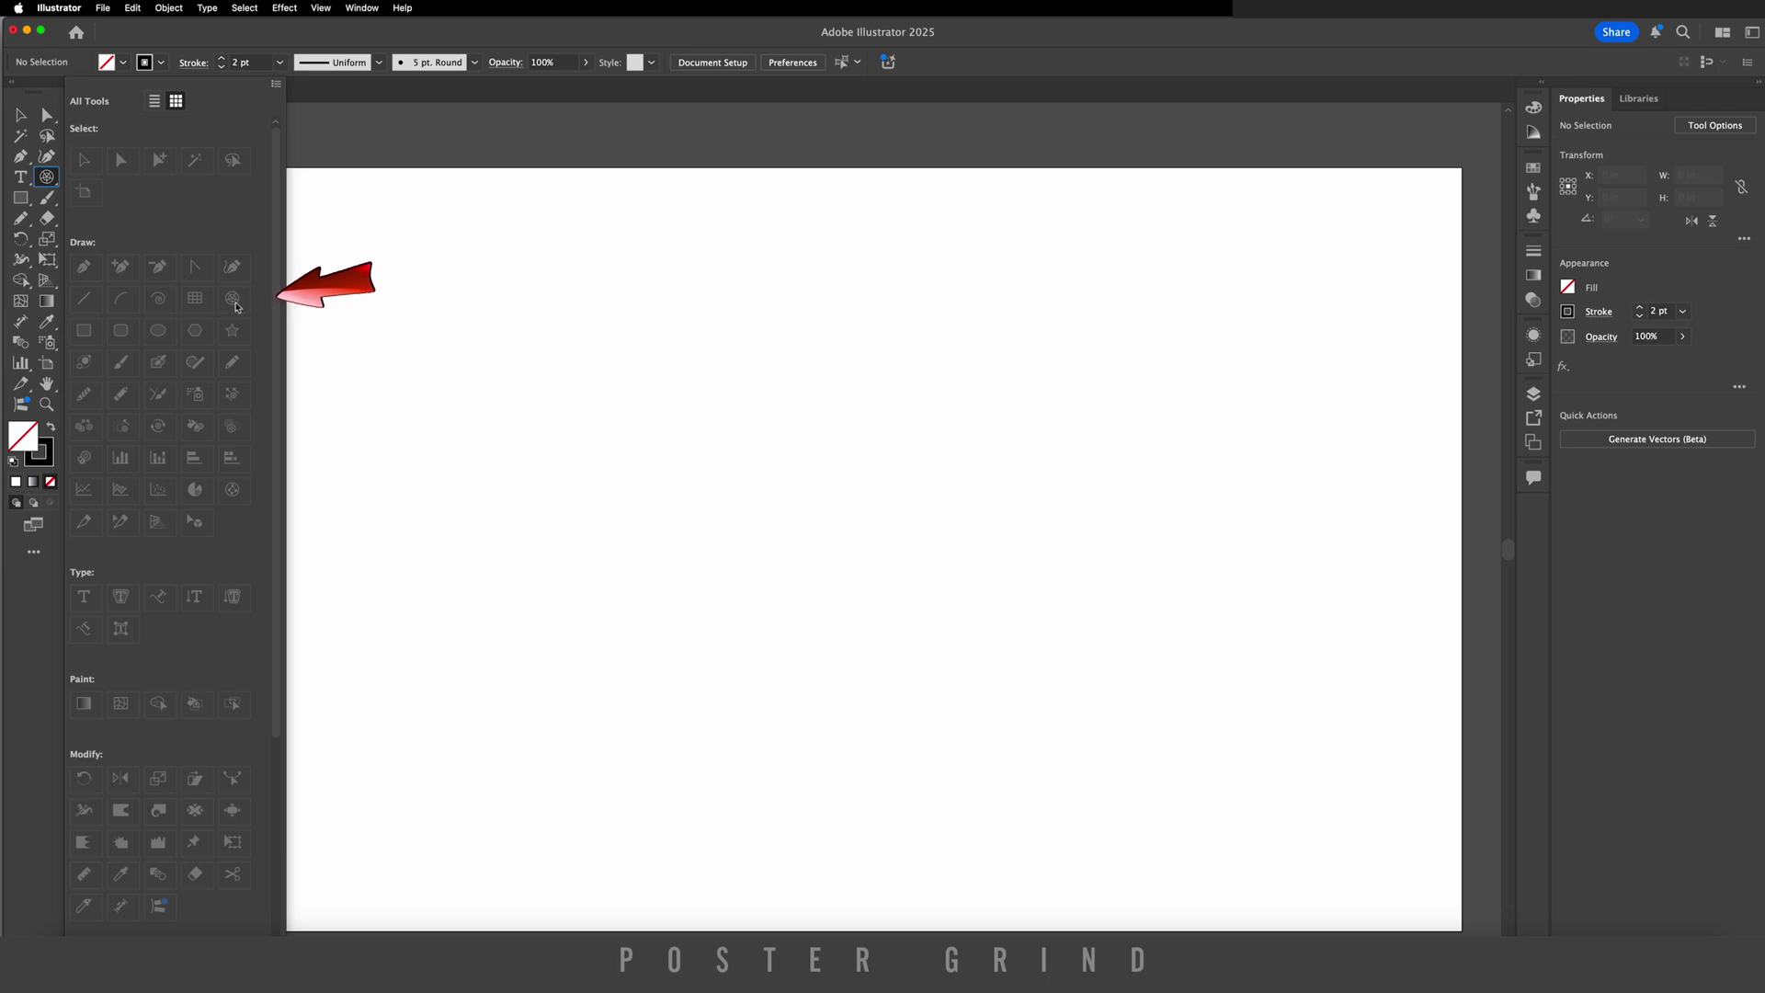
left_click(438, 304)
left_click_drag(431, 295, 1060, 725)
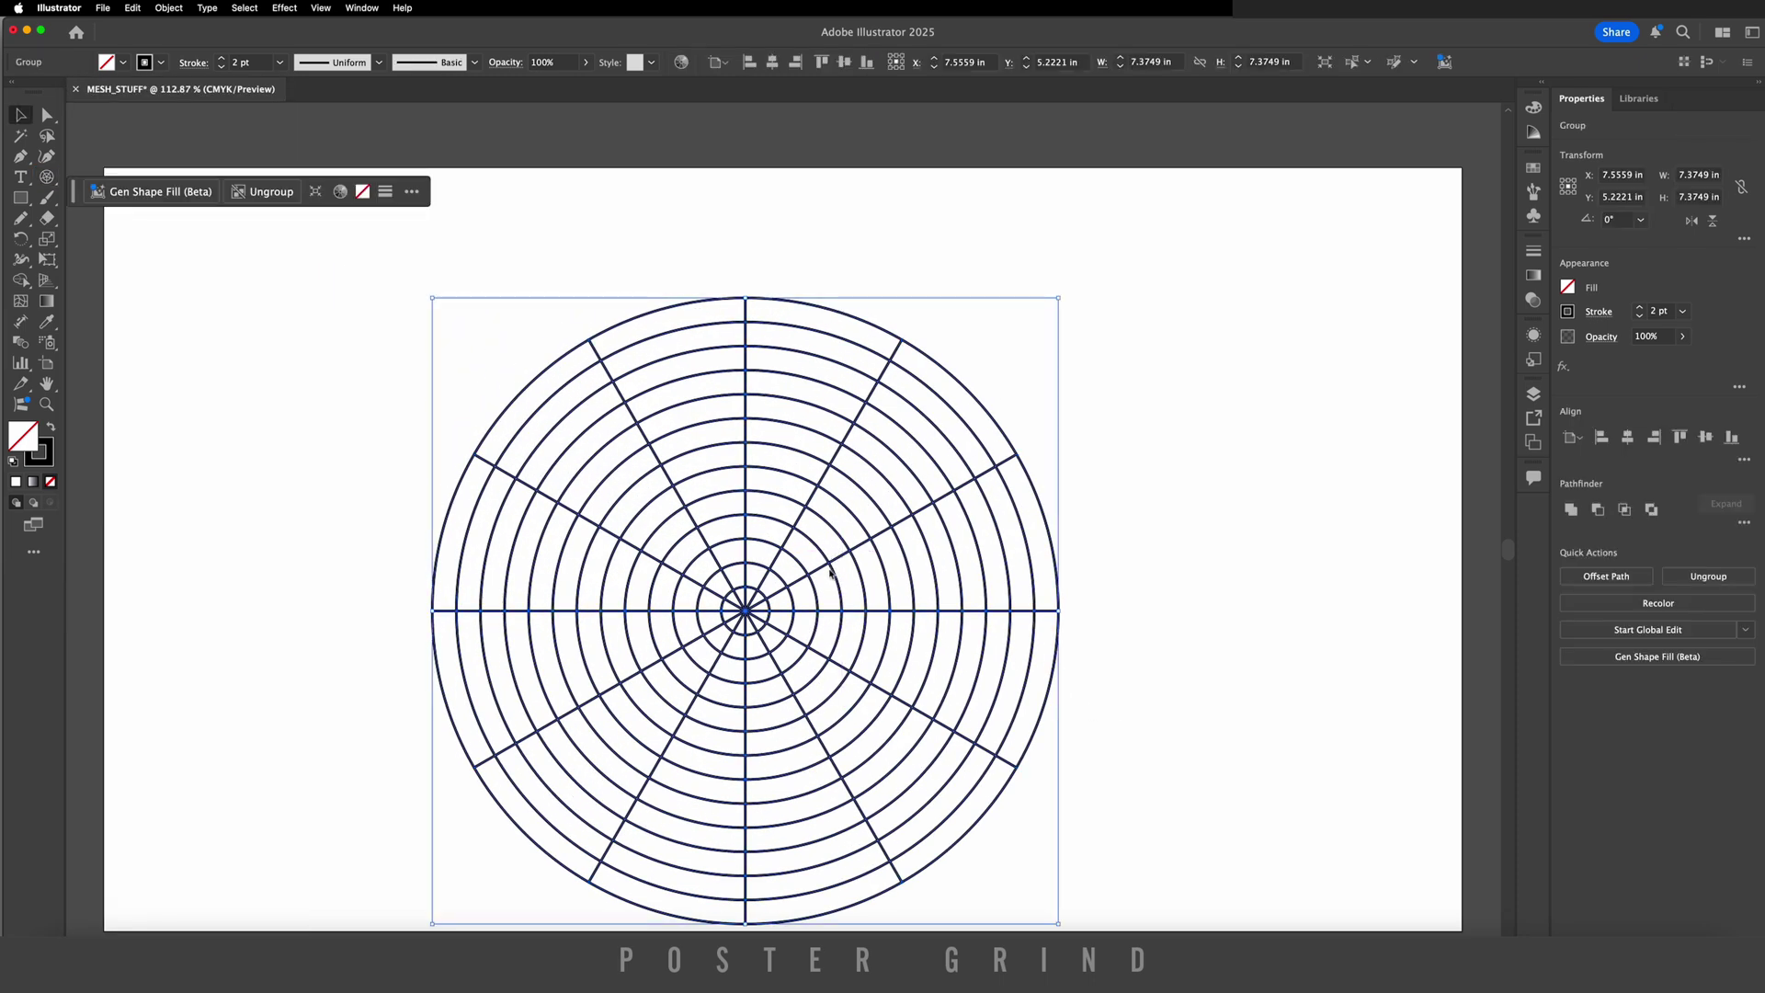
double_click(48, 178)
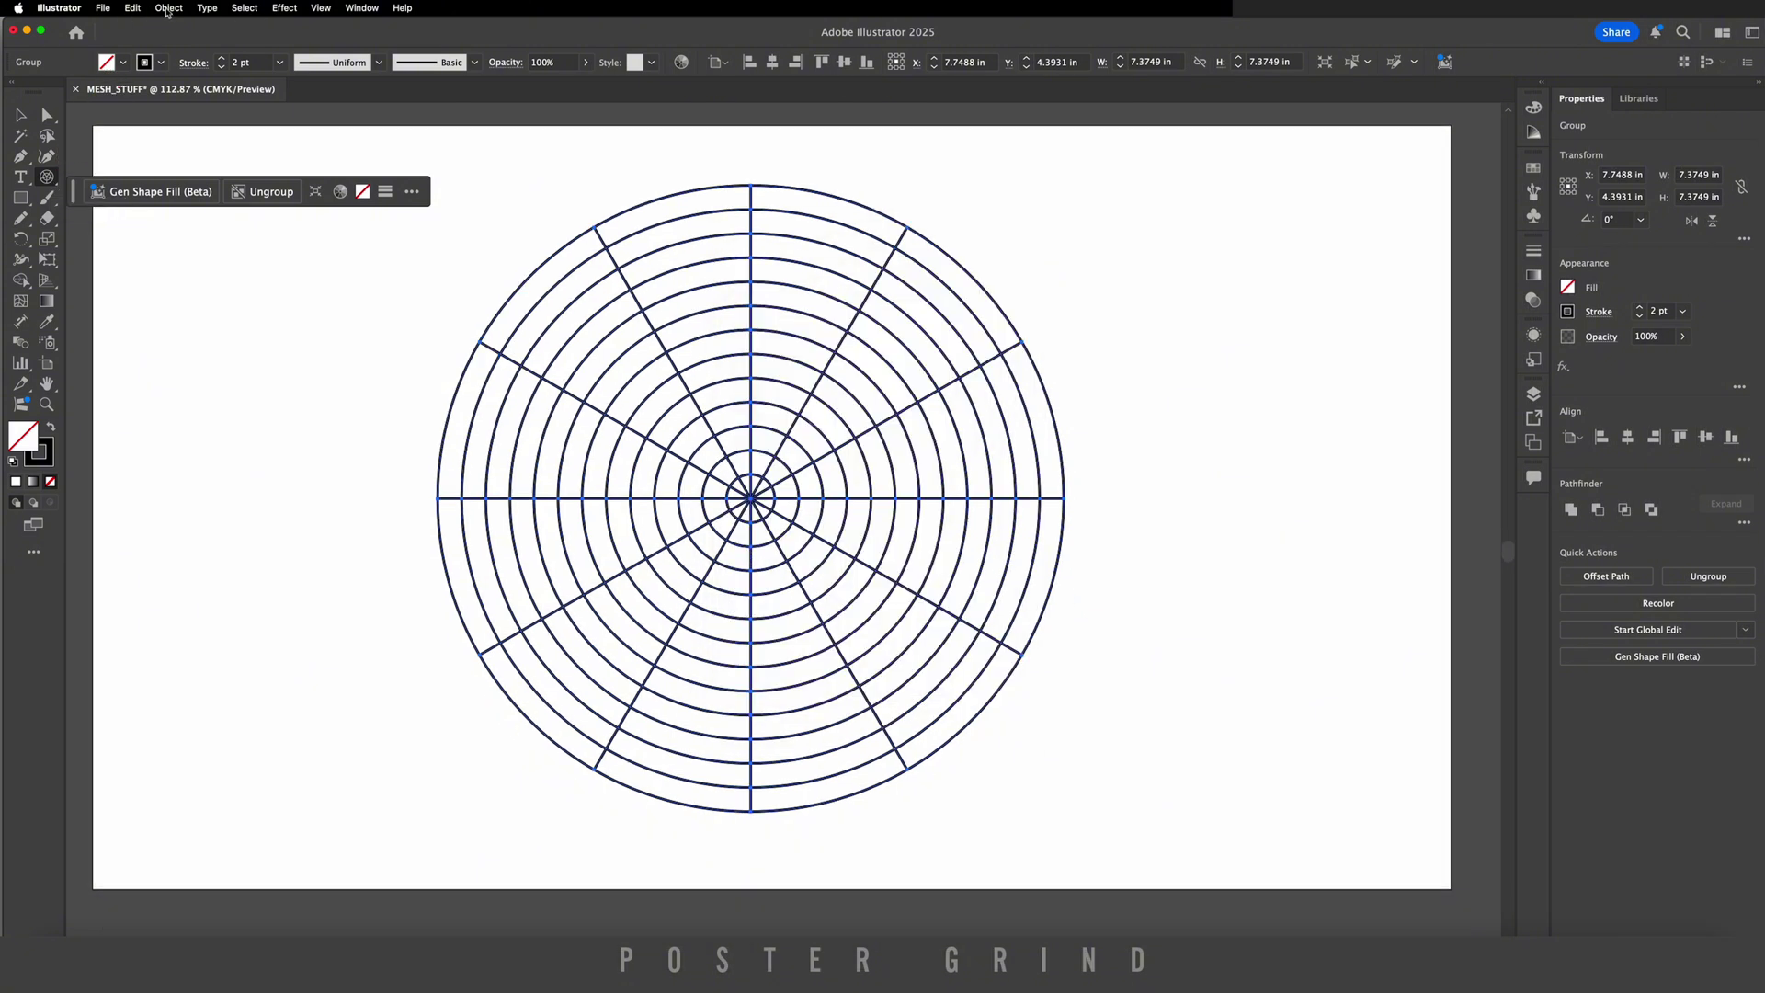
left_click(167, 8)
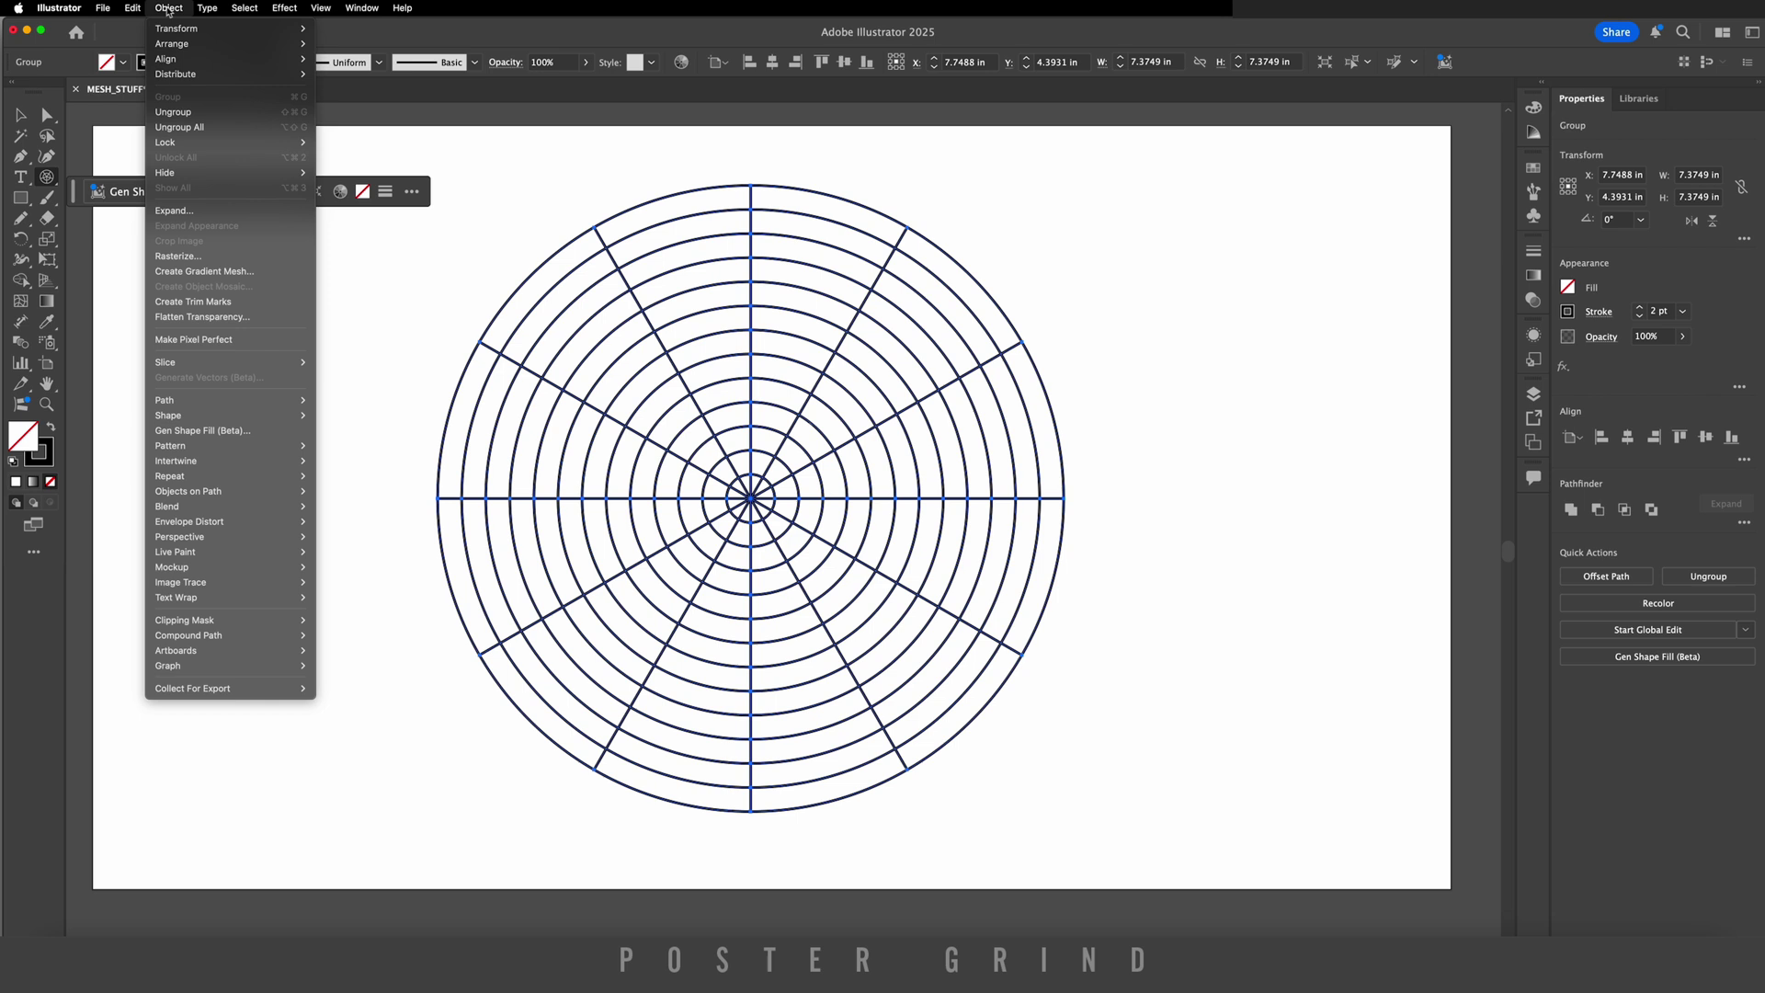
mouse_move(272, 522)
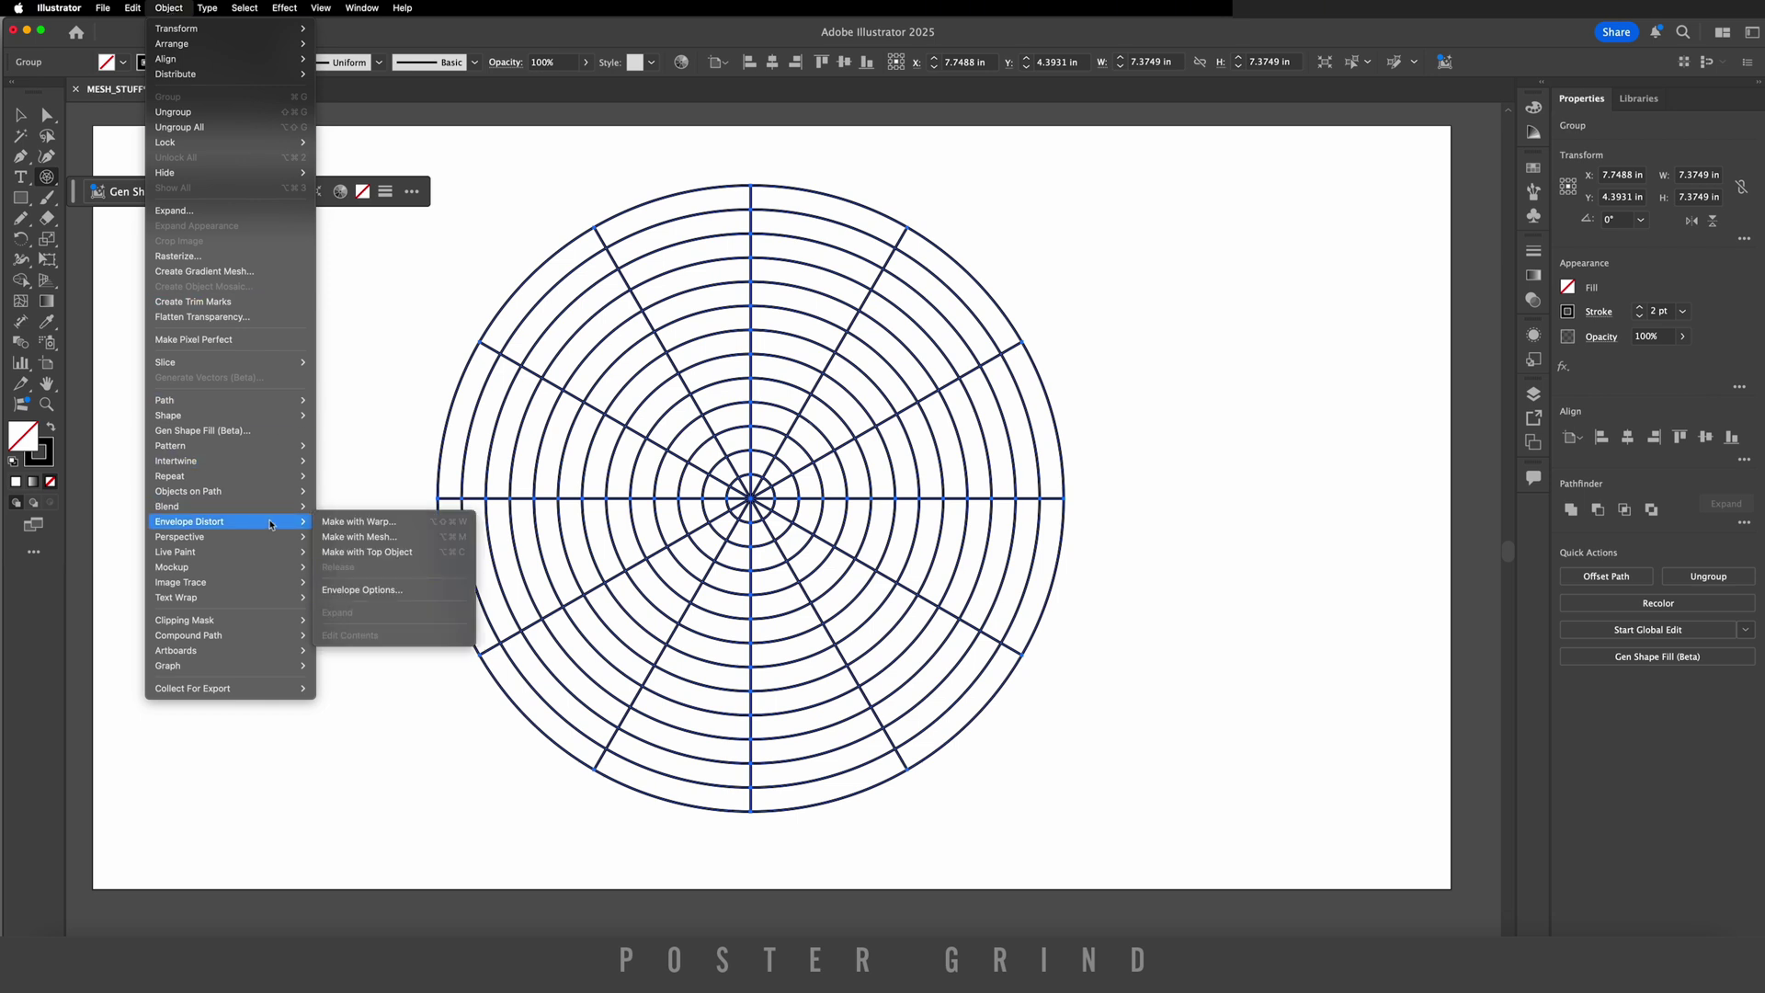
left_click(355, 522)
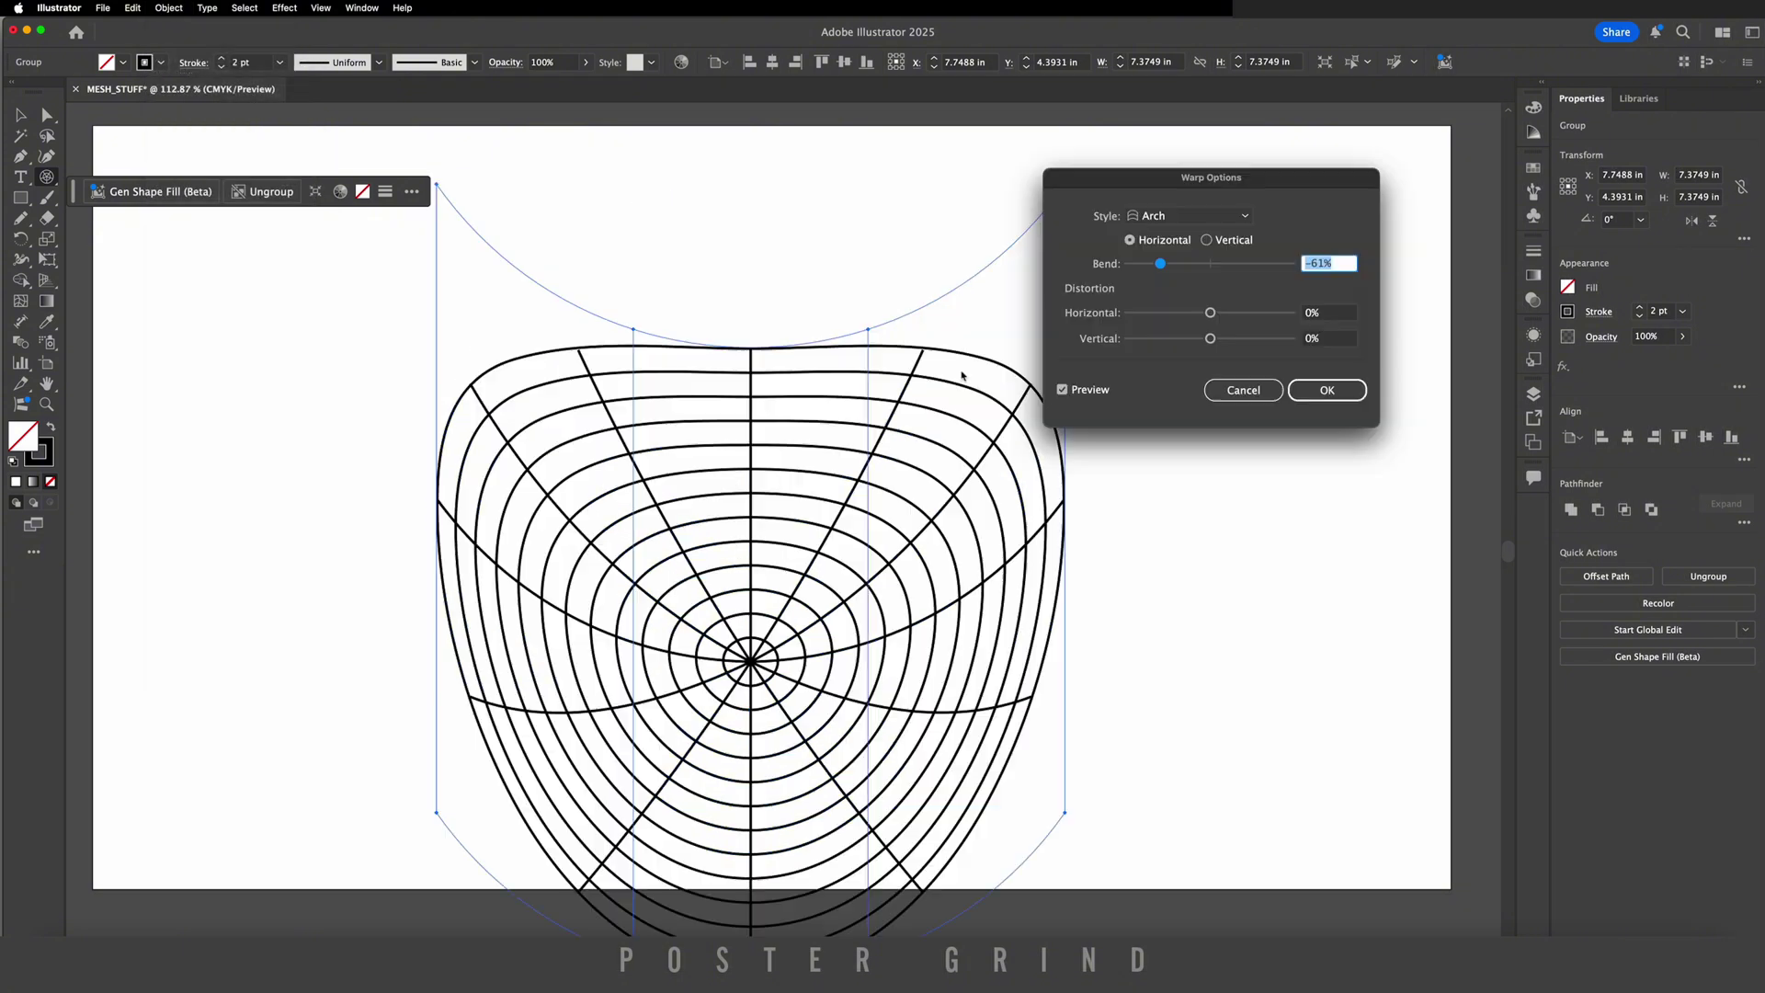
left_click(1187, 219)
left_click(1170, 394)
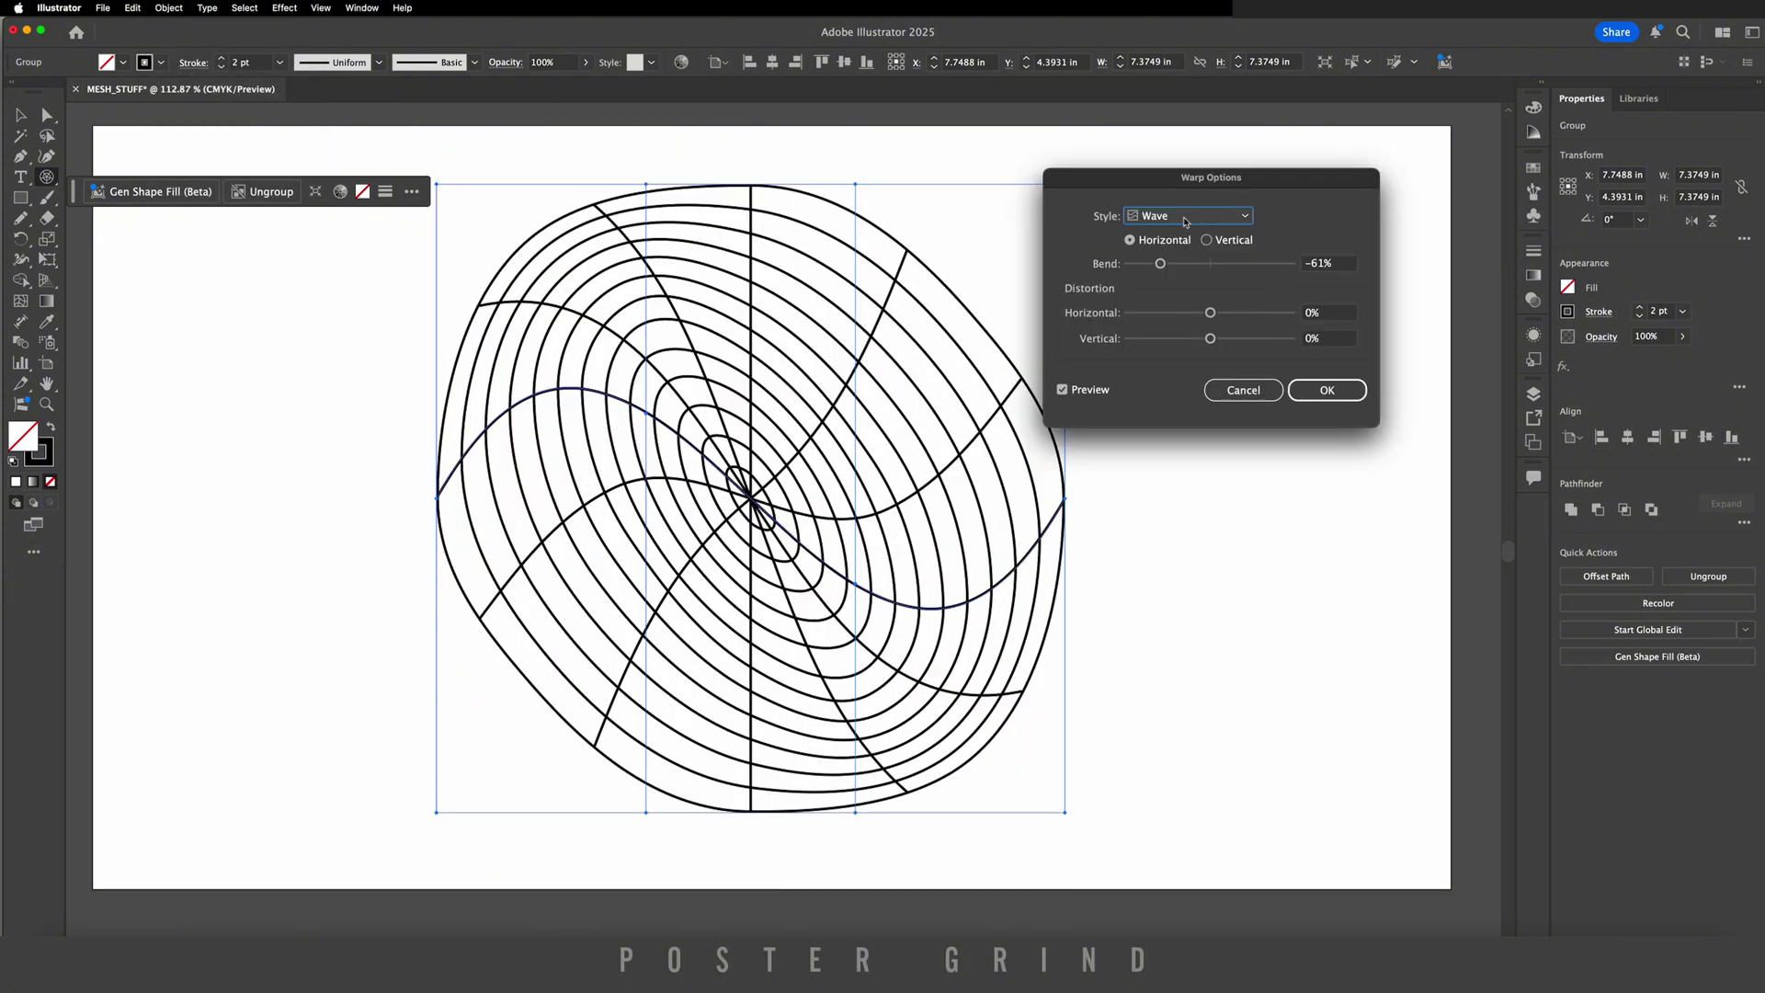
left_click(1186, 221)
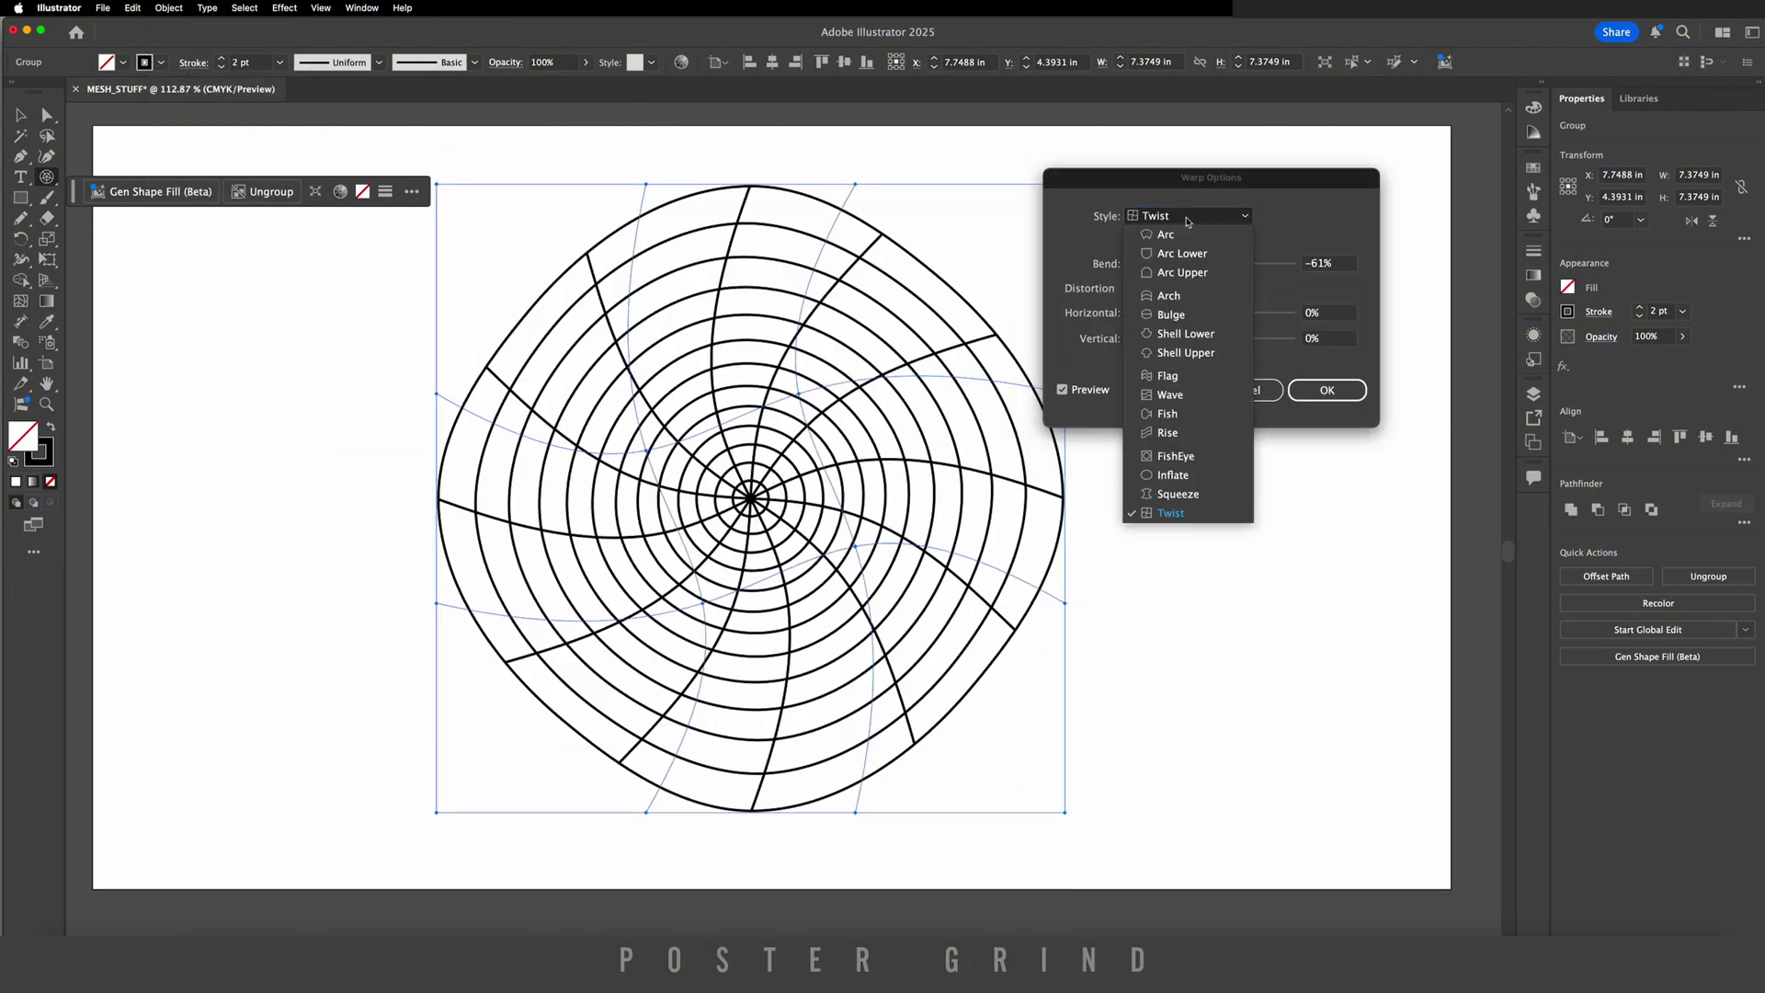
left_click(1186, 222)
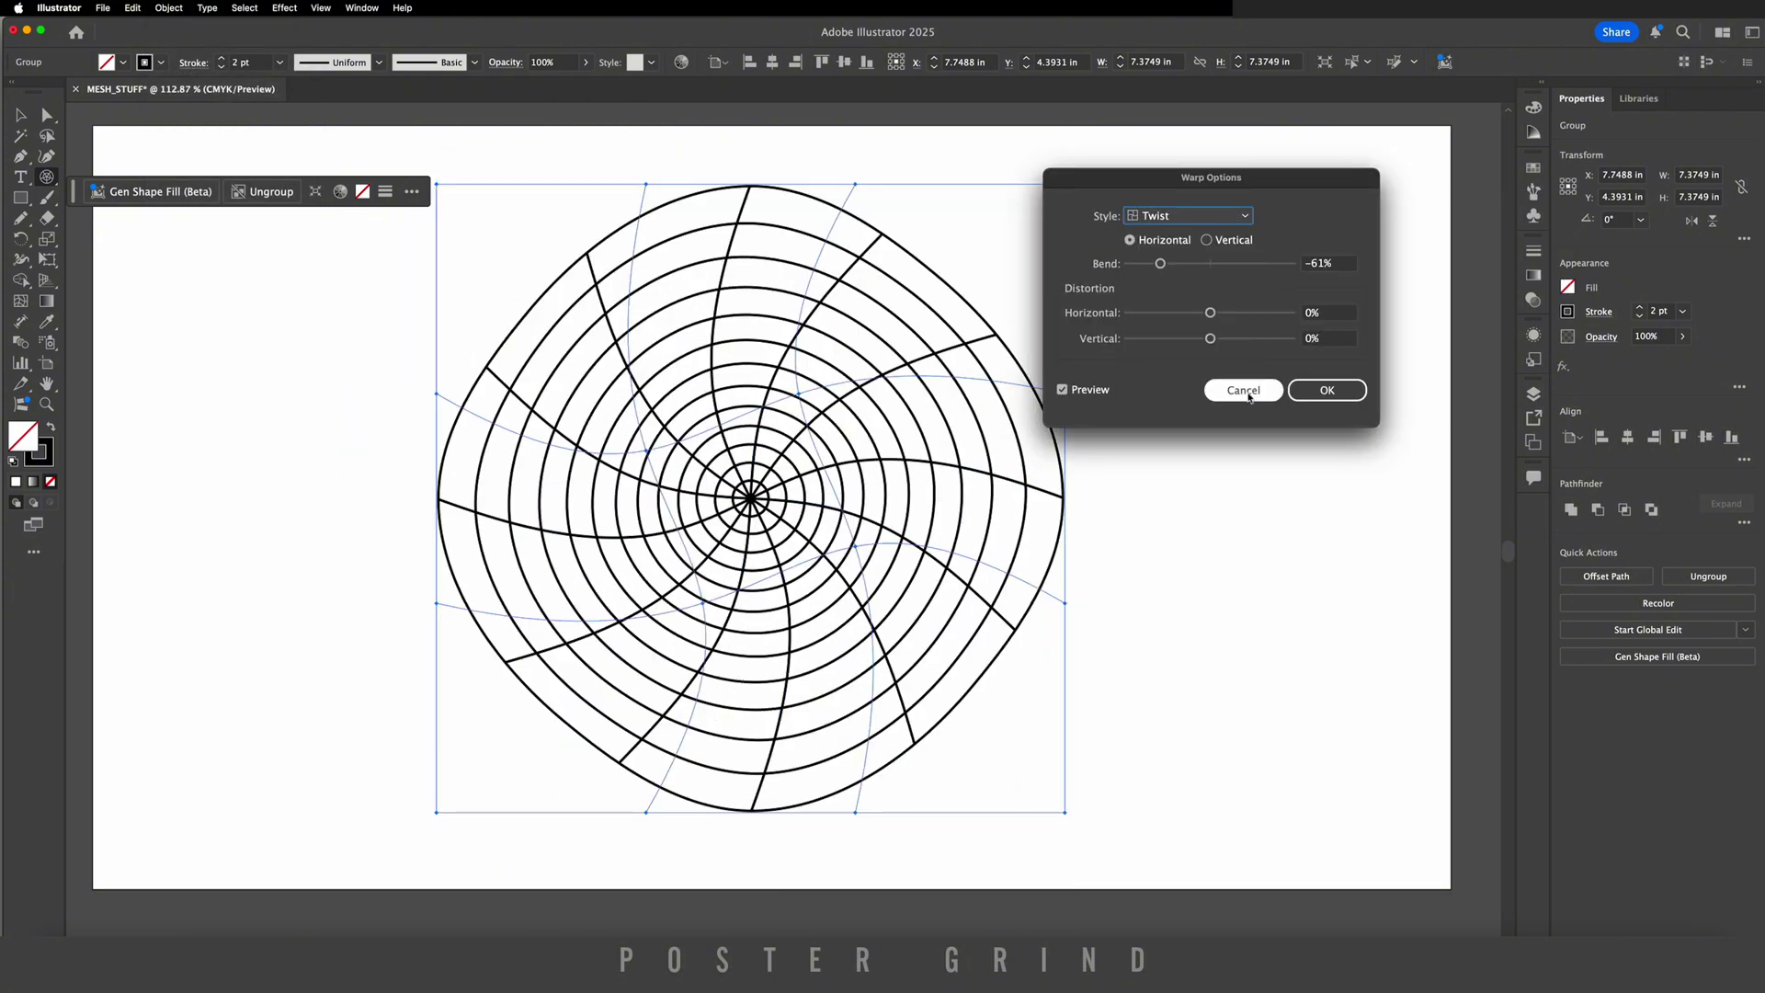
left_click(1245, 394)
- Apply an envelope distort mesh with 2 rows and 2 columns to the polar grid
left_click(163, 12)
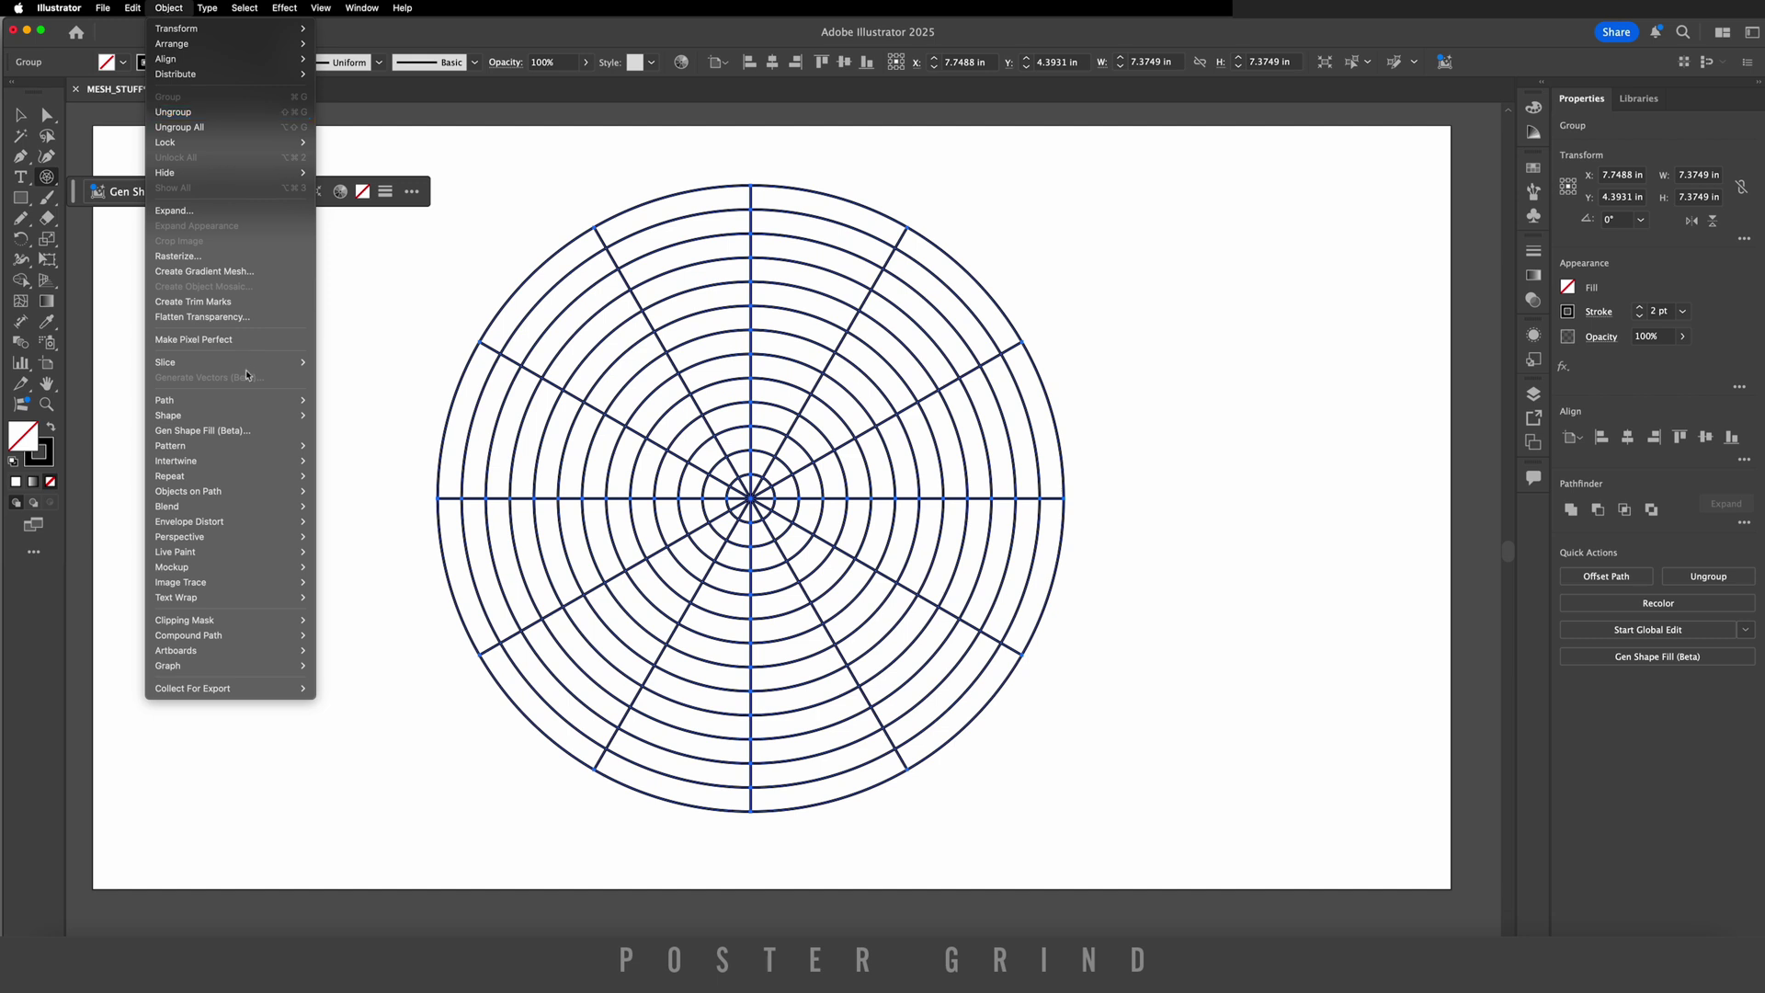
mouse_move(202, 530)
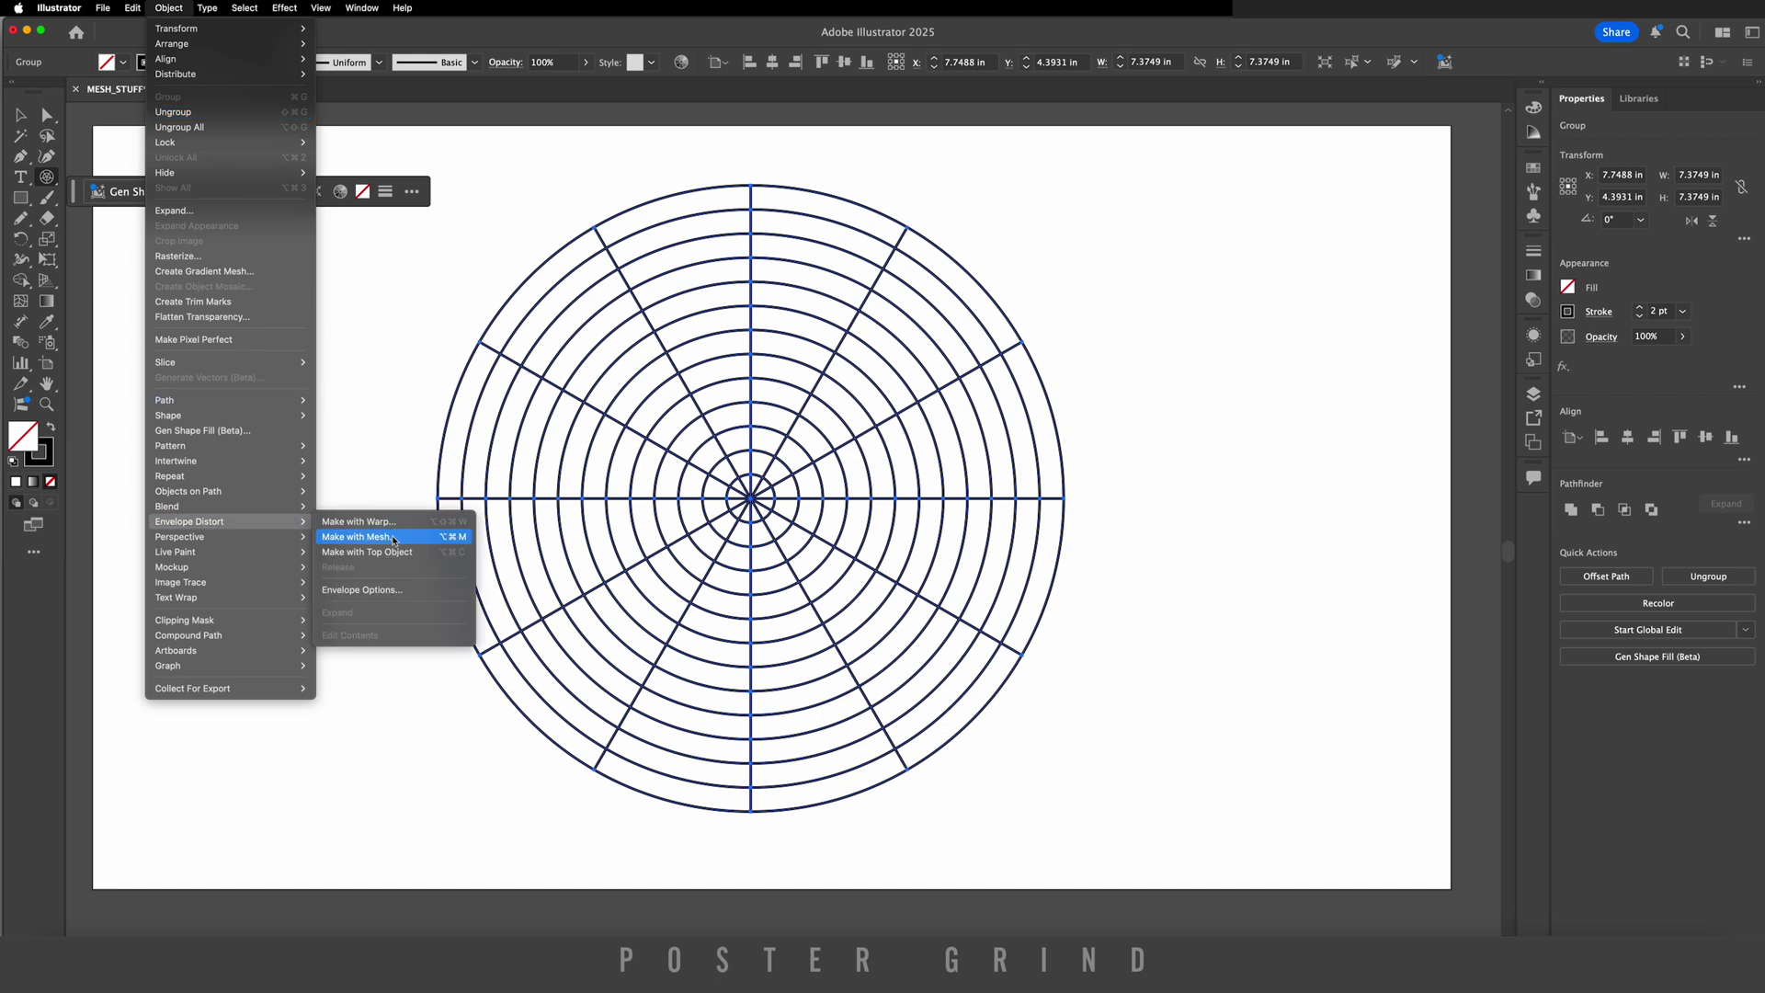
left_click(363, 537)
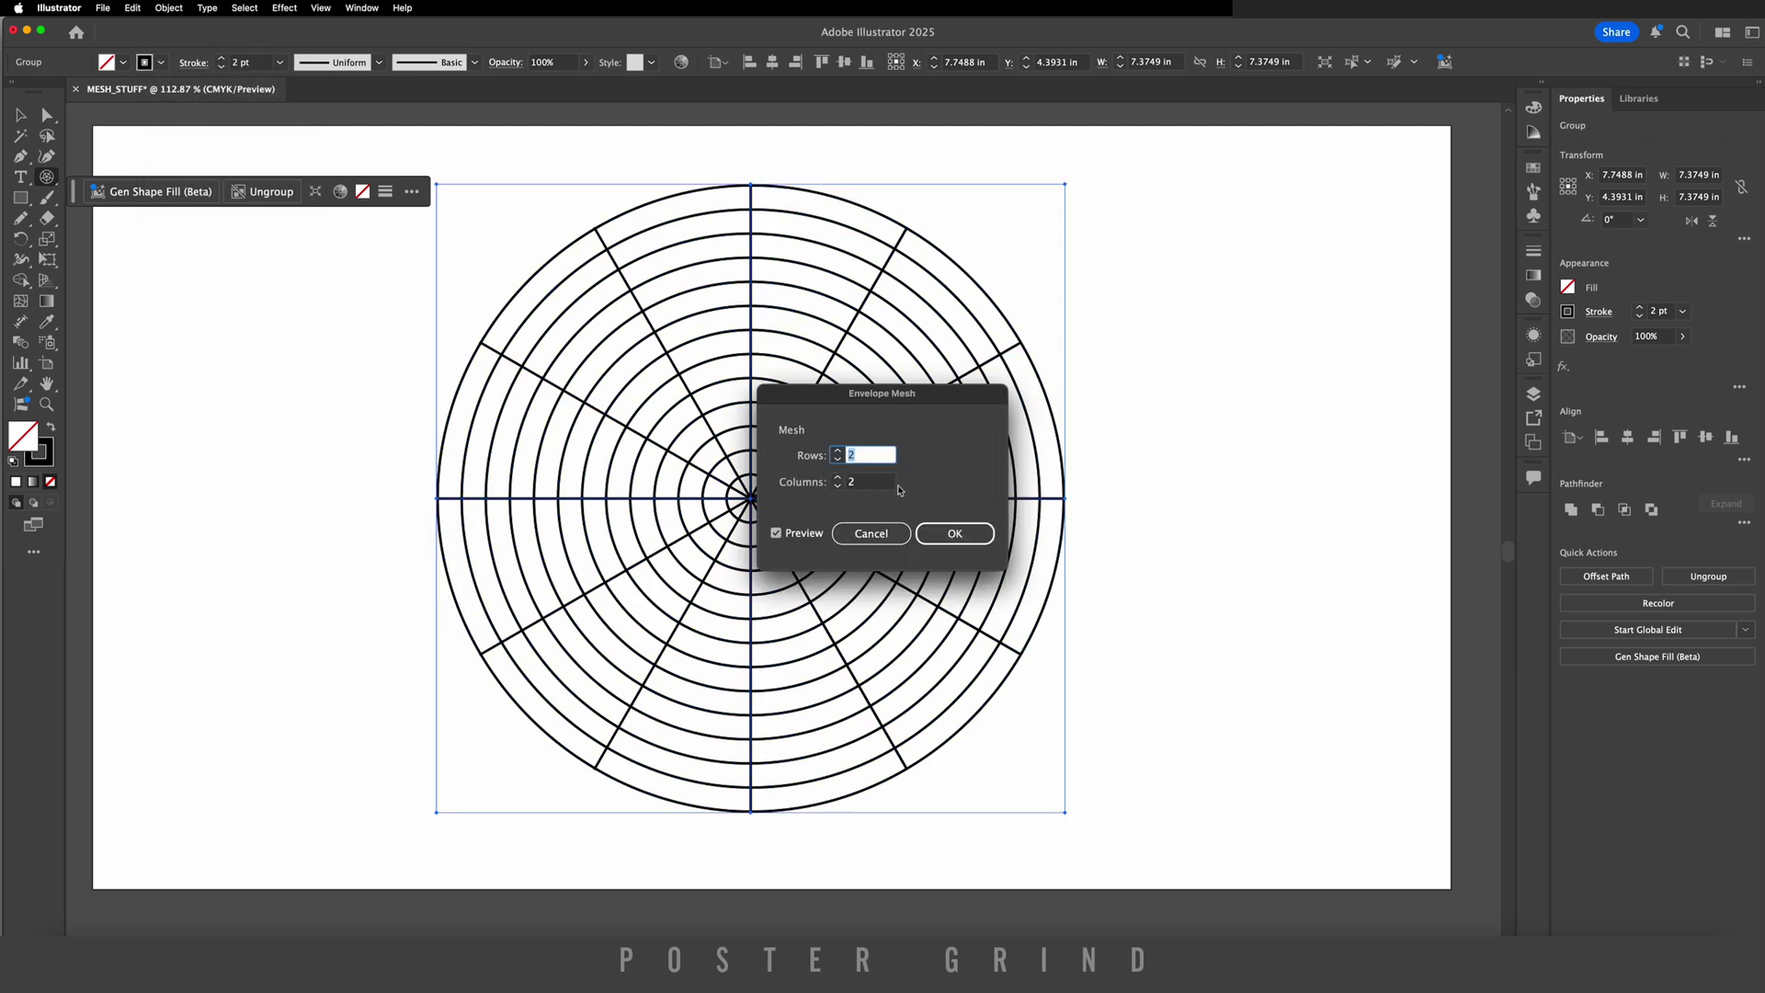
left_click(954, 533)
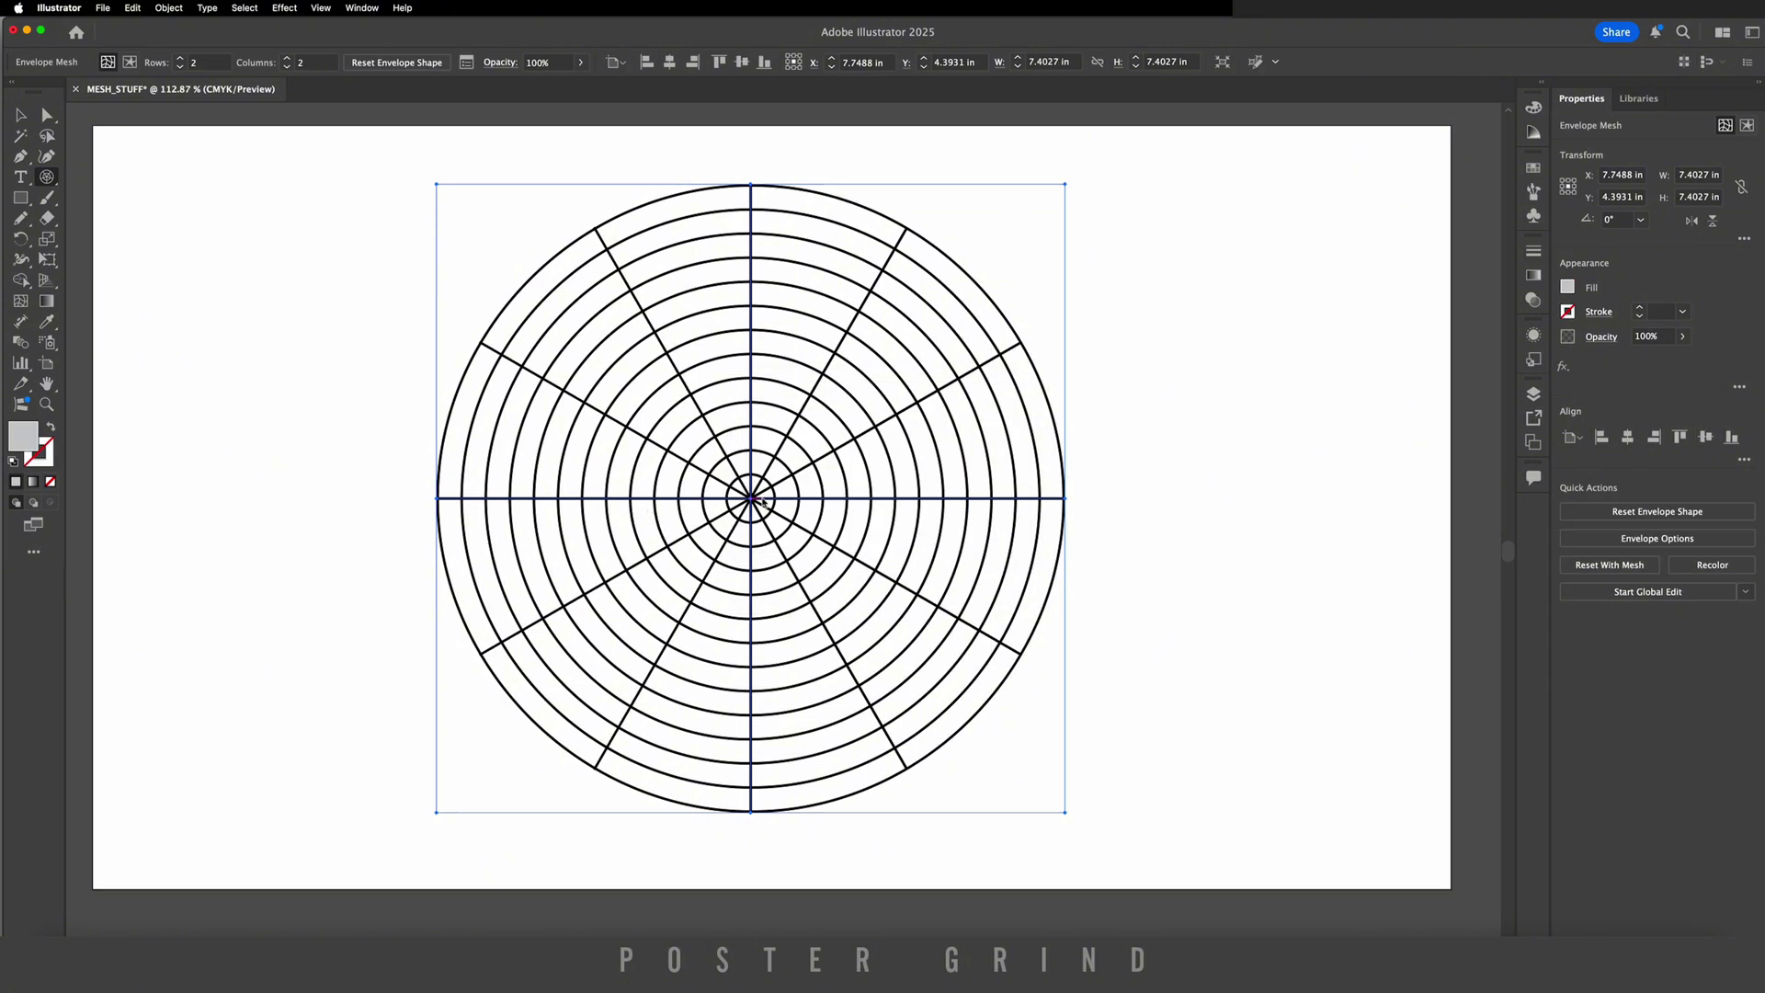
- Use the Mesh tool to move the envelope's centre point to the circle's lower-left area, at about X 6.33 in, Y 5.59 in
key("u")
left_click(883, 453)
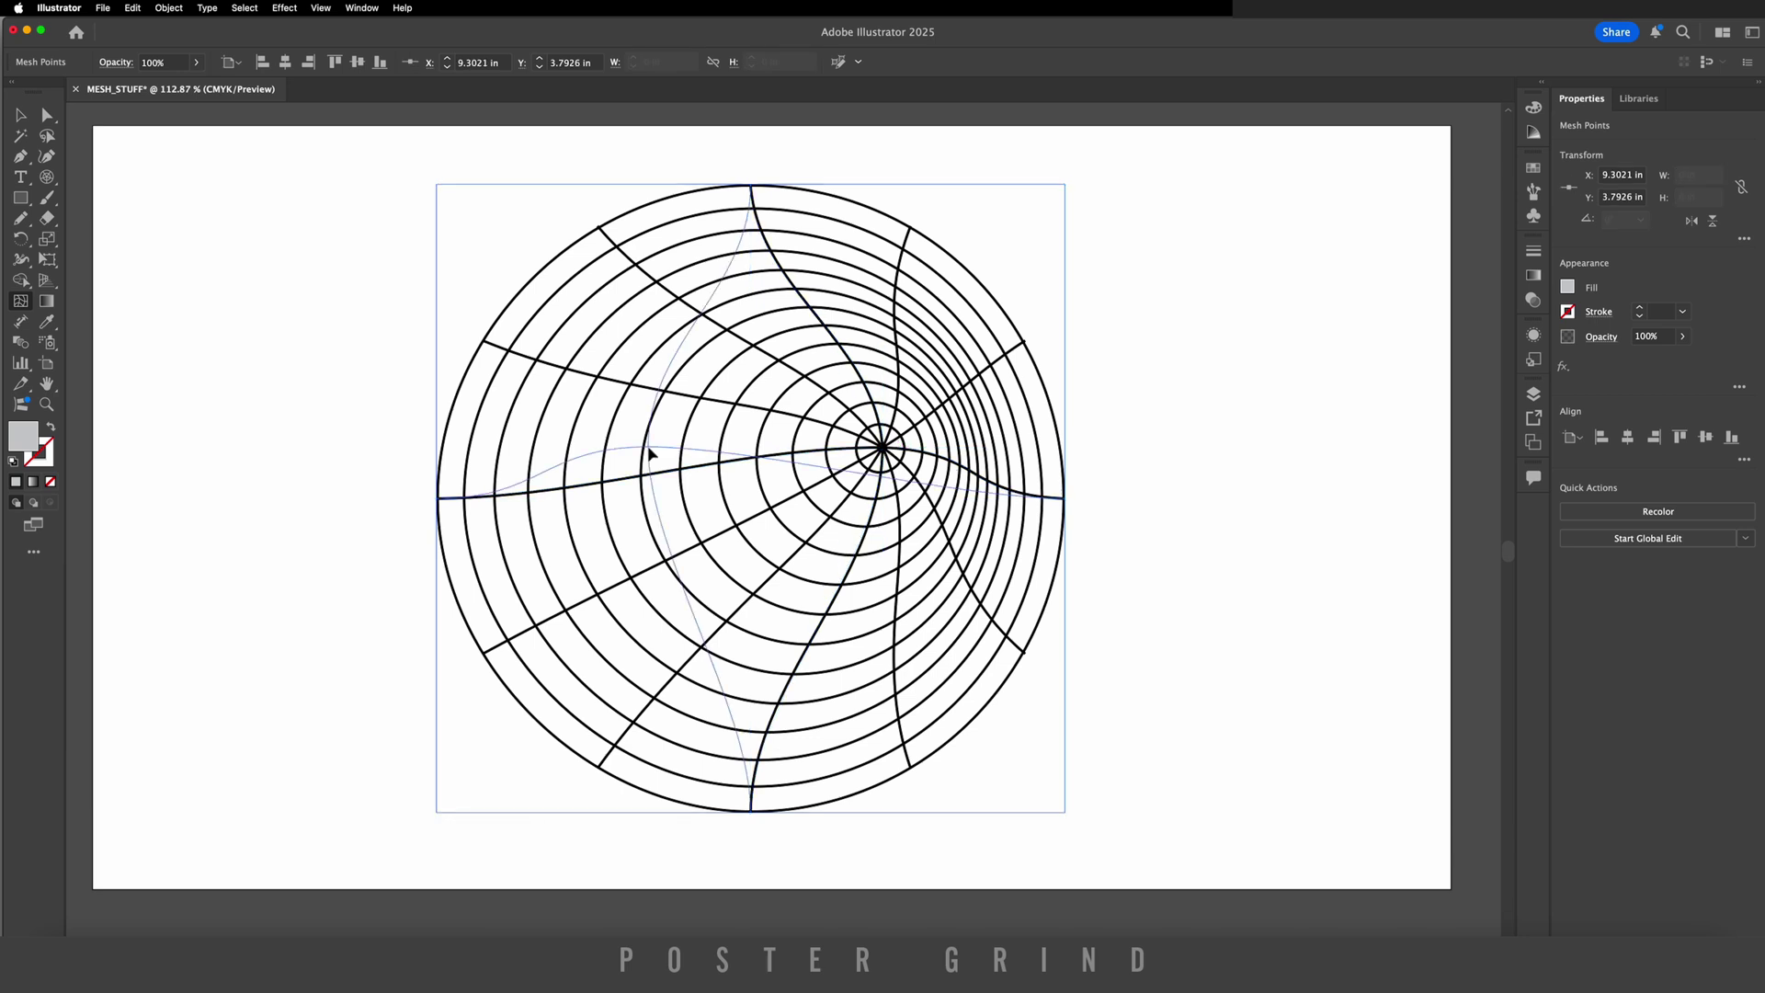
left_click(609, 447)
left_click_drag(609, 449, 637, 601)
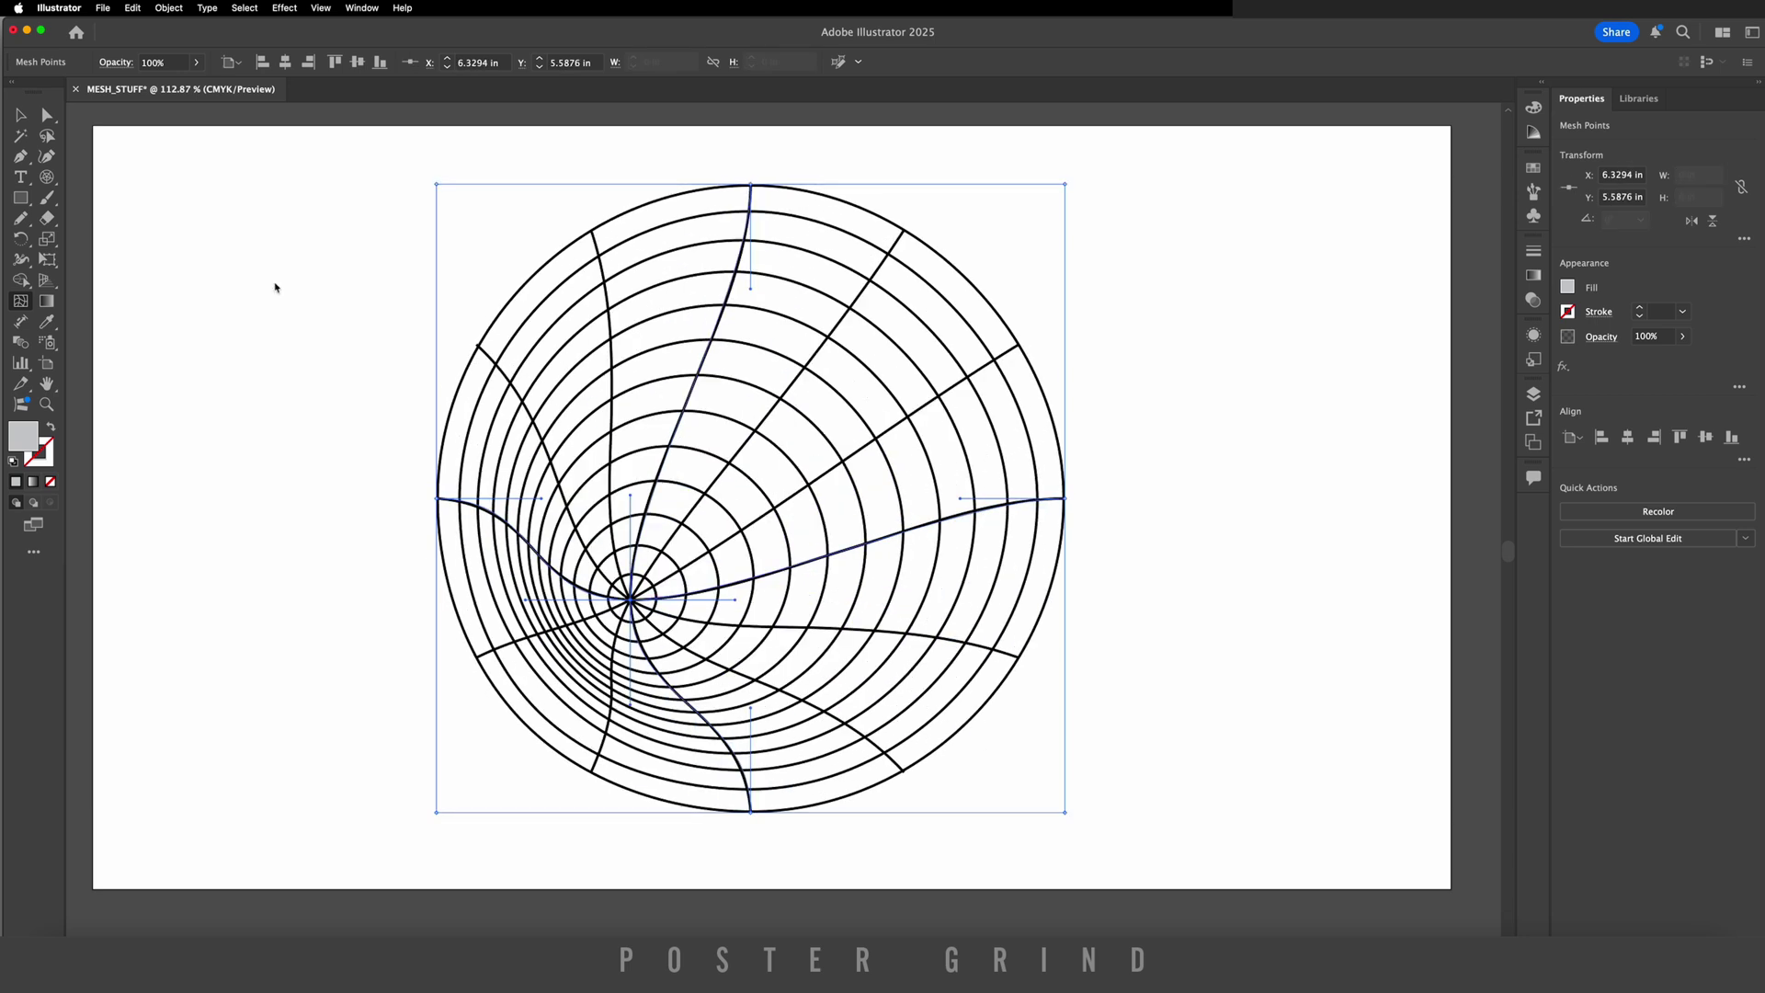
- Draw a rectangle about 4.94 in wide and 5.44 in high over the centre of the distorted grid
left_click(20, 198)
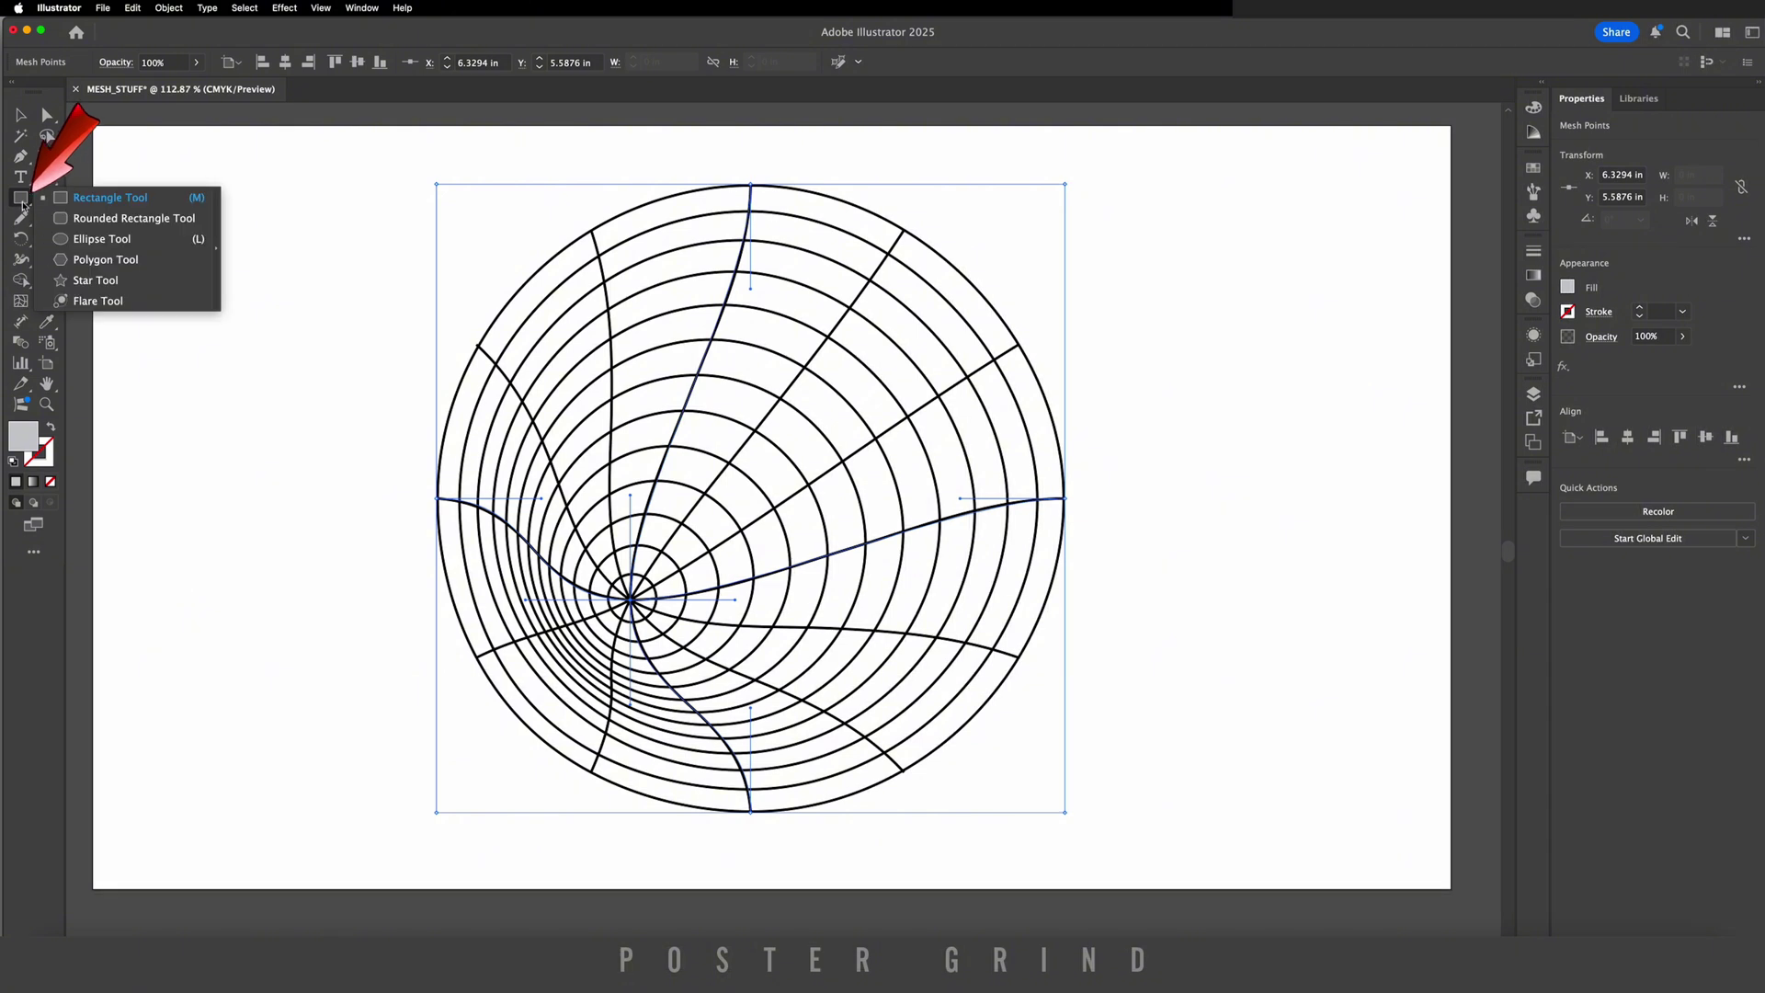
left_click(86, 198)
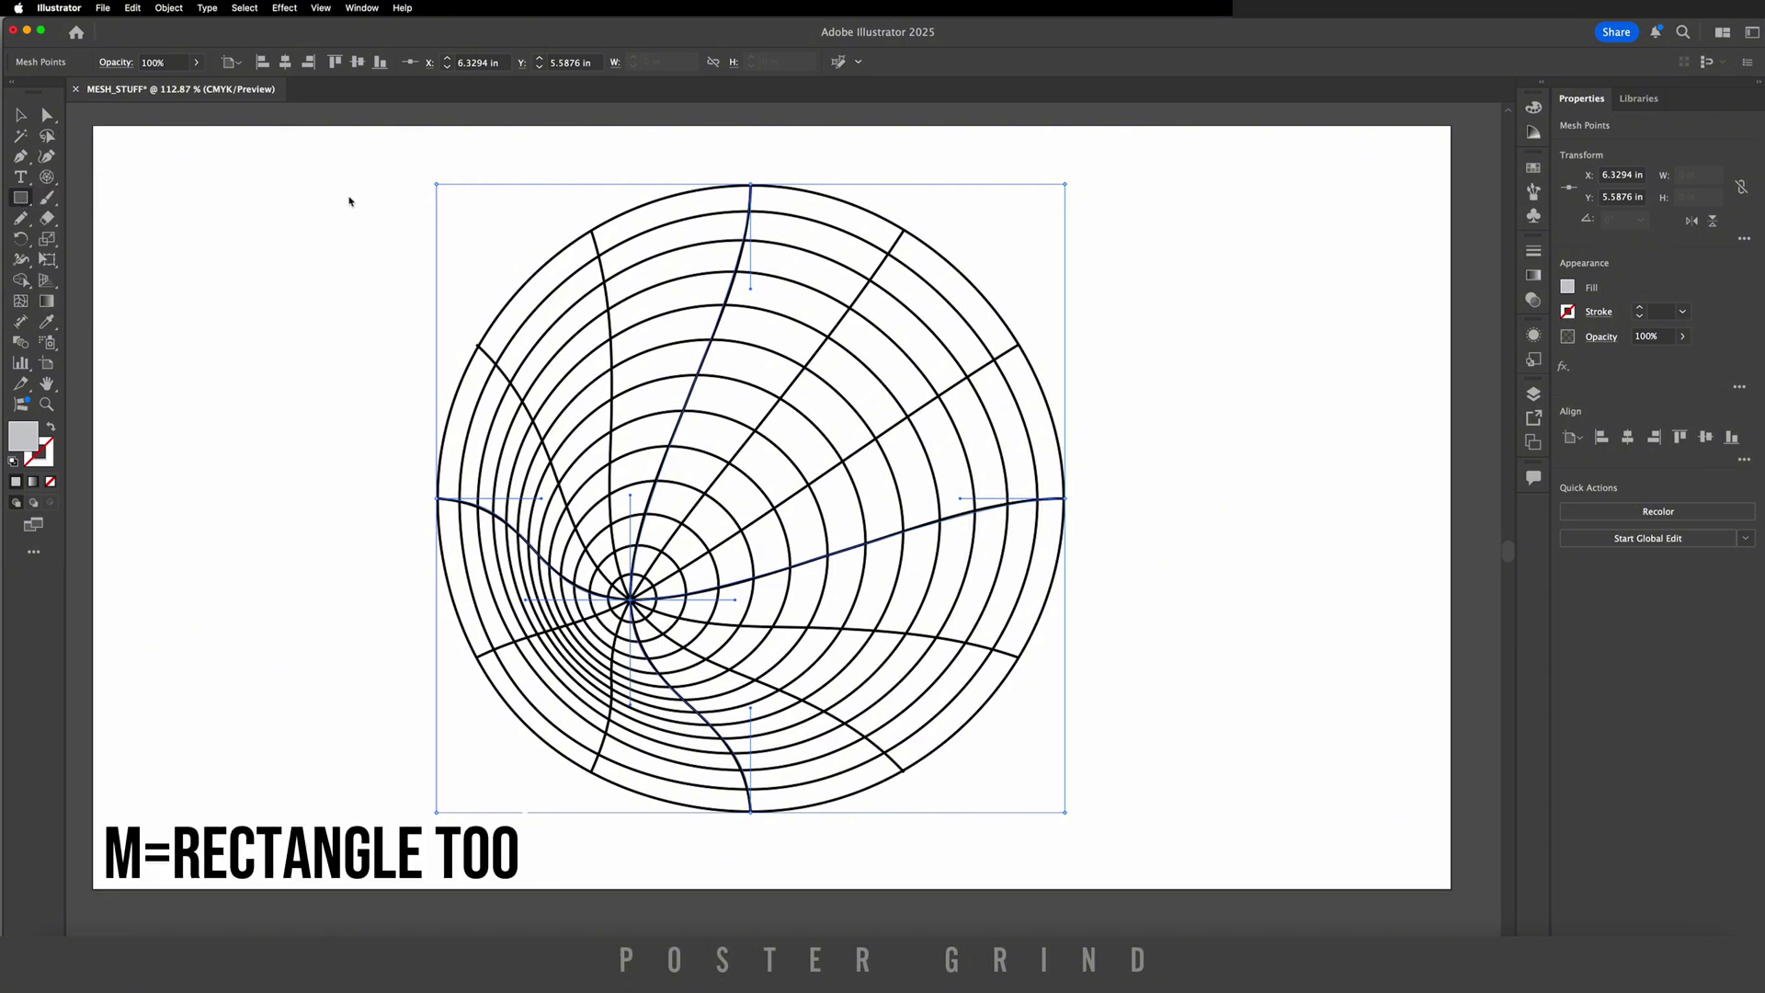
left_click_drag(499, 251, 958, 735)
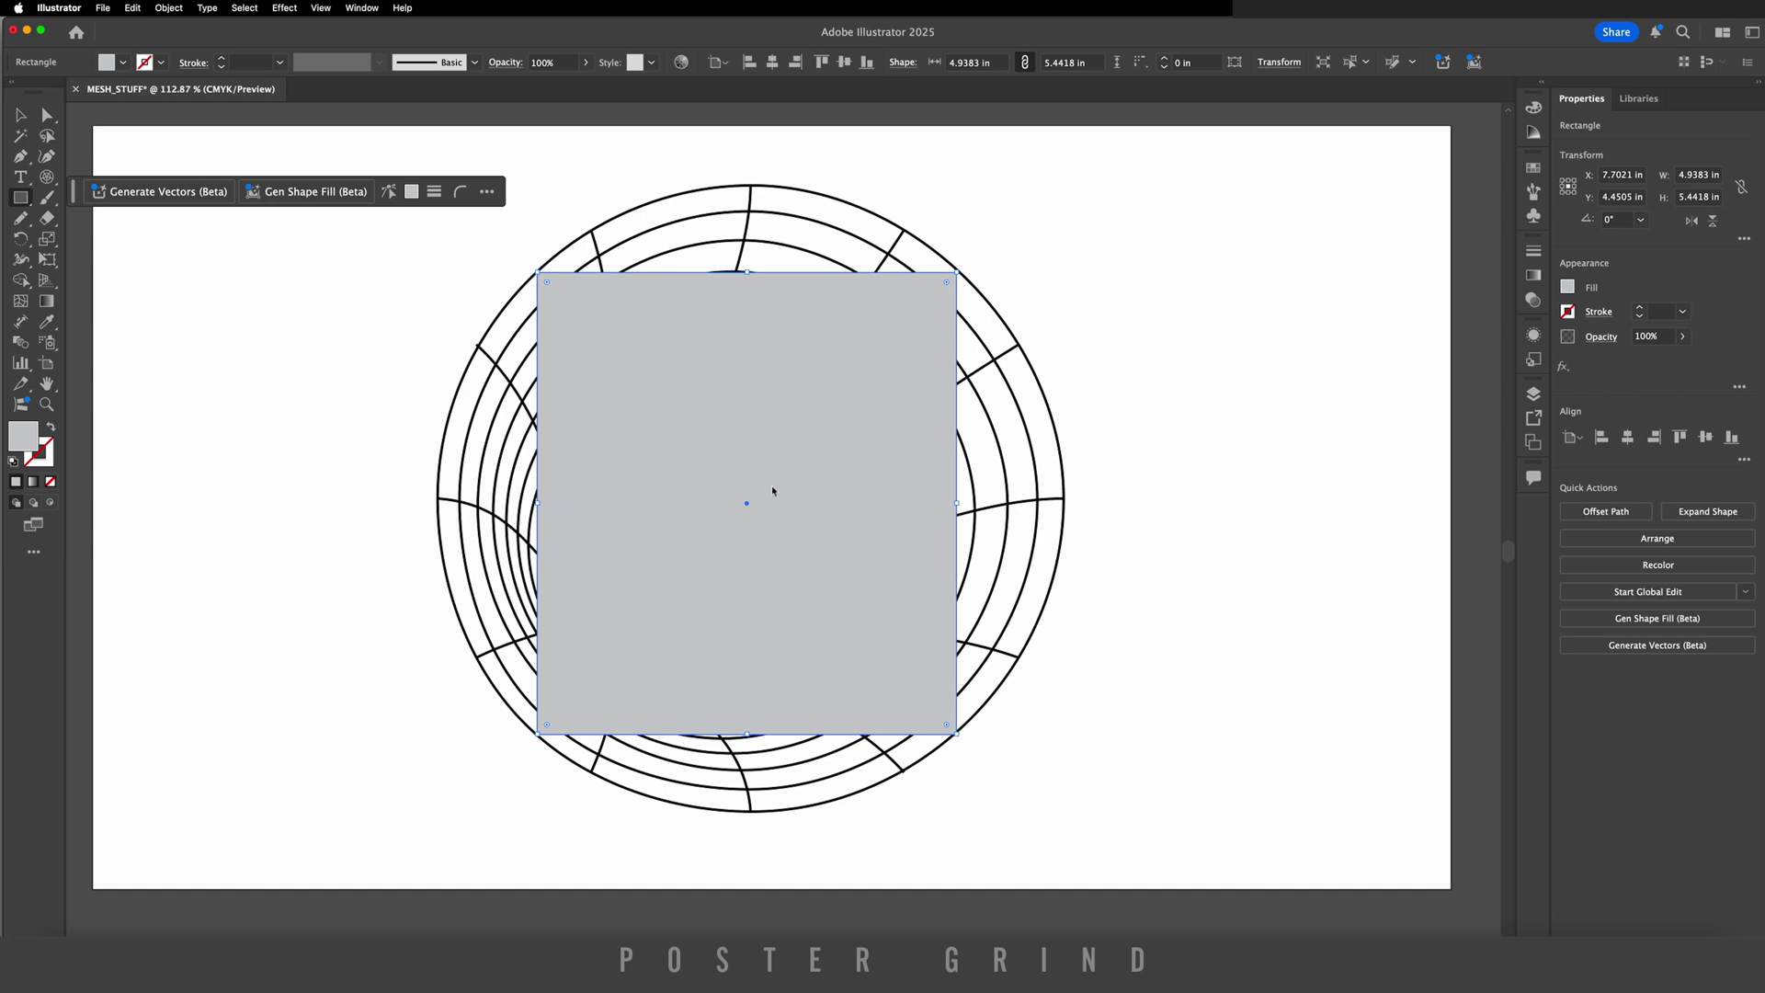
- Select the rectangle and the distorted polar grid and make a clipping mask from them
left_click(48, 117)
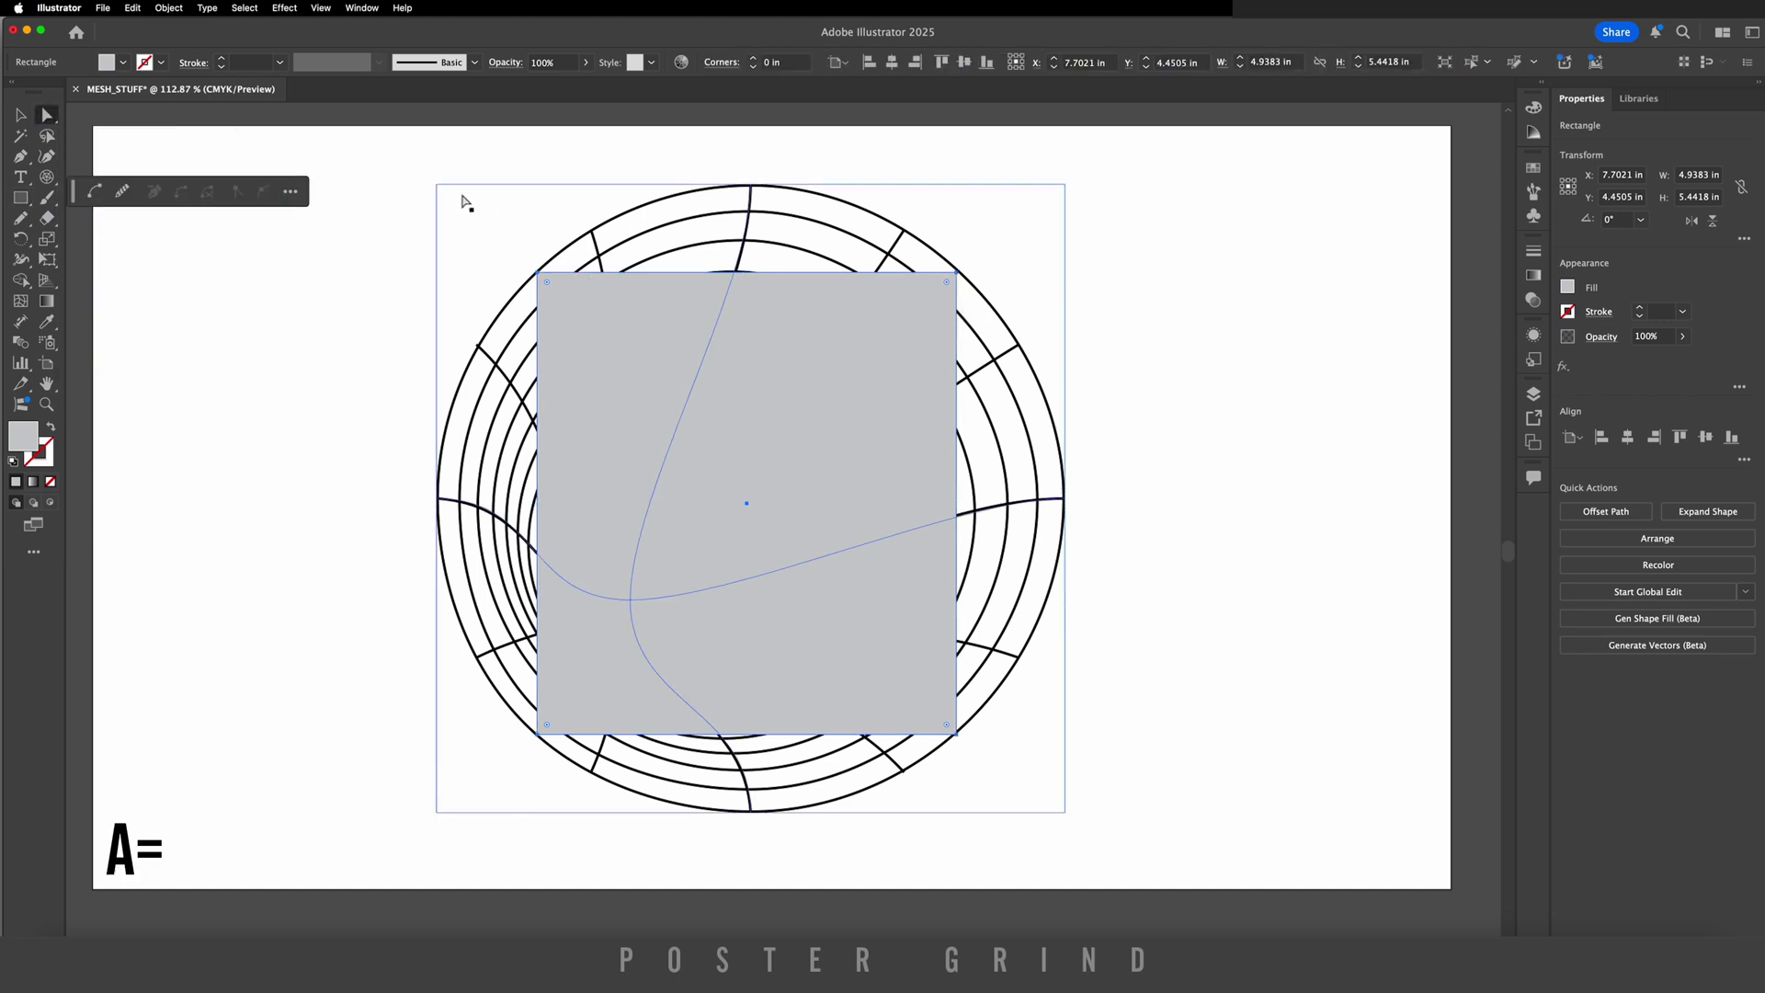
left_click_drag(395, 158, 925, 547)
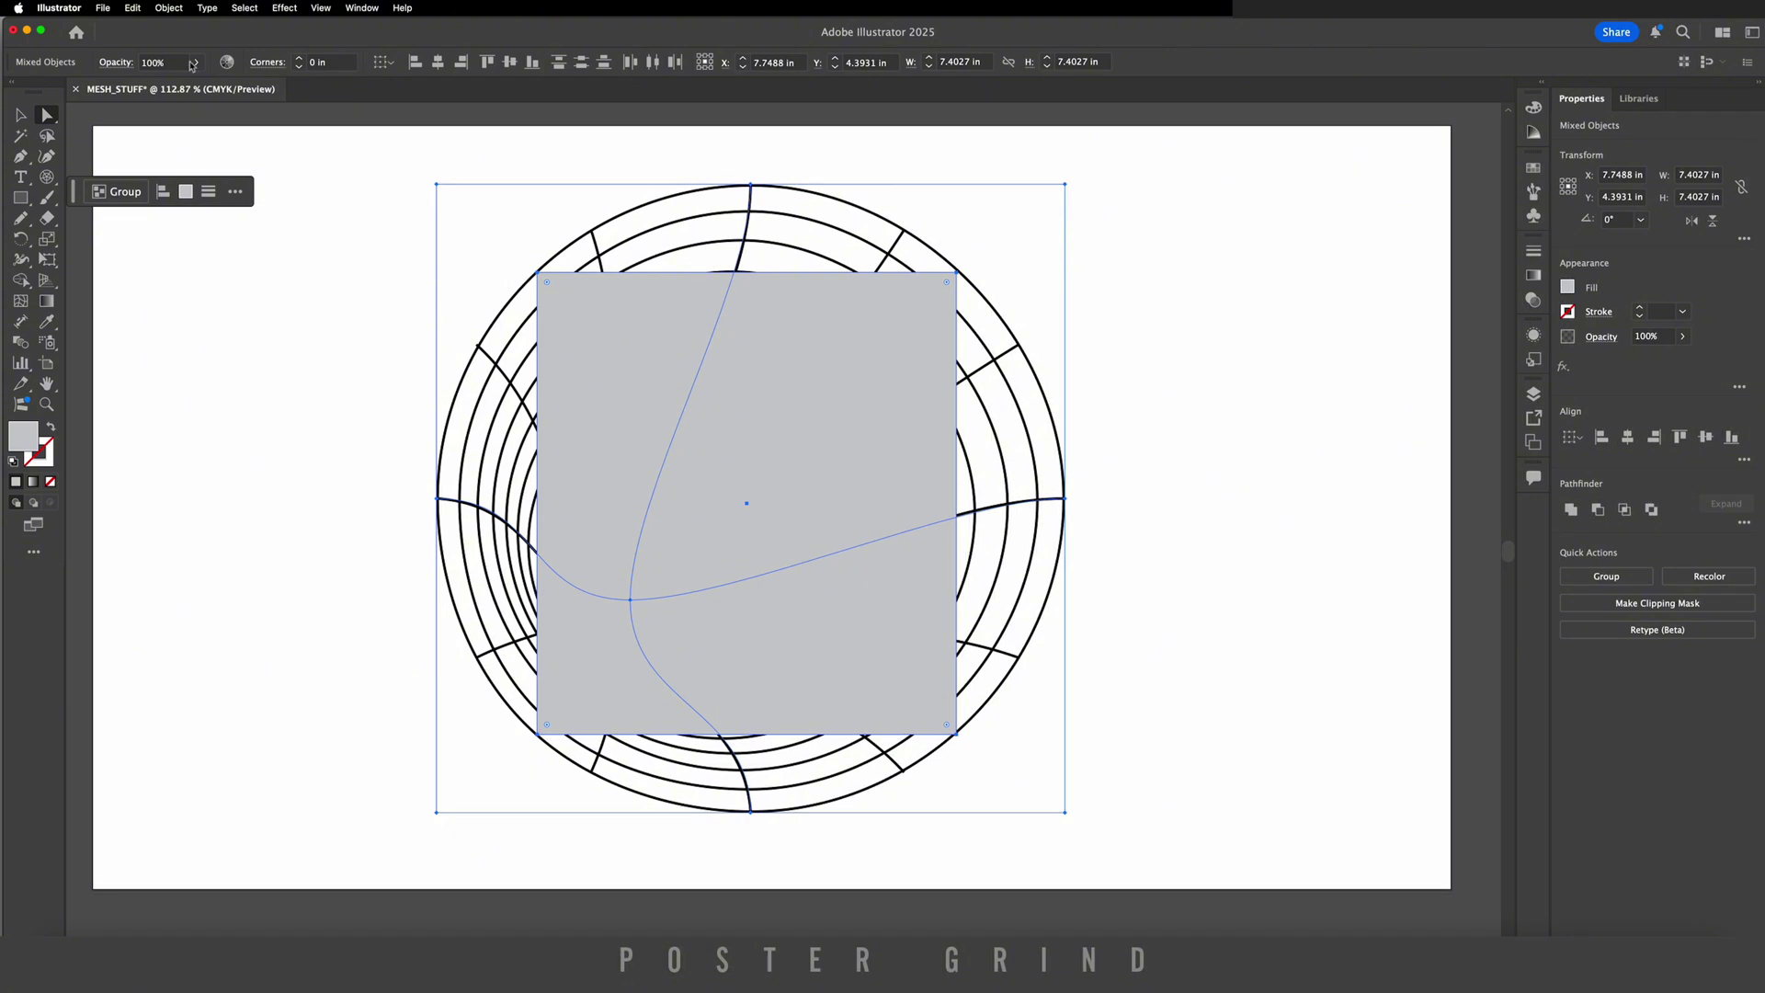
left_click(169, 9)
mouse_move(216, 625)
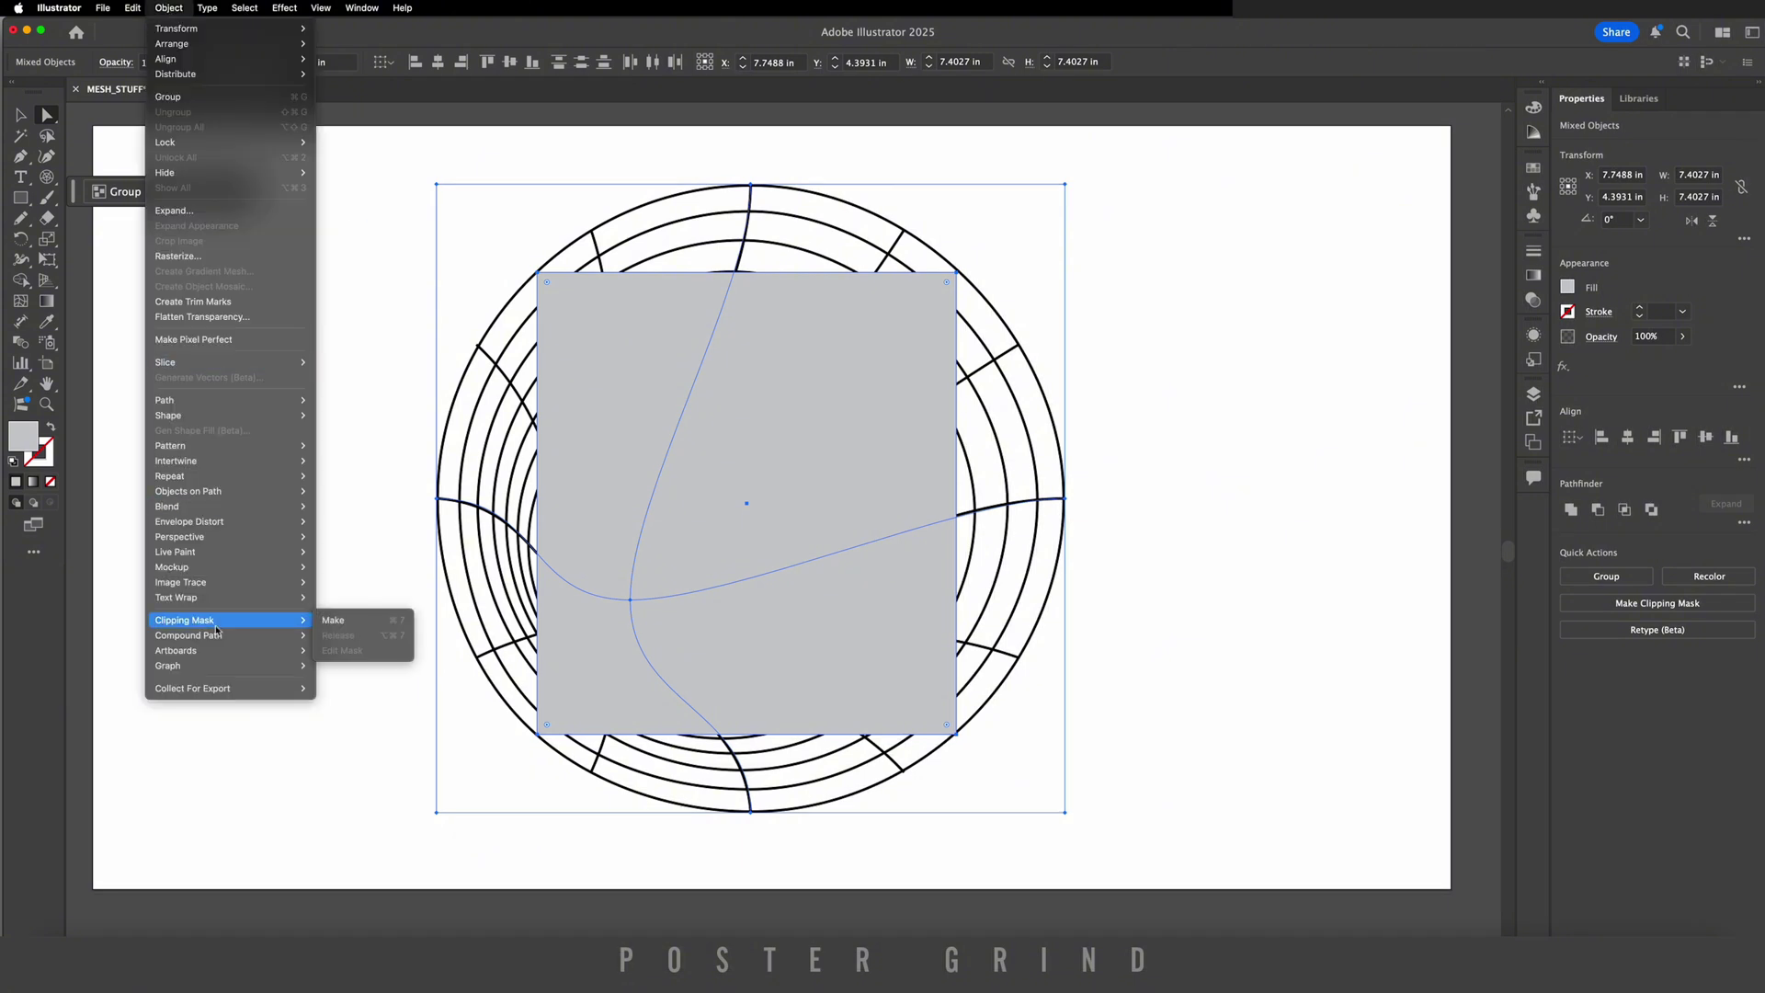
left_click(346, 625)
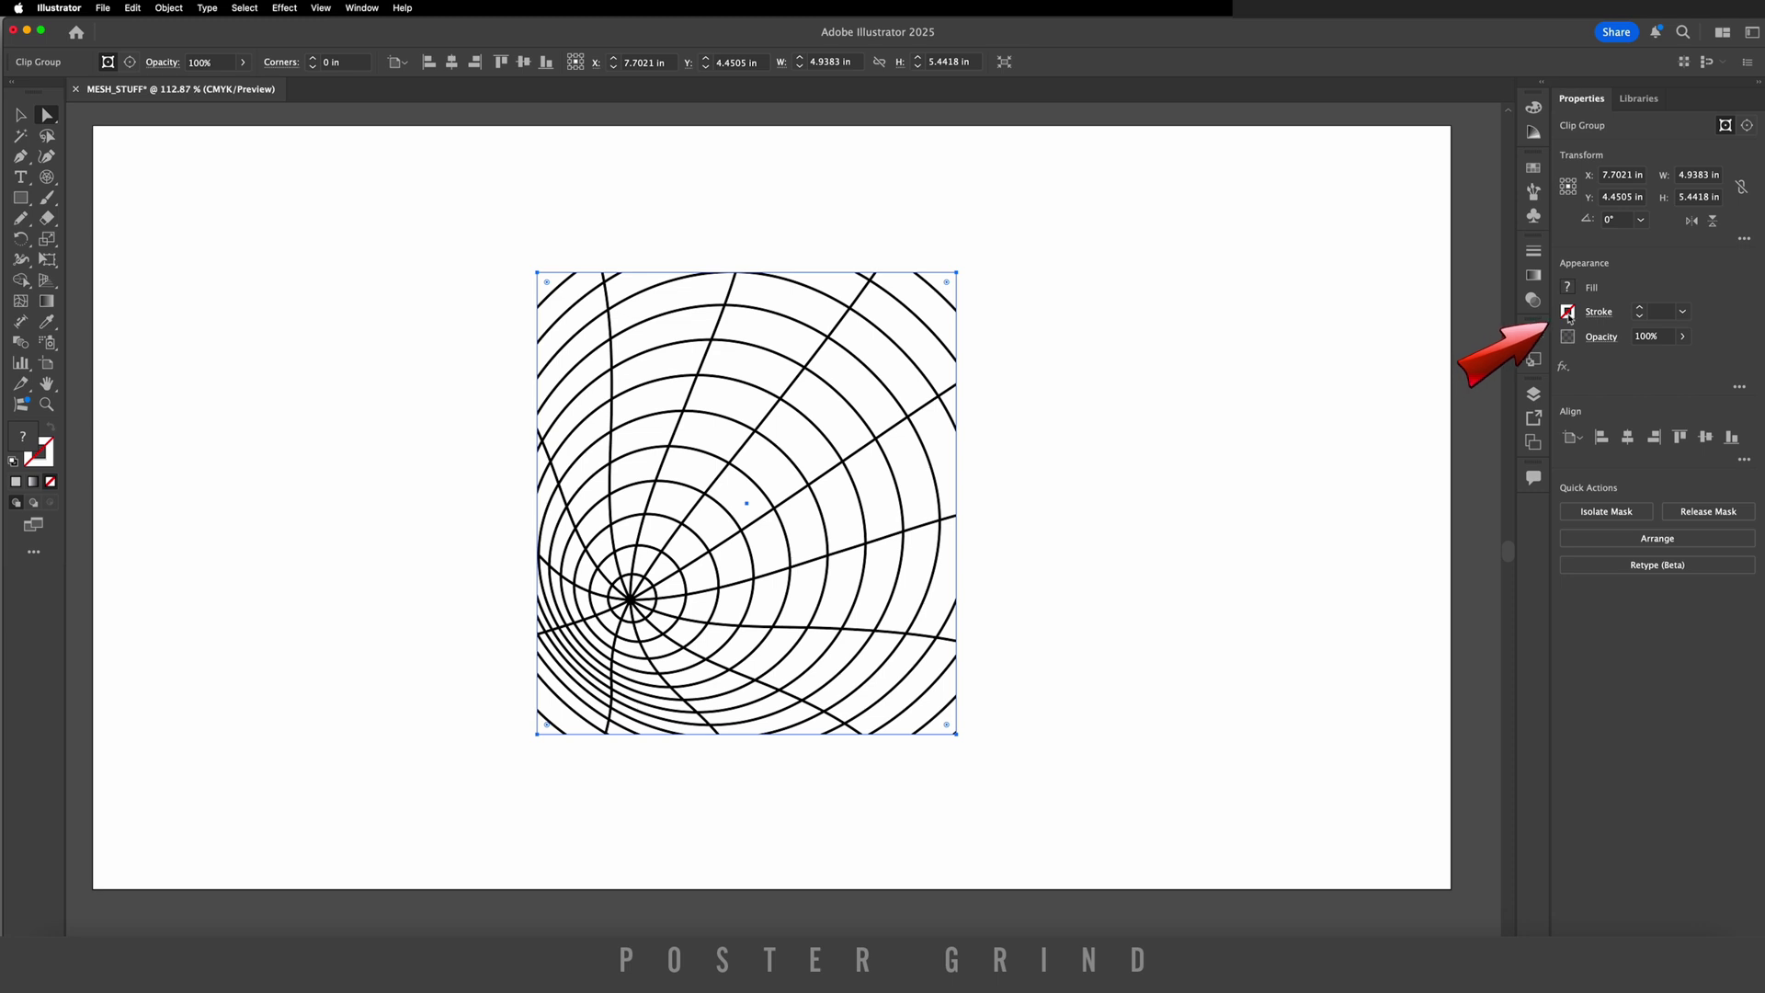
- Give the clipping rectangle a 2 pt stroke so it frames the grid
left_click(1662, 313)
type("2")
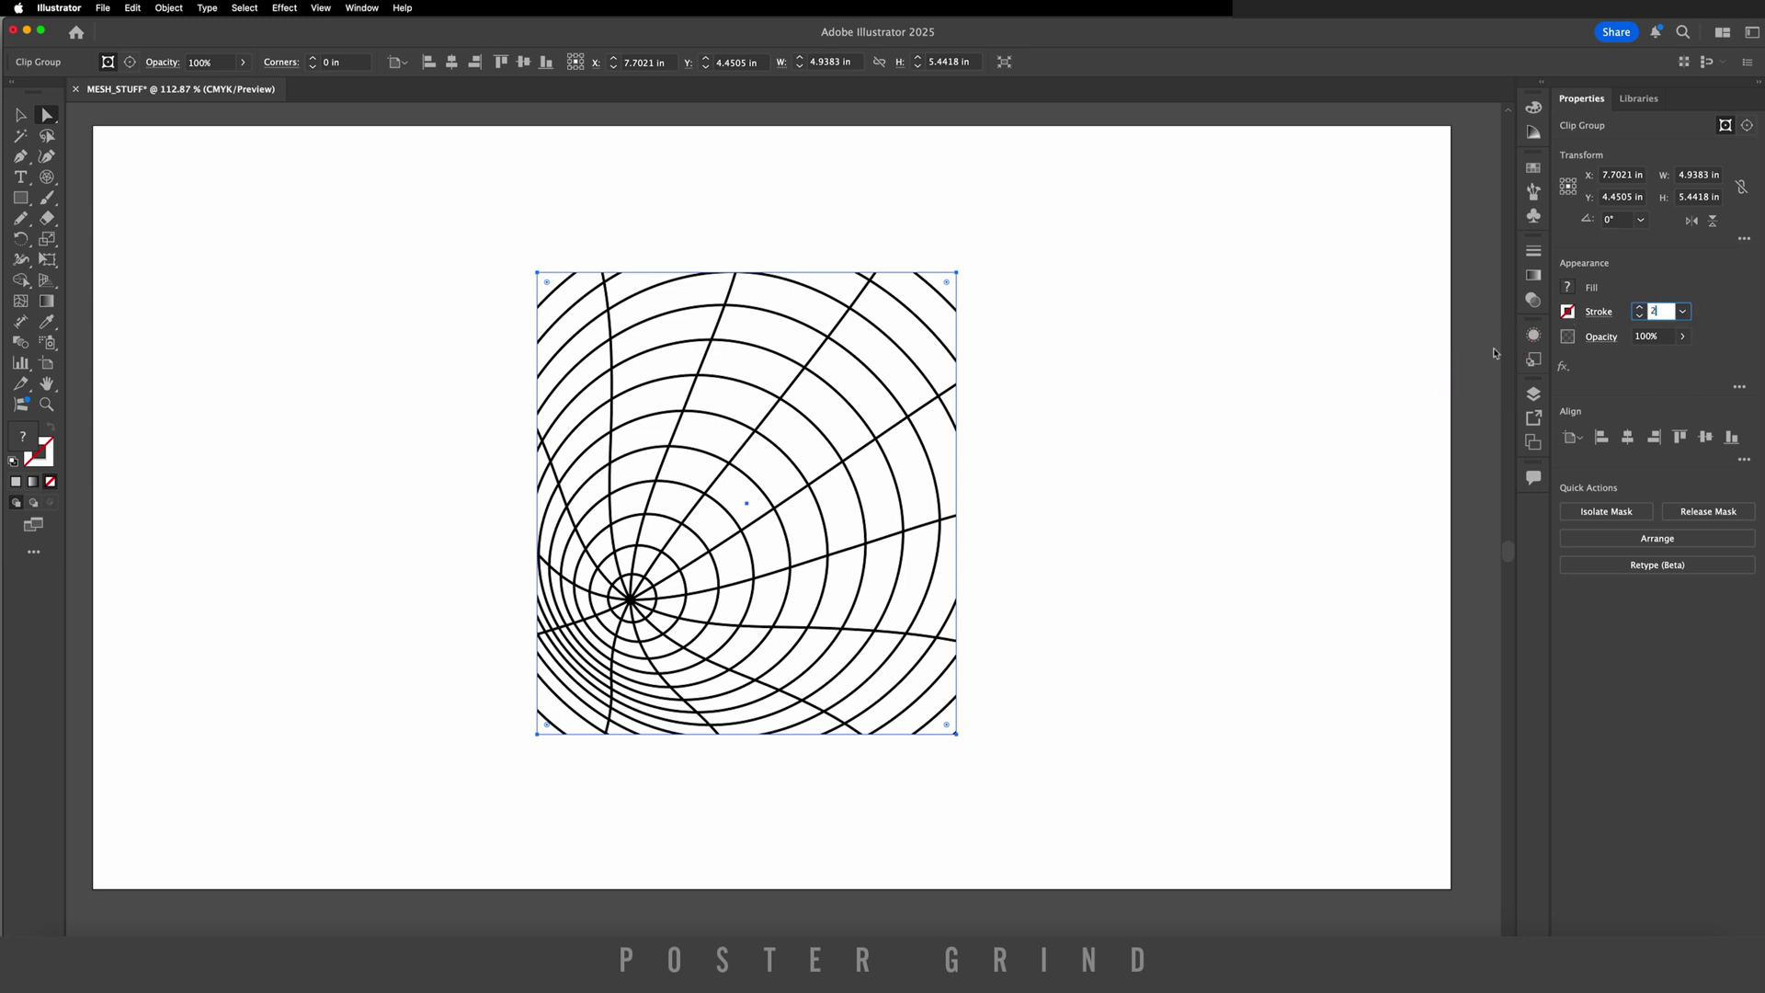
key("Return")
- Select the whole framed polar grid, group it and reposition it on the artboard
key("v")
scroll(433, 190, "right", 1)
left_click_drag(433, 190, 1033, 791)
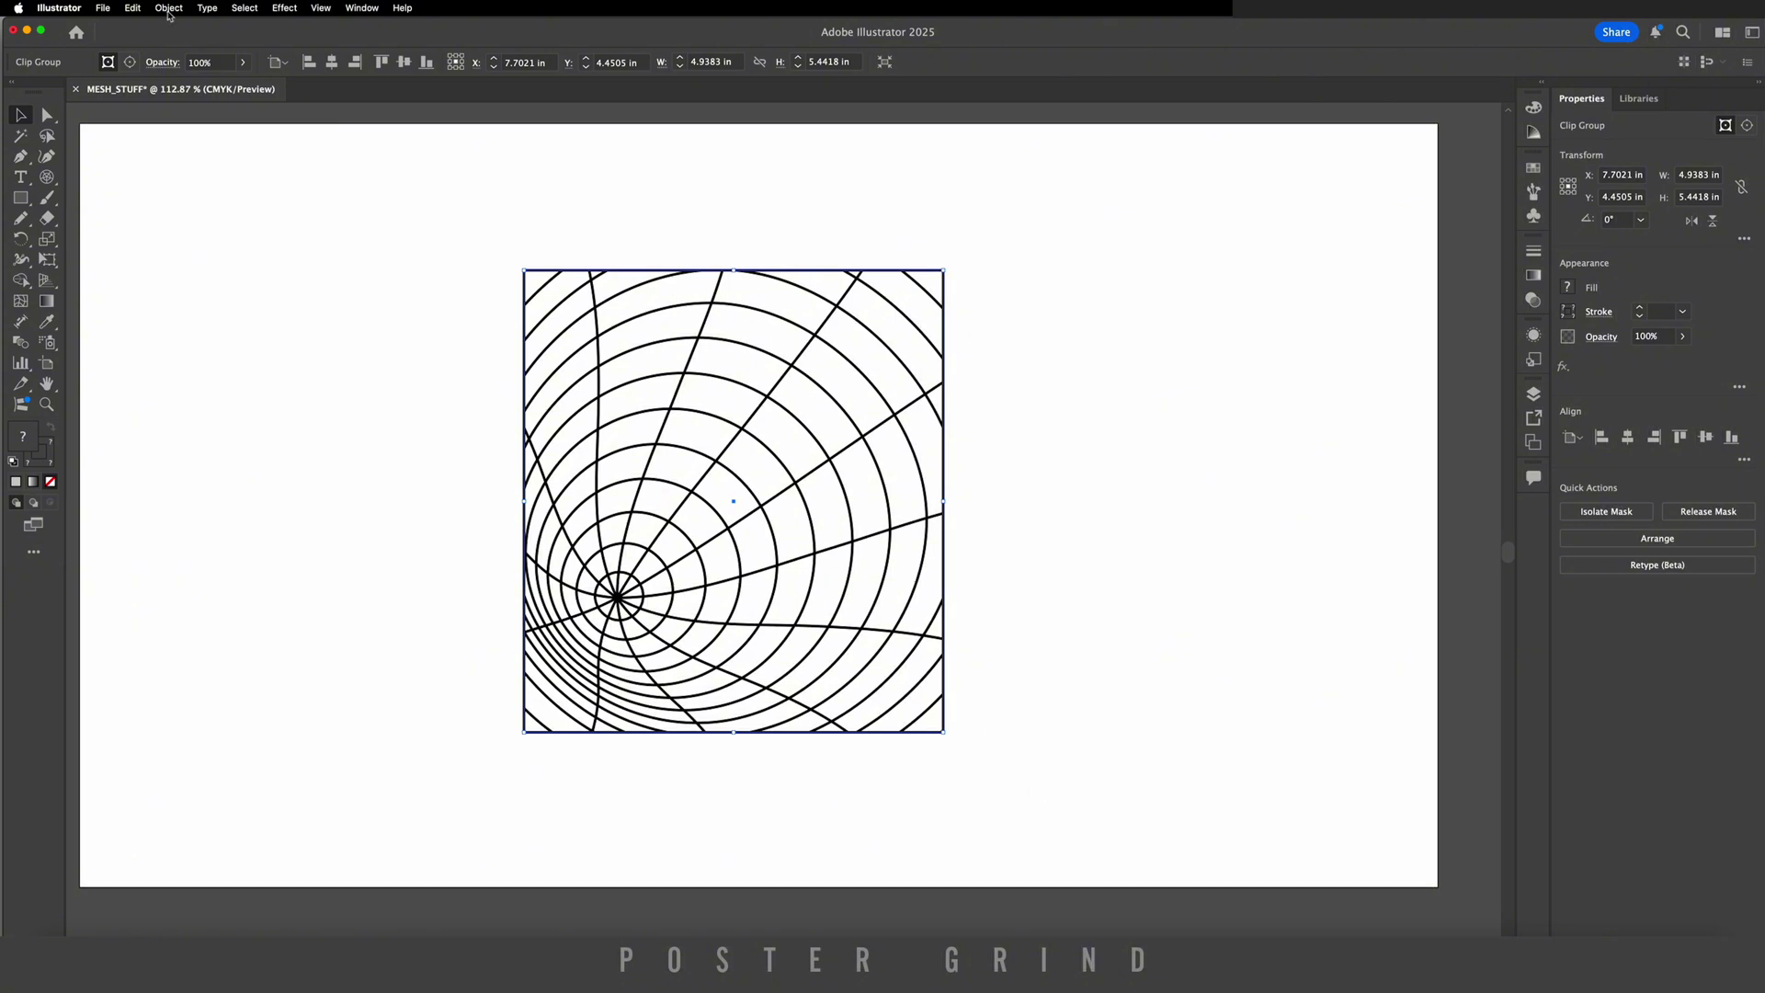
left_click(168, 7)
left_click(185, 99)
left_click_drag(820, 470, 433, 343)
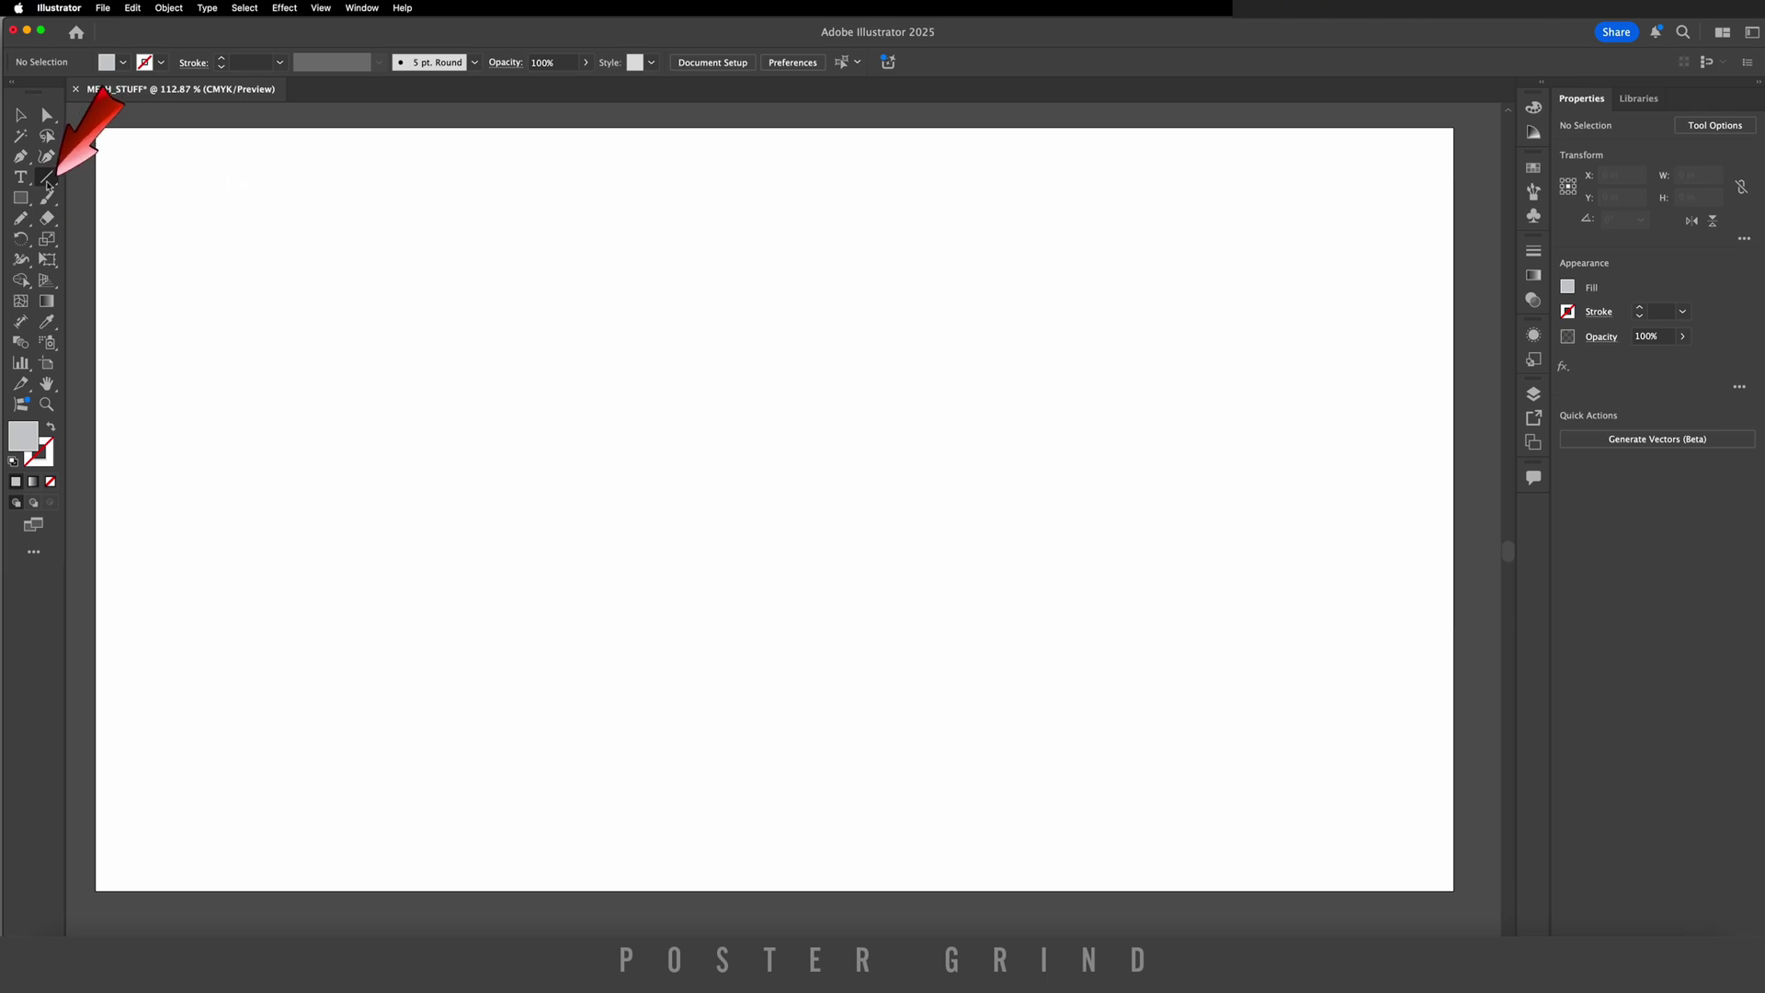
- Set the fill to none and the stroke to black at 2 pt for new artwork
left_click(123, 66)
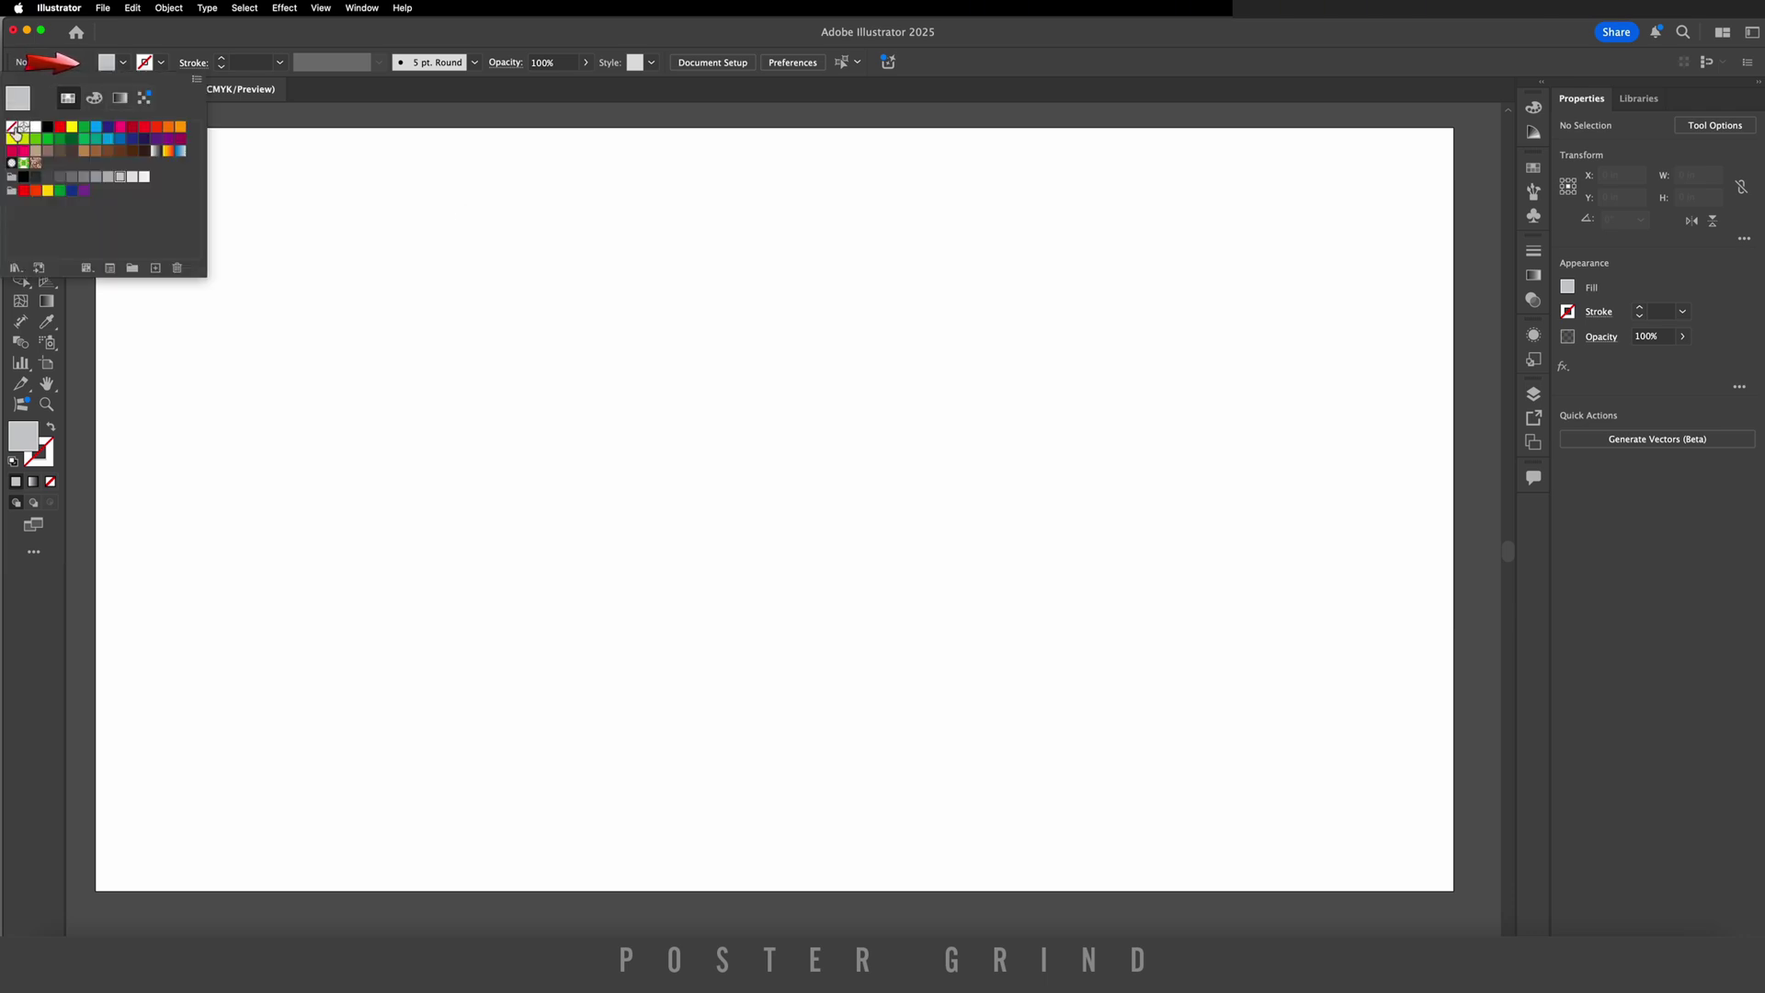
left_click(13, 128)
left_click(161, 62)
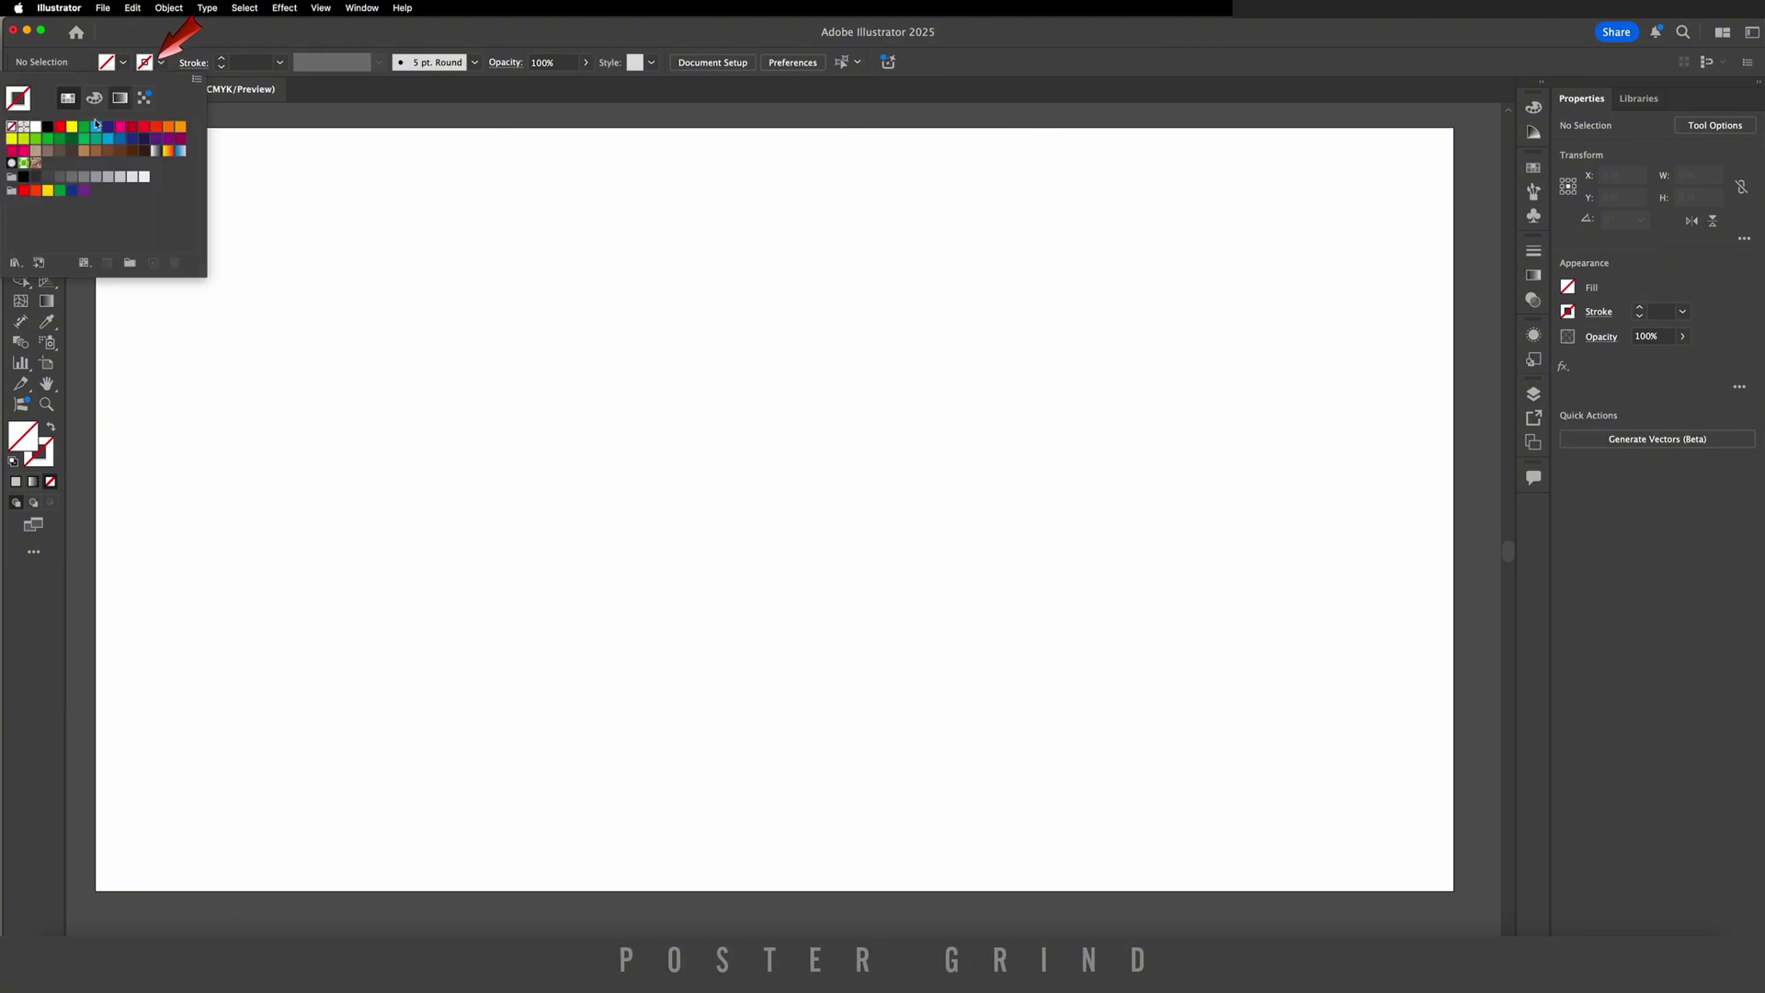
left_click(47, 126)
left_click(218, 67)
- Draw a square rectangular grid about 6.62 in wide with 10 horizontal and 10 vertical dividers on the artboard
left_click(54, 184)
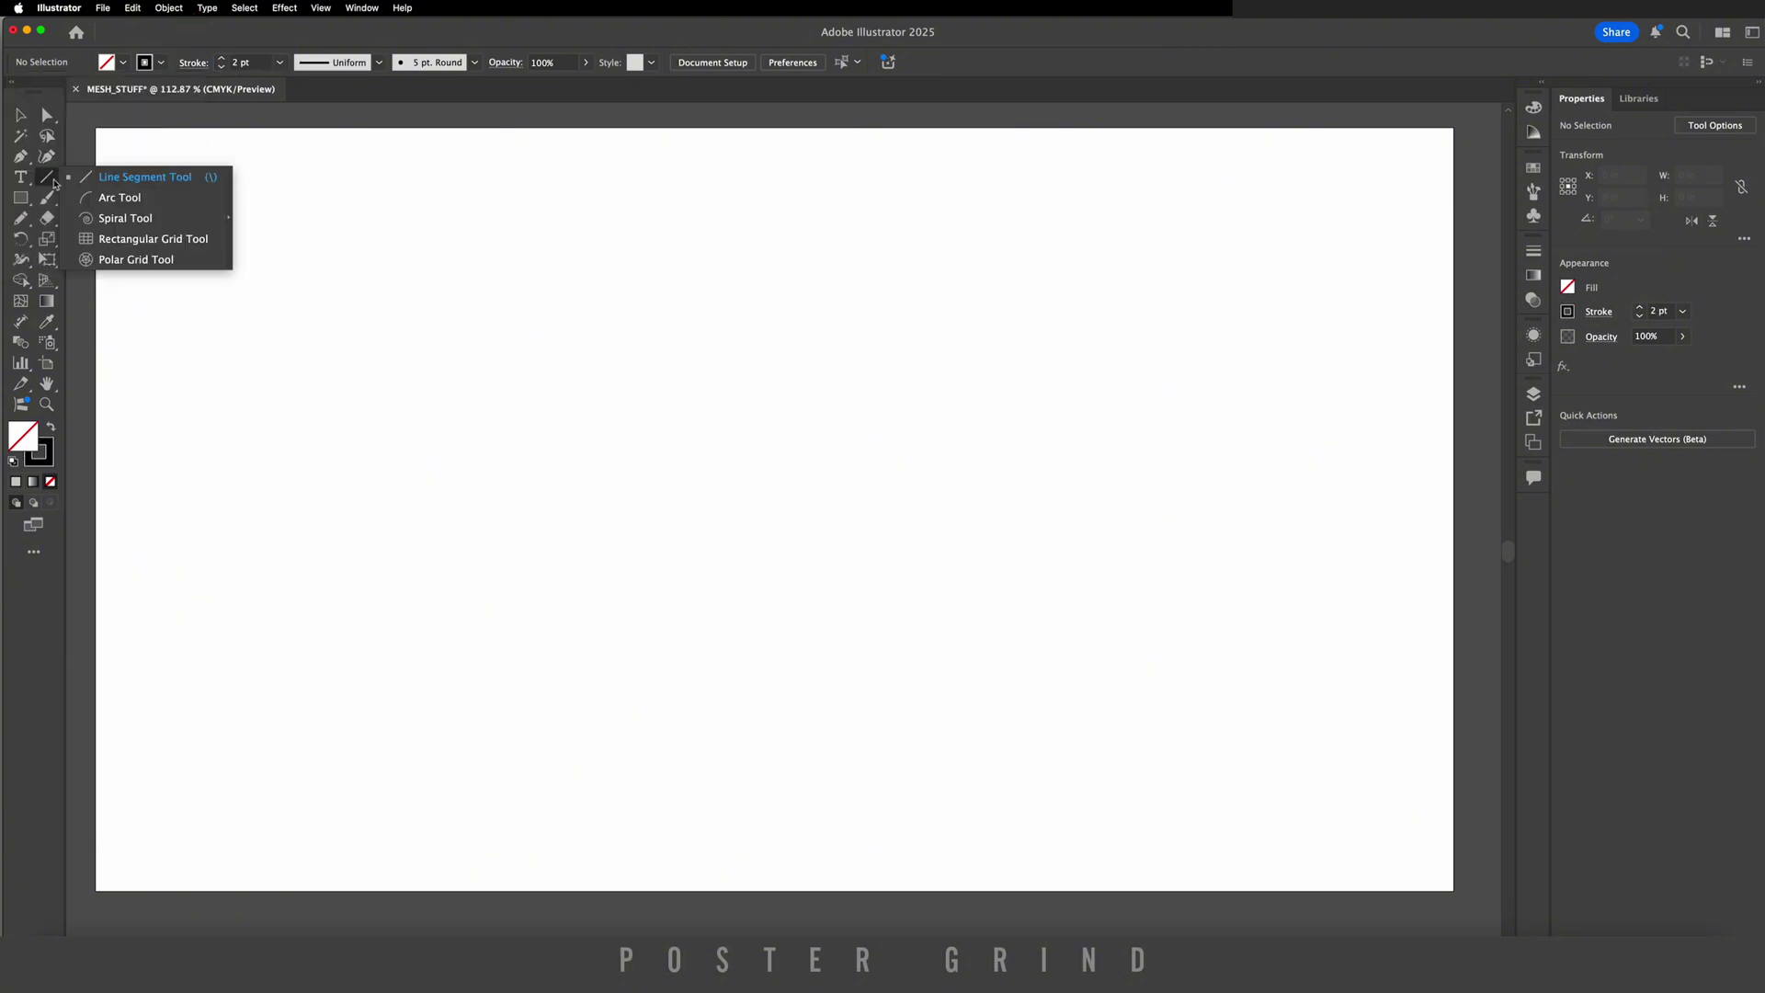
left_click(138, 239)
double_click(47, 177)
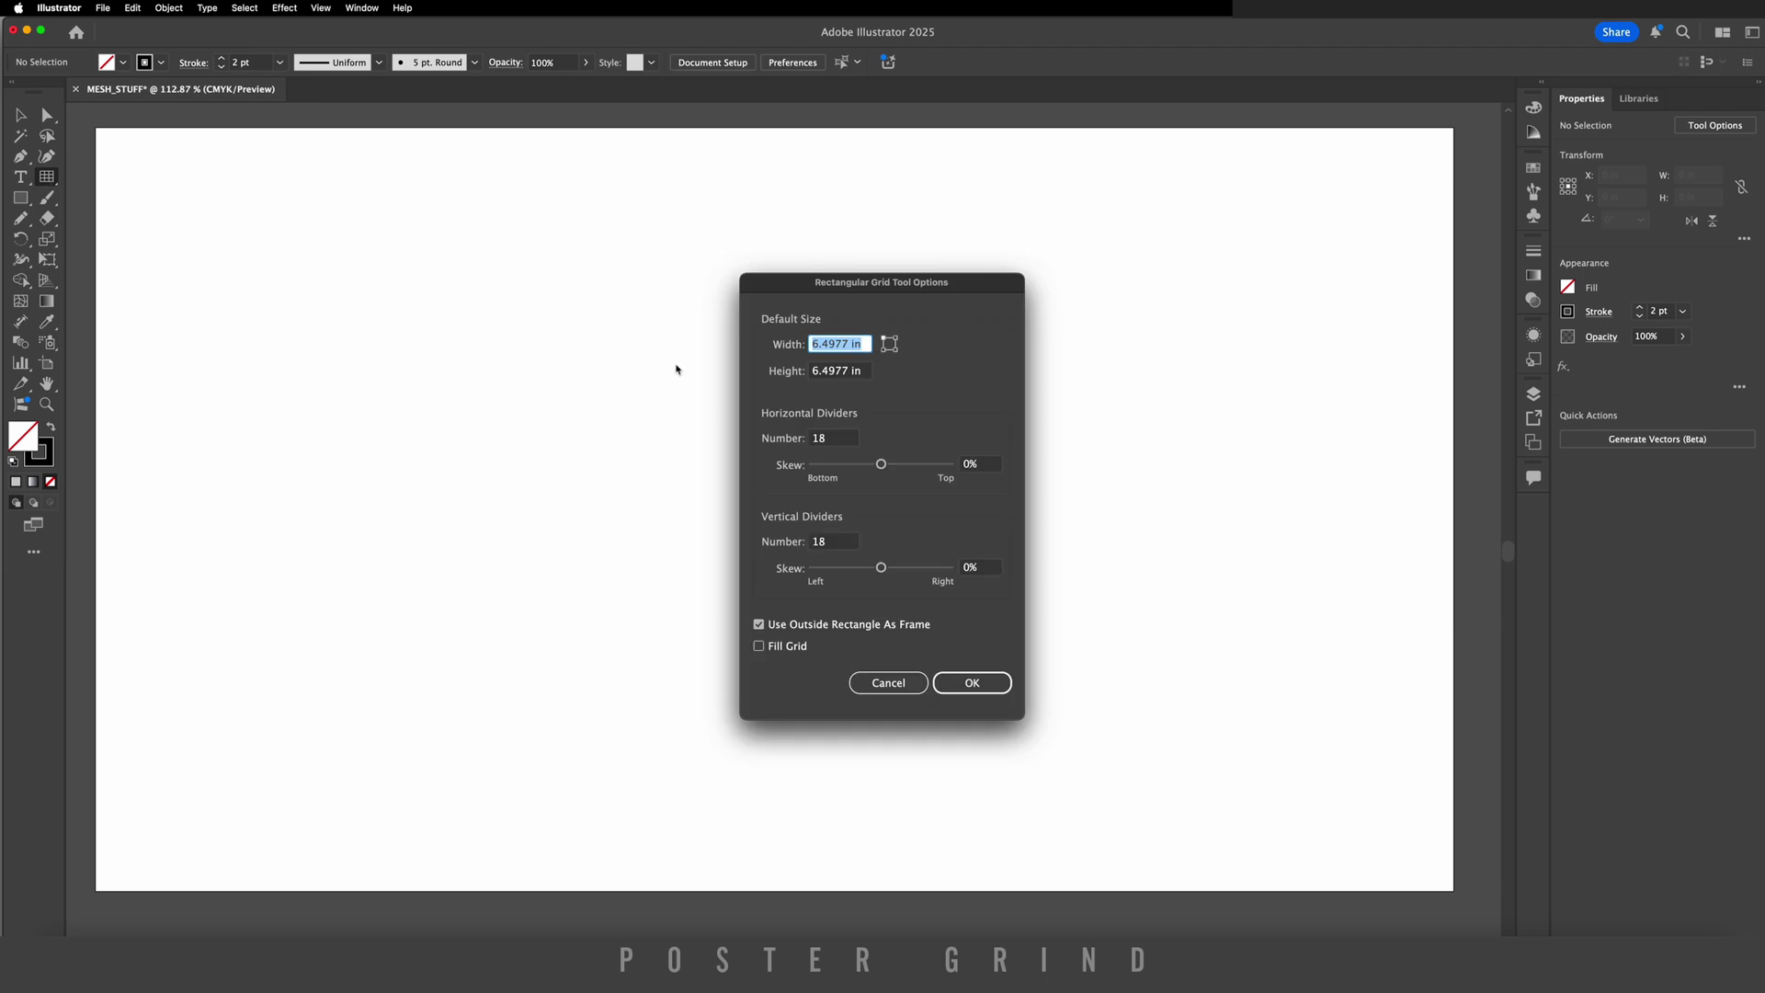
left_click(845, 440)
type("10")
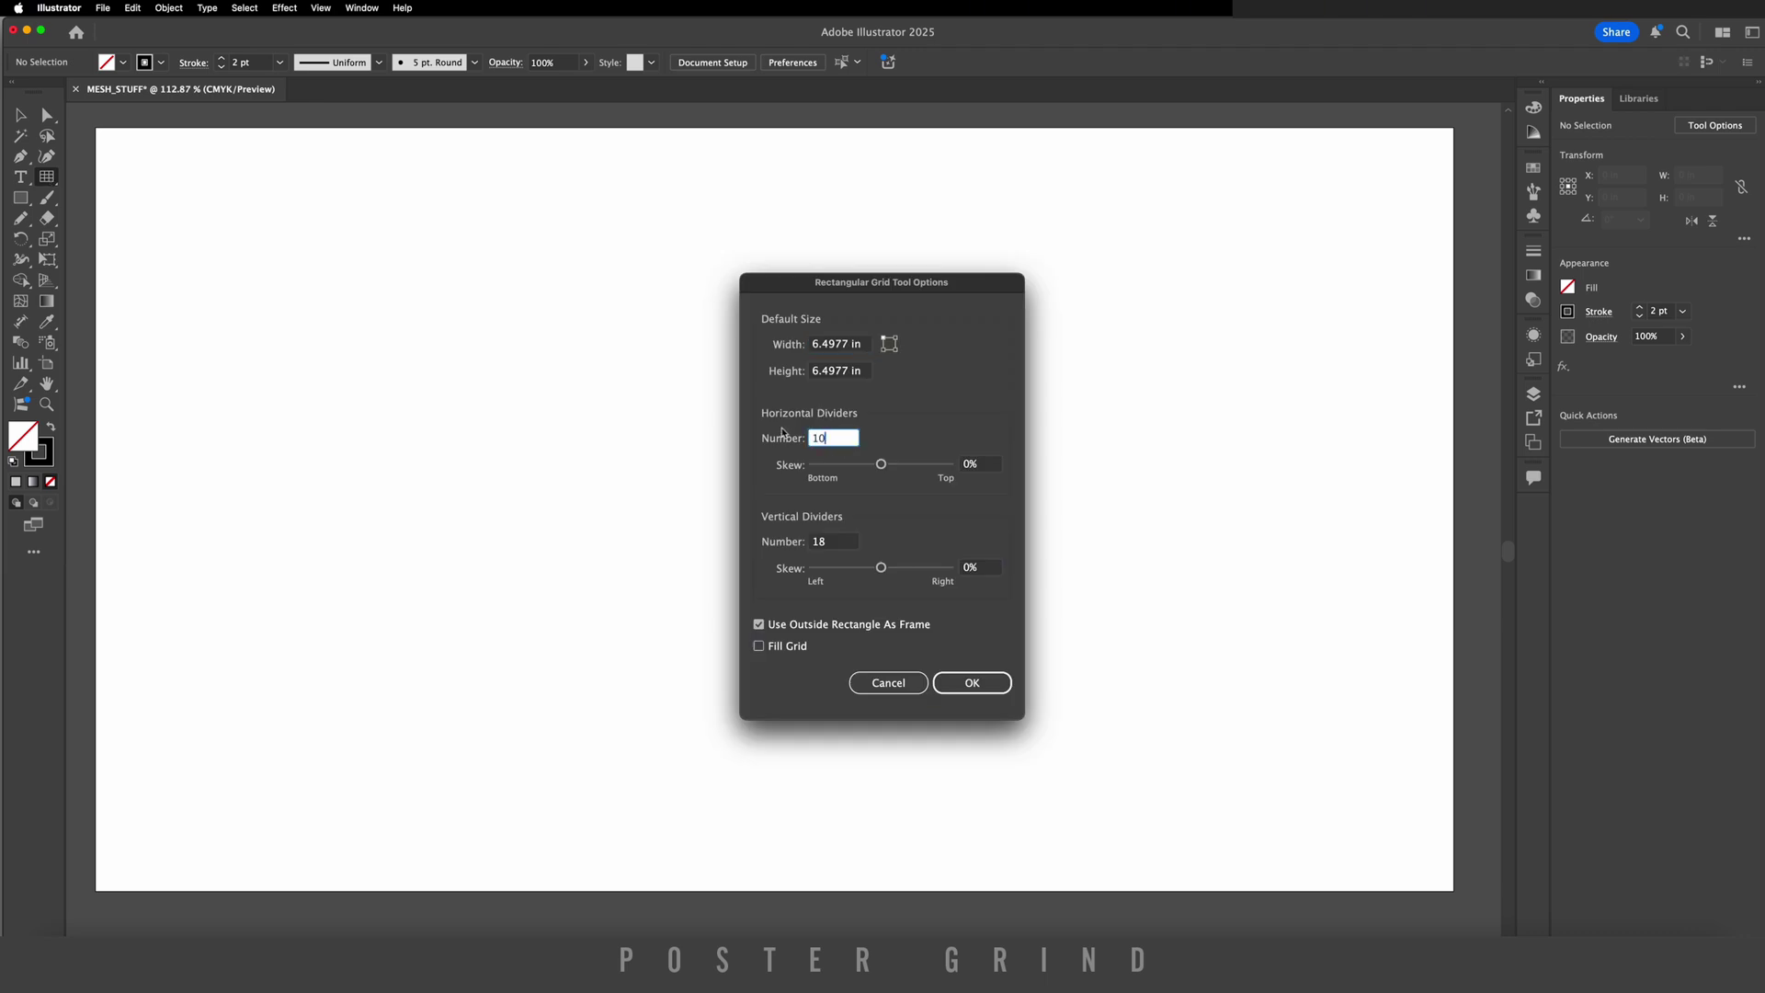
left_click(839, 543)
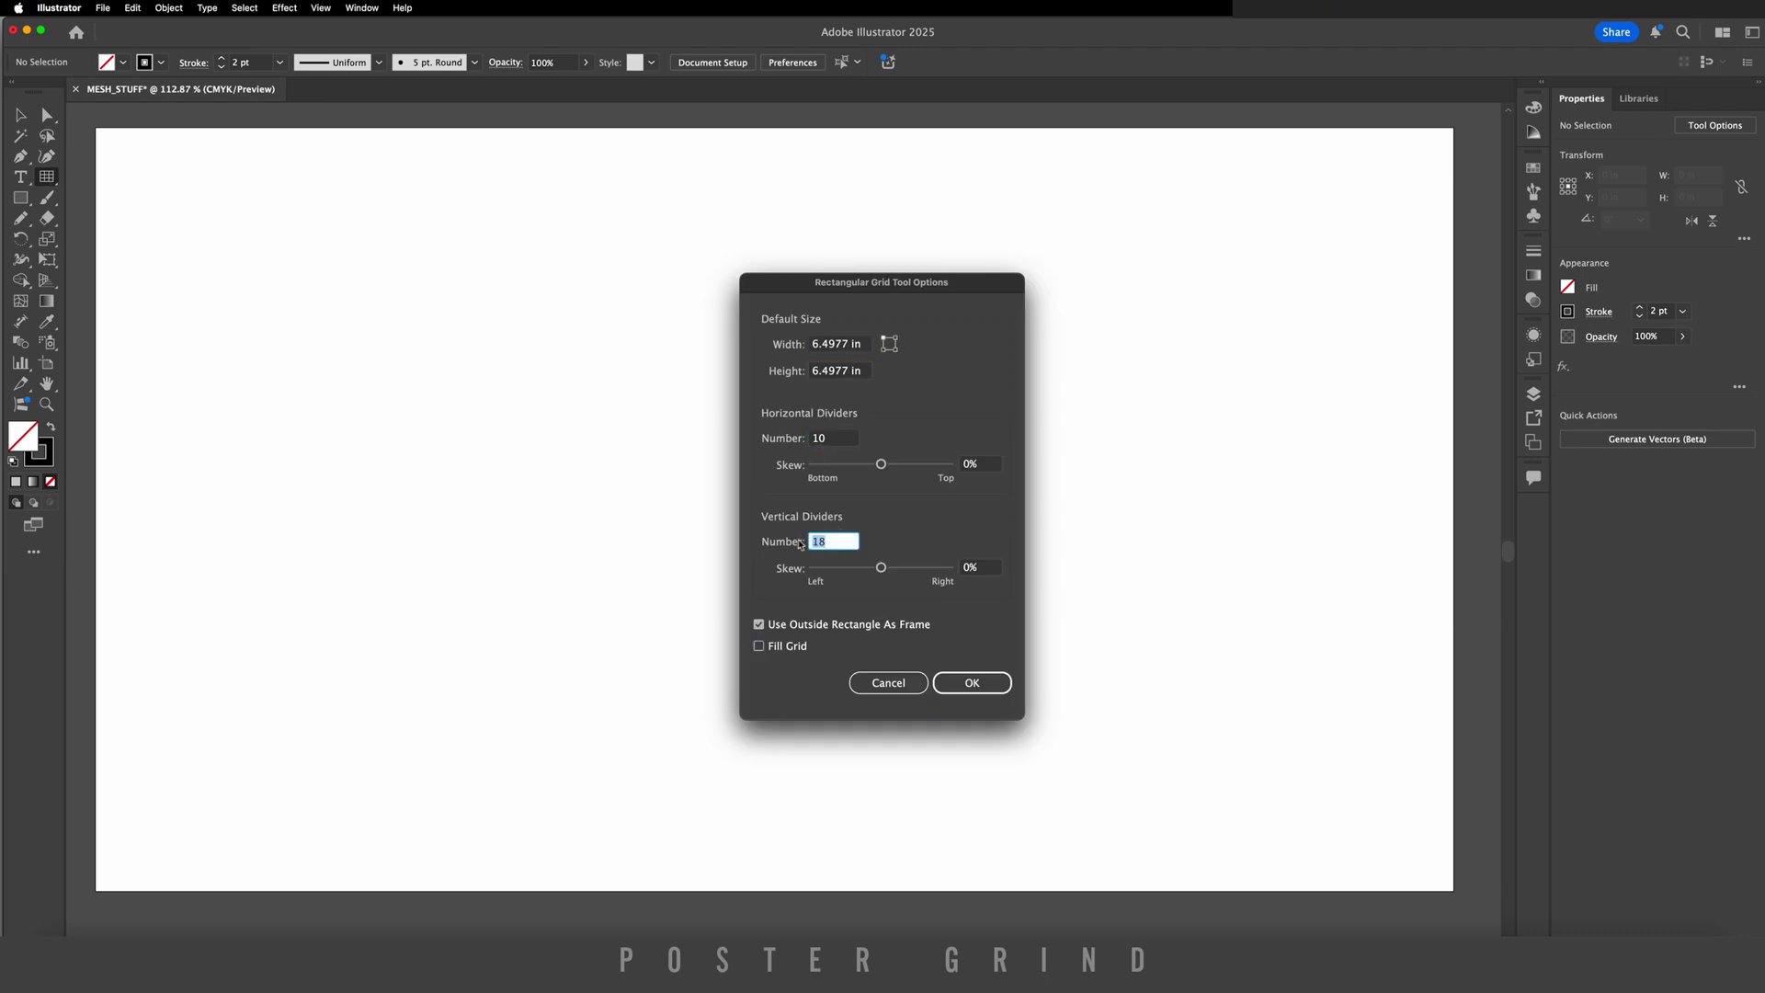
type("10")
key("Return")
left_click_drag(372, 216, 937, 714)
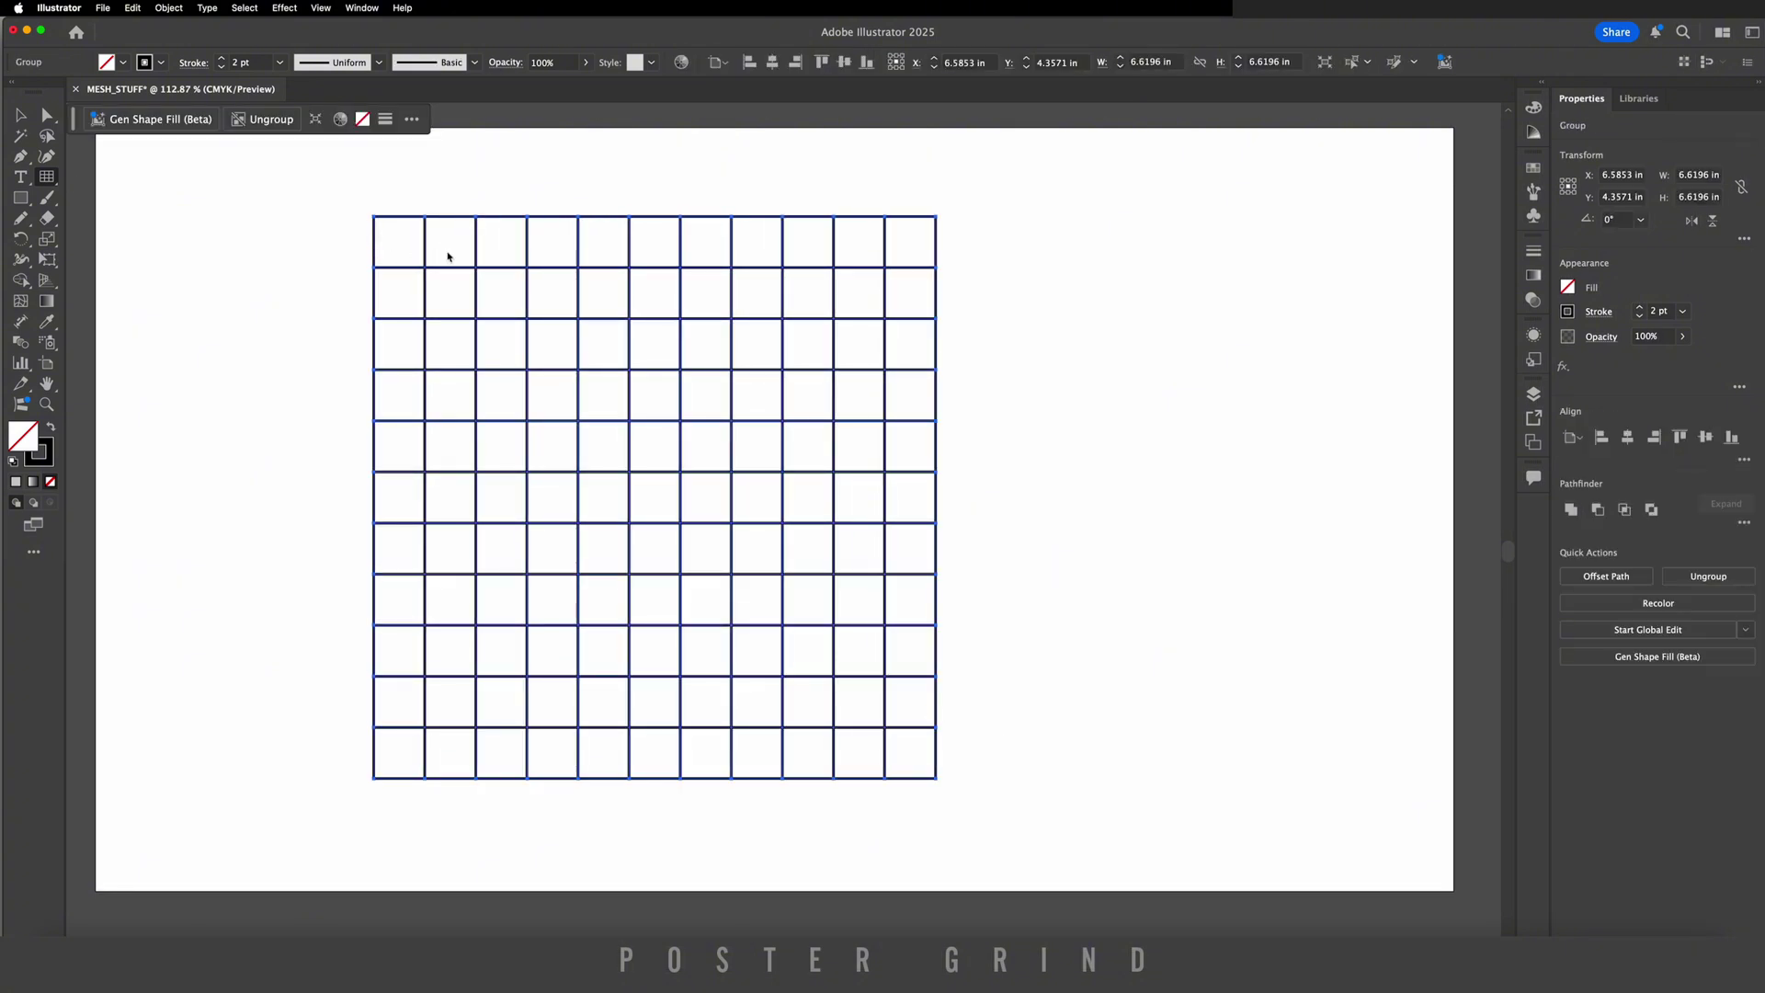
- Distort the square grid in perspective so its top edge narrows, and flatten it to about 3.2 in tall
key("e")
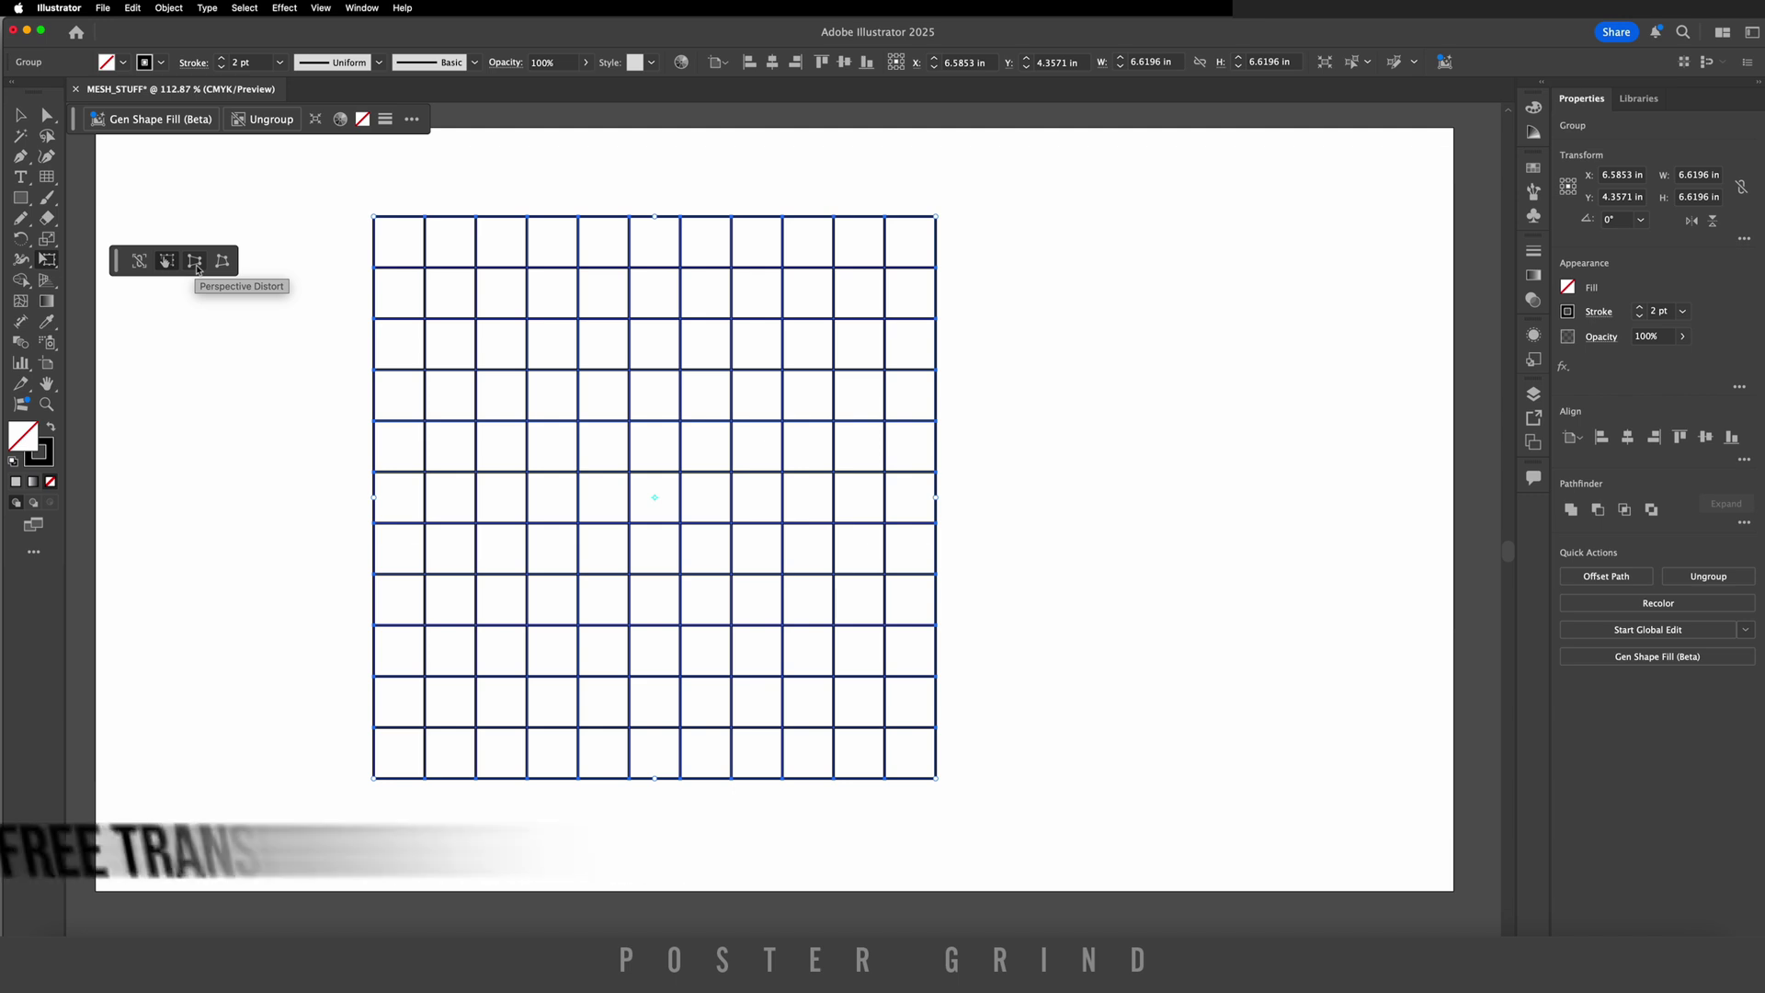
left_click_drag(374, 216, 659, 507)
left_click(167, 263)
- Apply an envelope distort mesh with 2 rows and 2 columns to the perspective grid
left_click(170, 8)
mouse_move(196, 527)
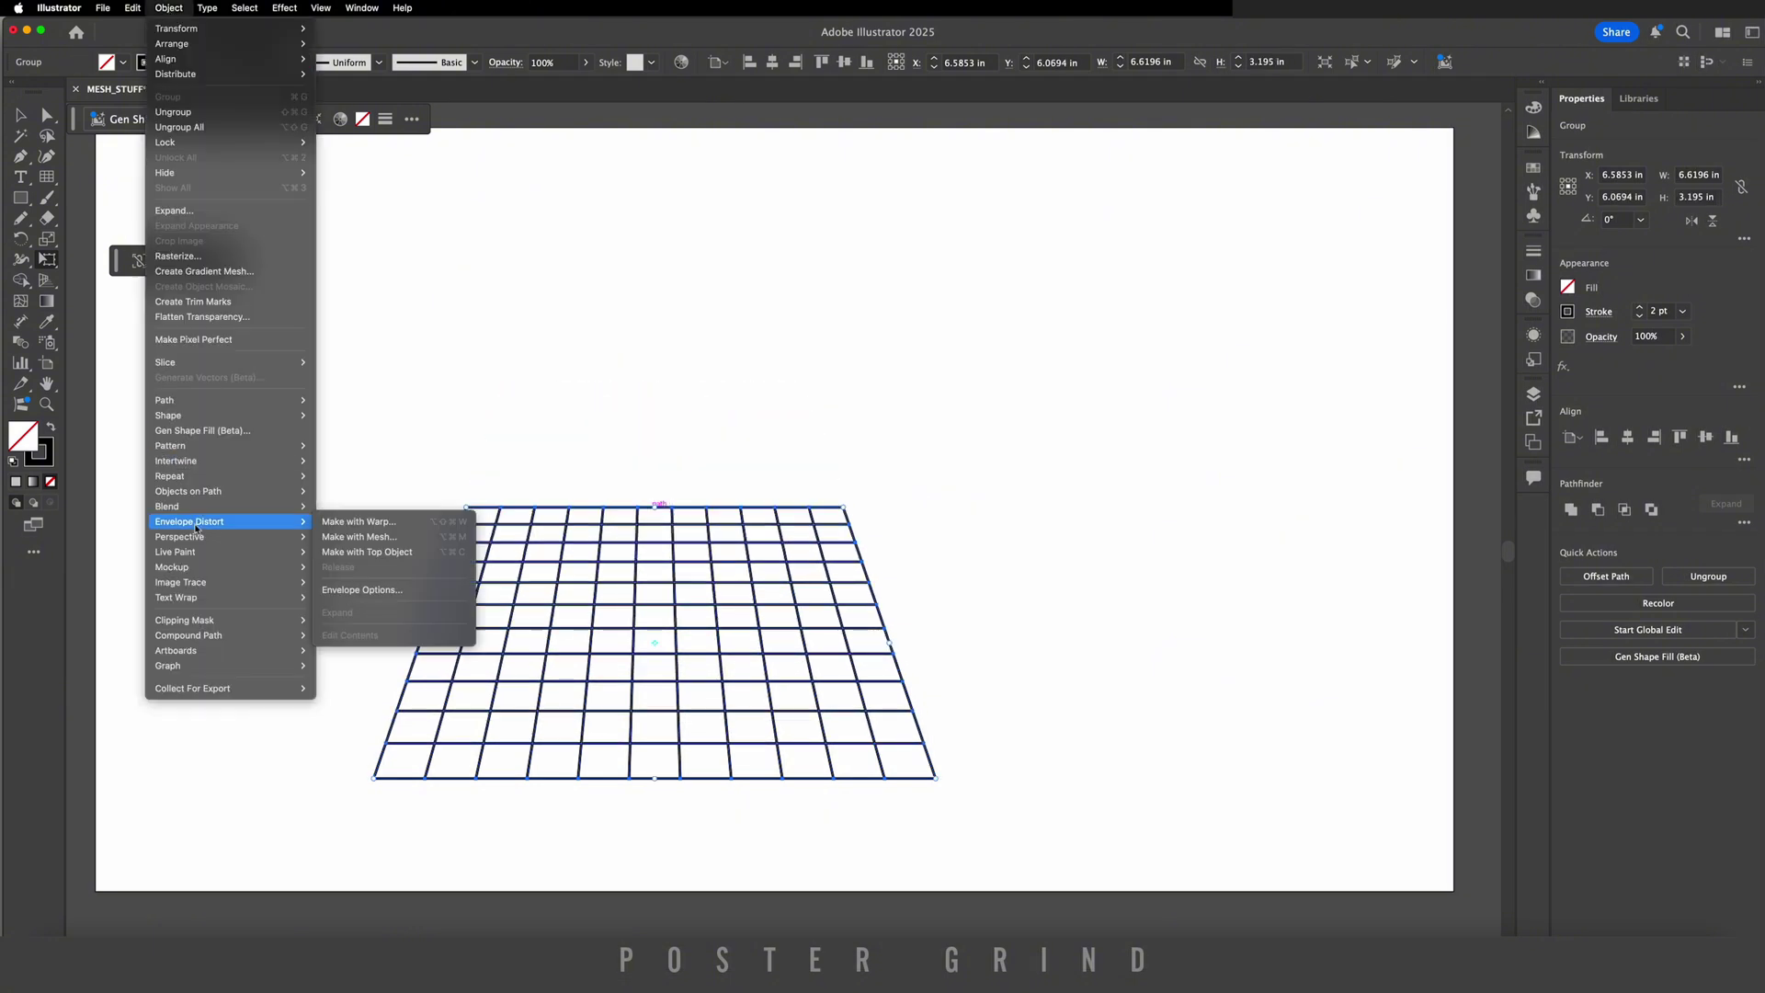
left_click(374, 539)
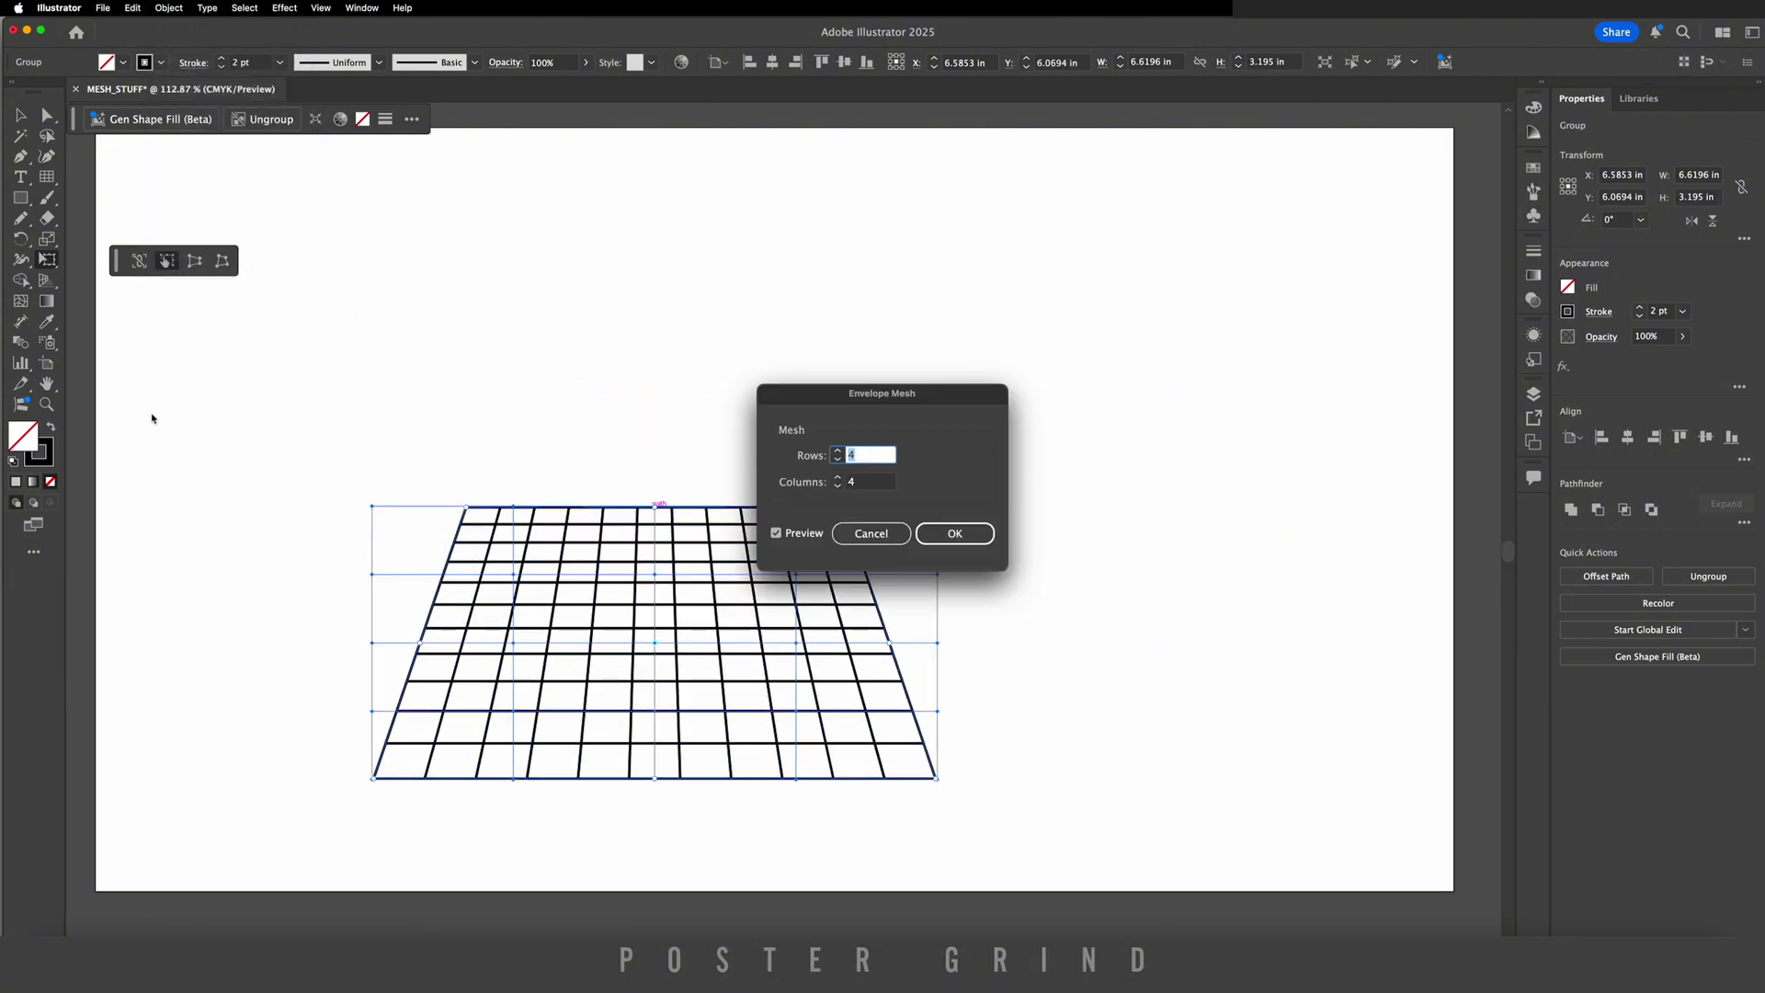
key("Tab")
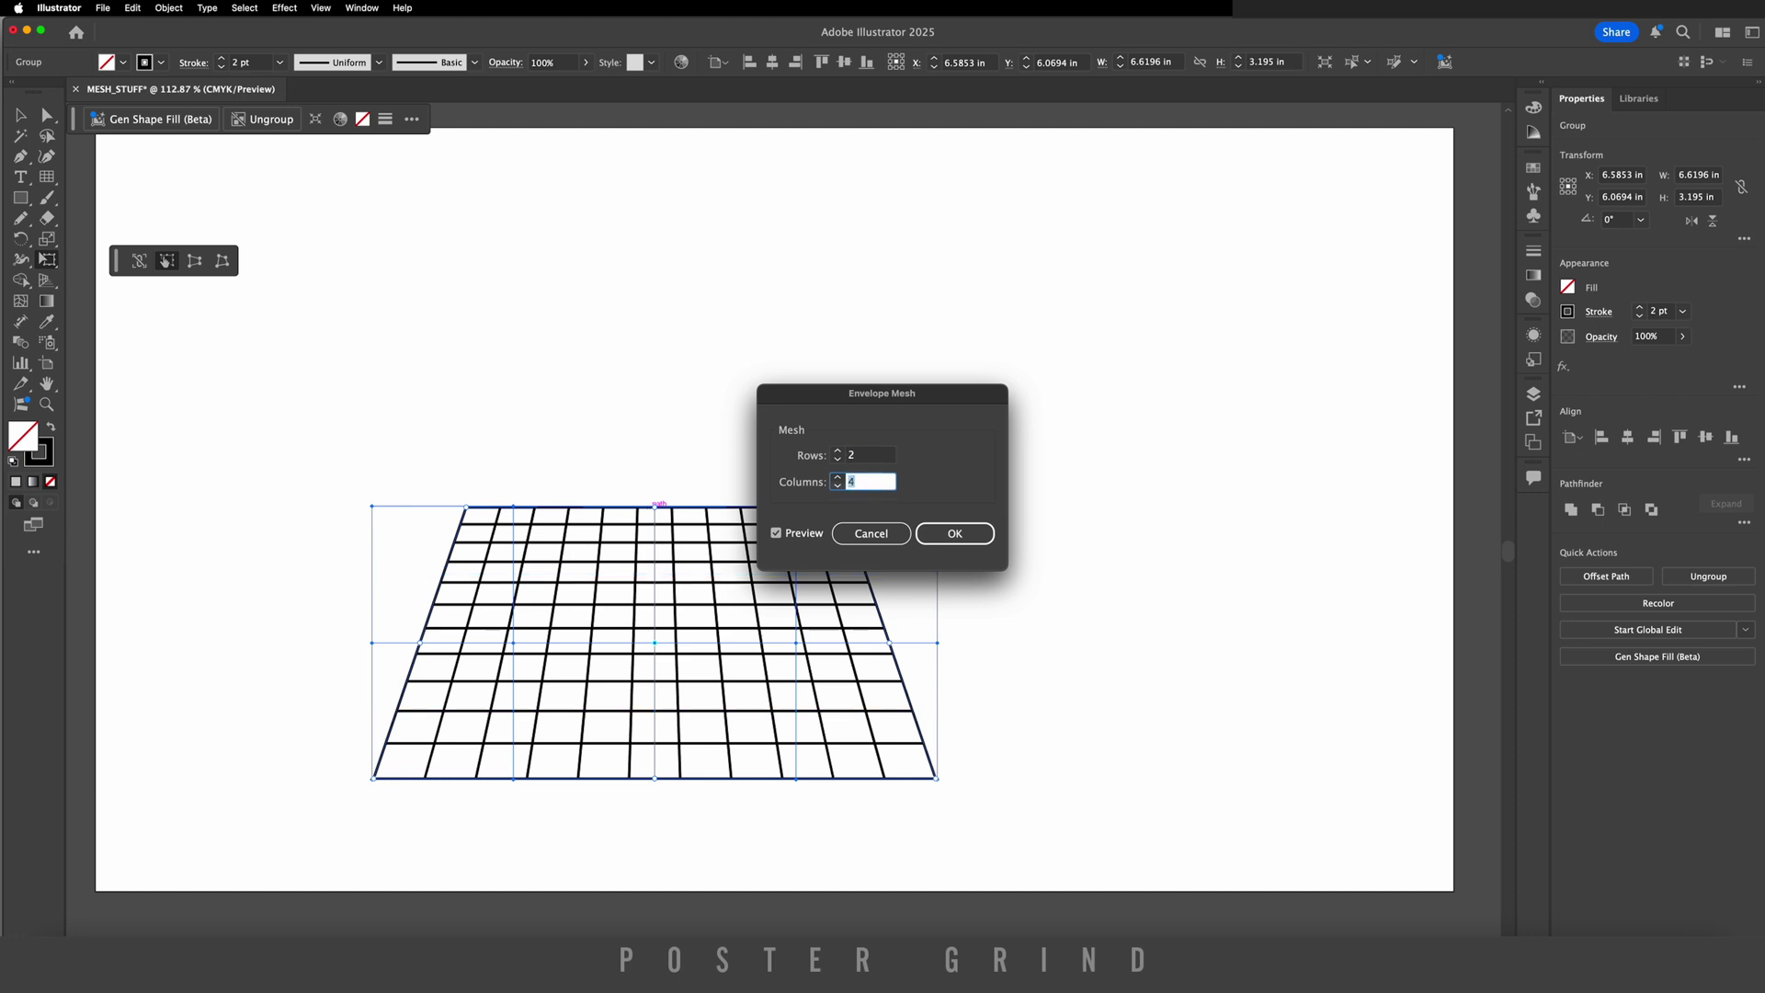
type("2")
left_click(957, 533)
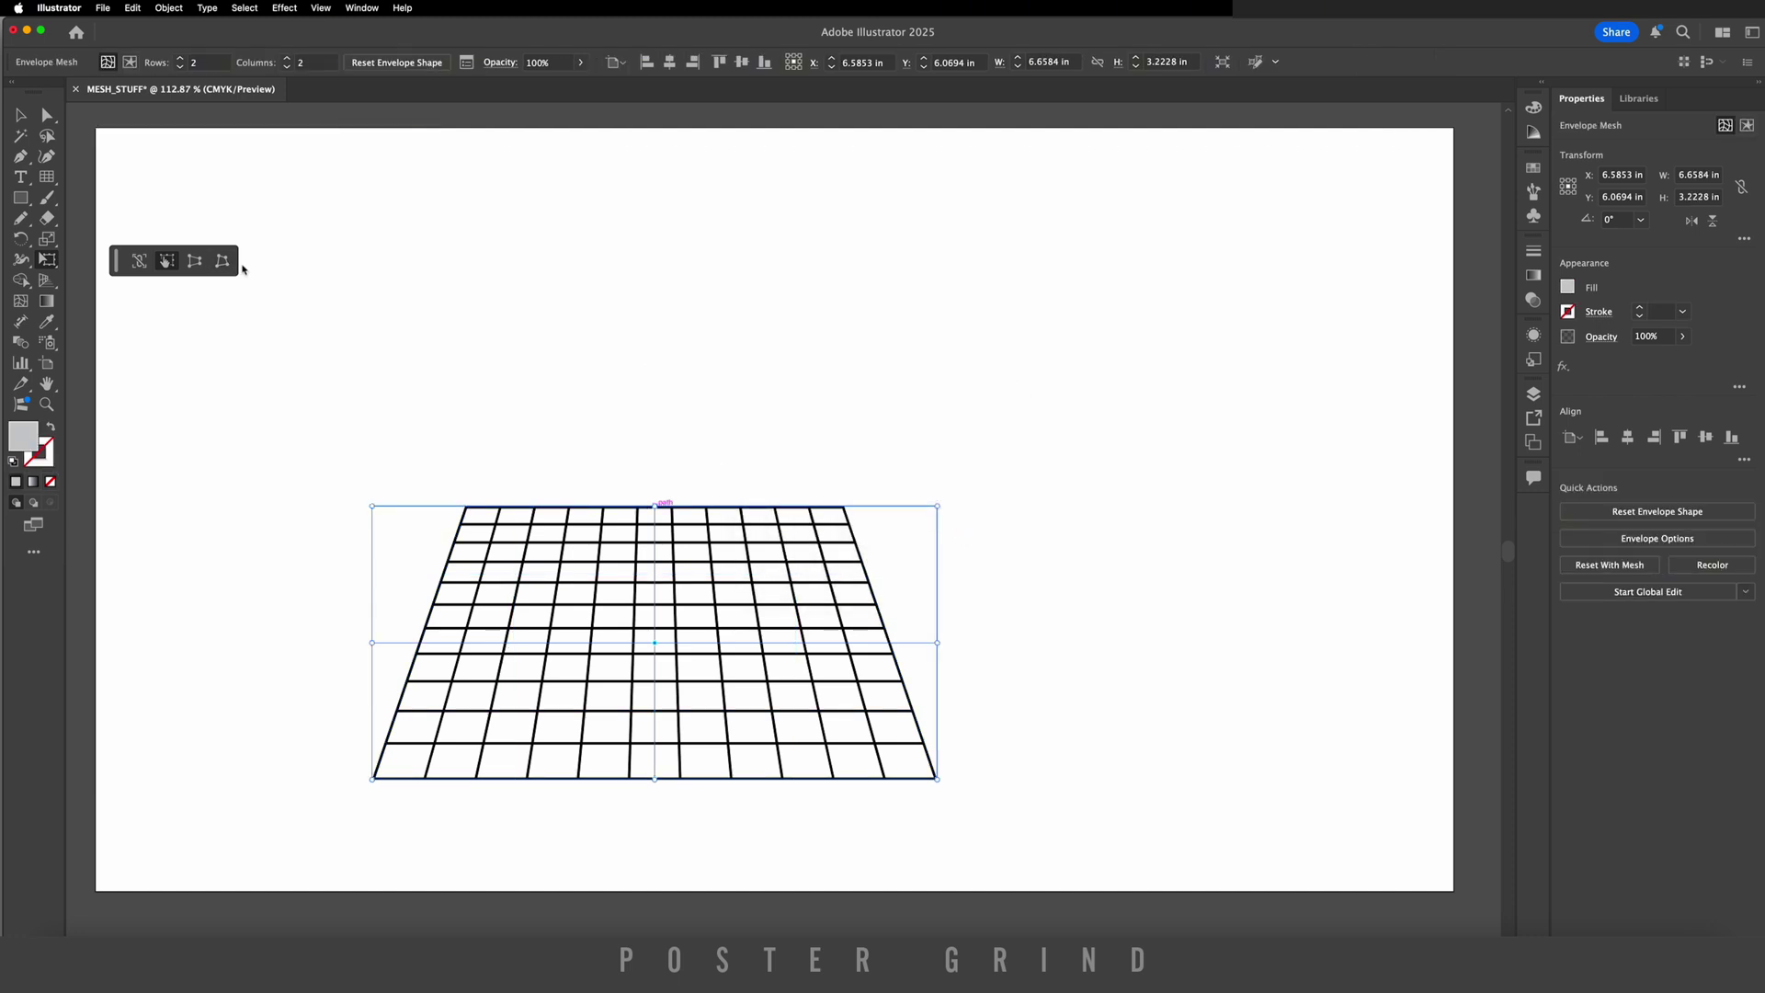
- Pull the envelope's centre mesh point down to sag the grid, and park it off the artboard beside the polar grid
key("u")
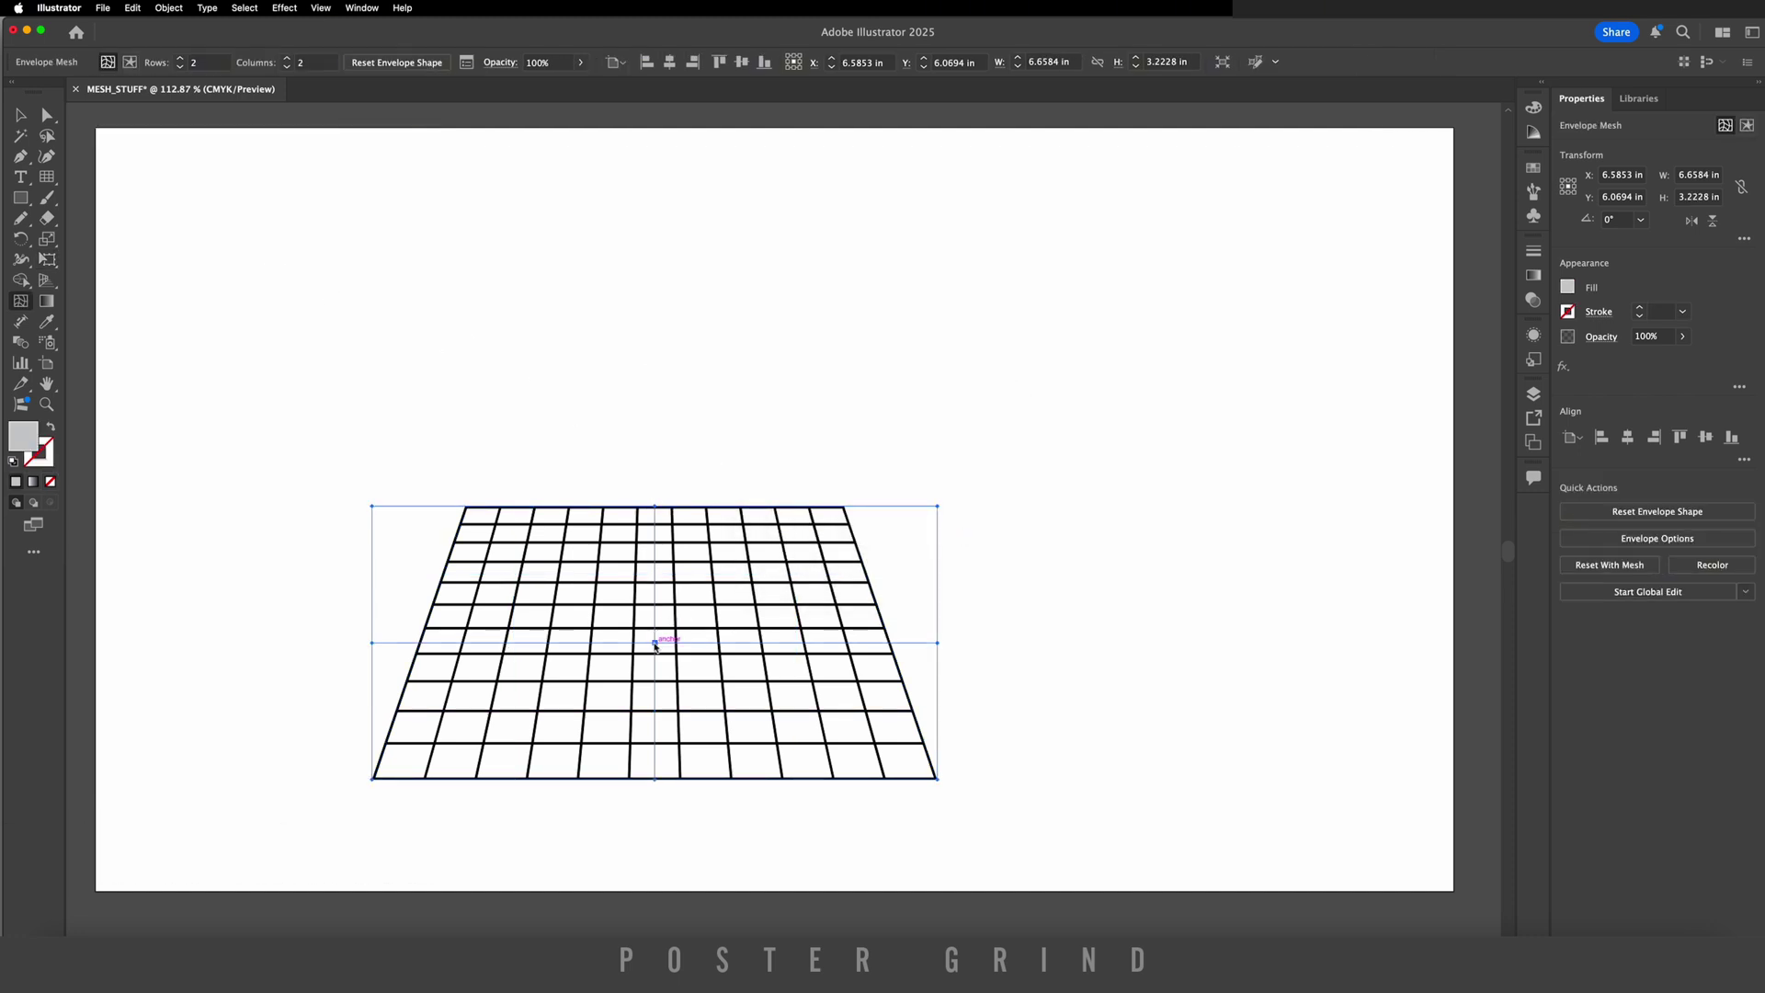
left_click_drag(656, 644, 654, 725)
key("v")
left_click_drag(1096, 601, 1103, 813)
left_click_drag(717, 896, 926, 149)
left_click_drag(826, 661, 824, 716)
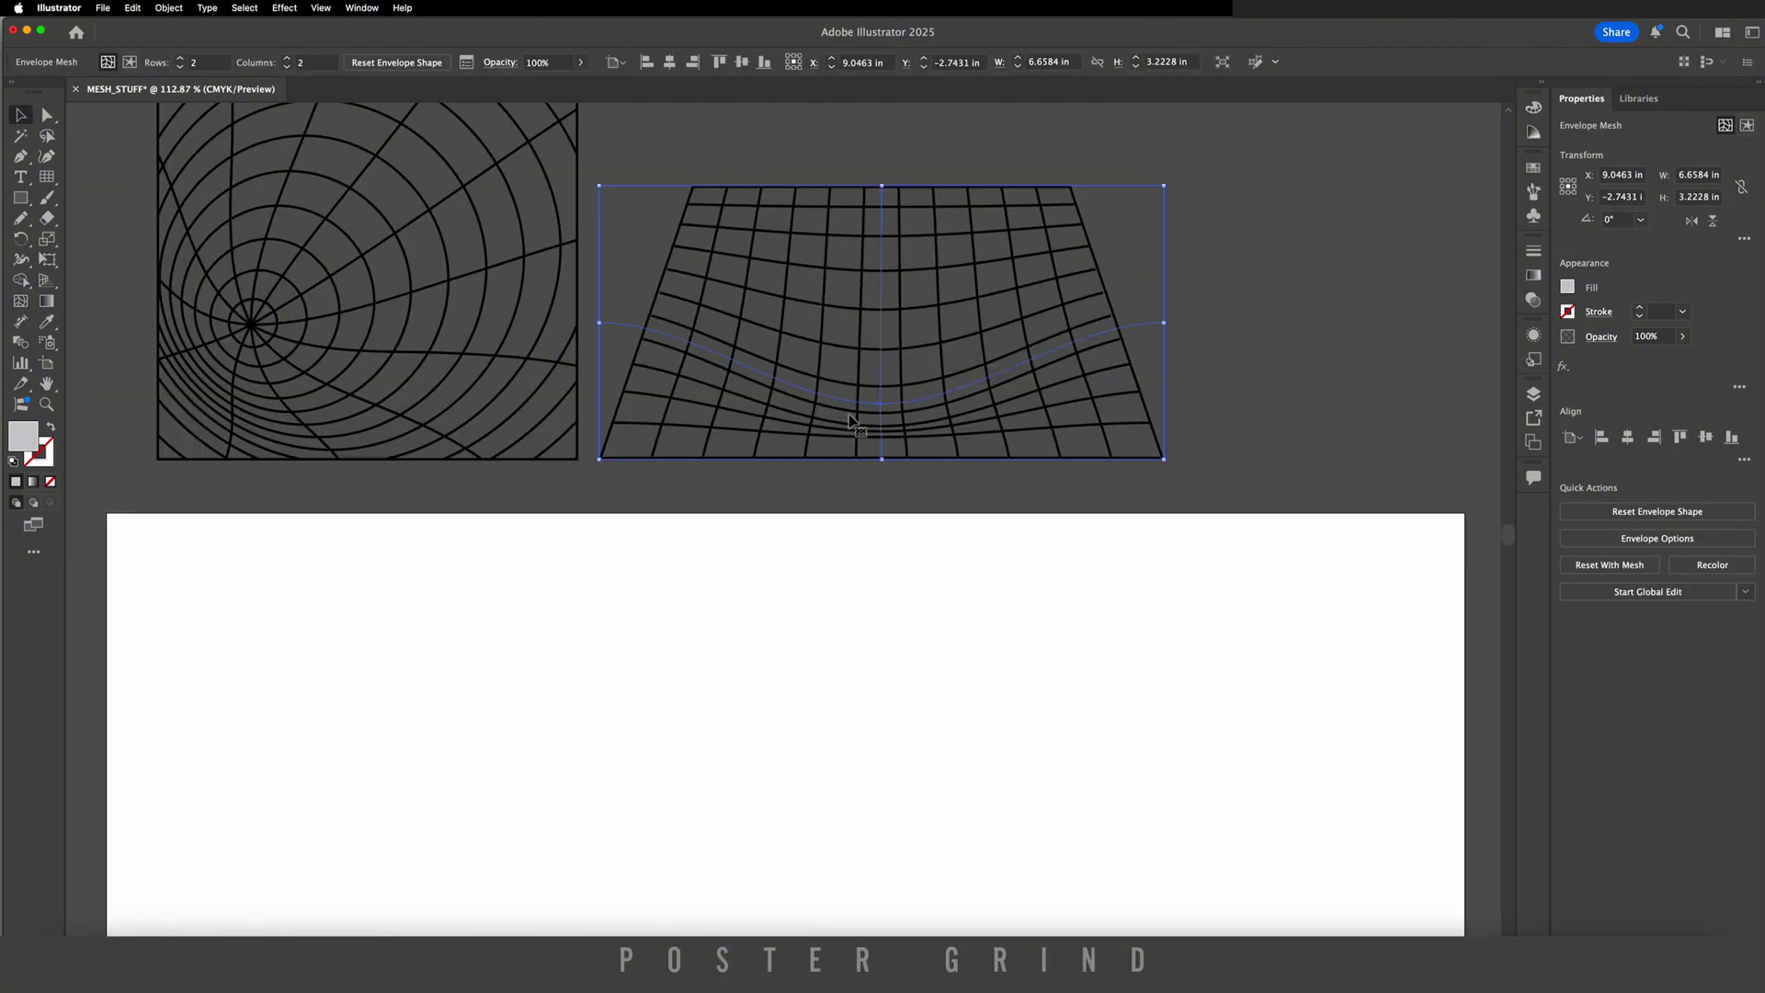
- Draw a square rectangular grid about 7.29 in wide with 18 horizontal and 18 vertical dividers on the empty artboard
scroll(809, 536, "down", 5)
left_click(781, 475)
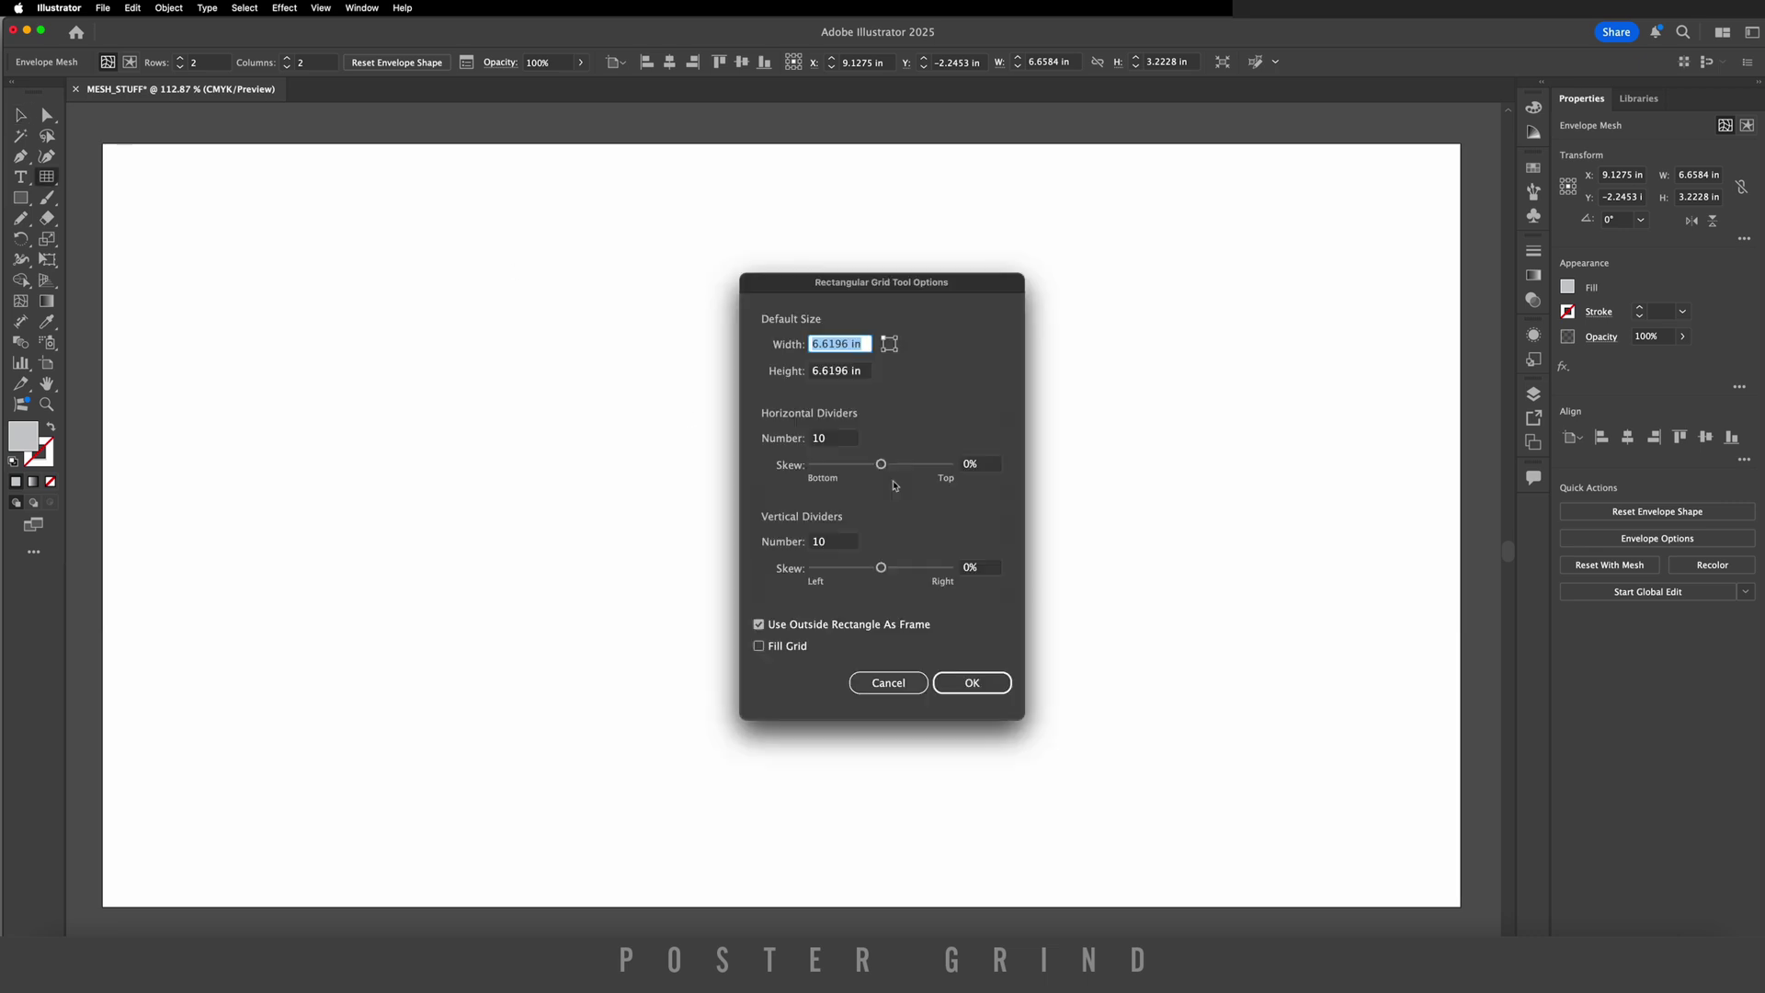
left_click_drag(832, 440, 787, 439)
type("18")
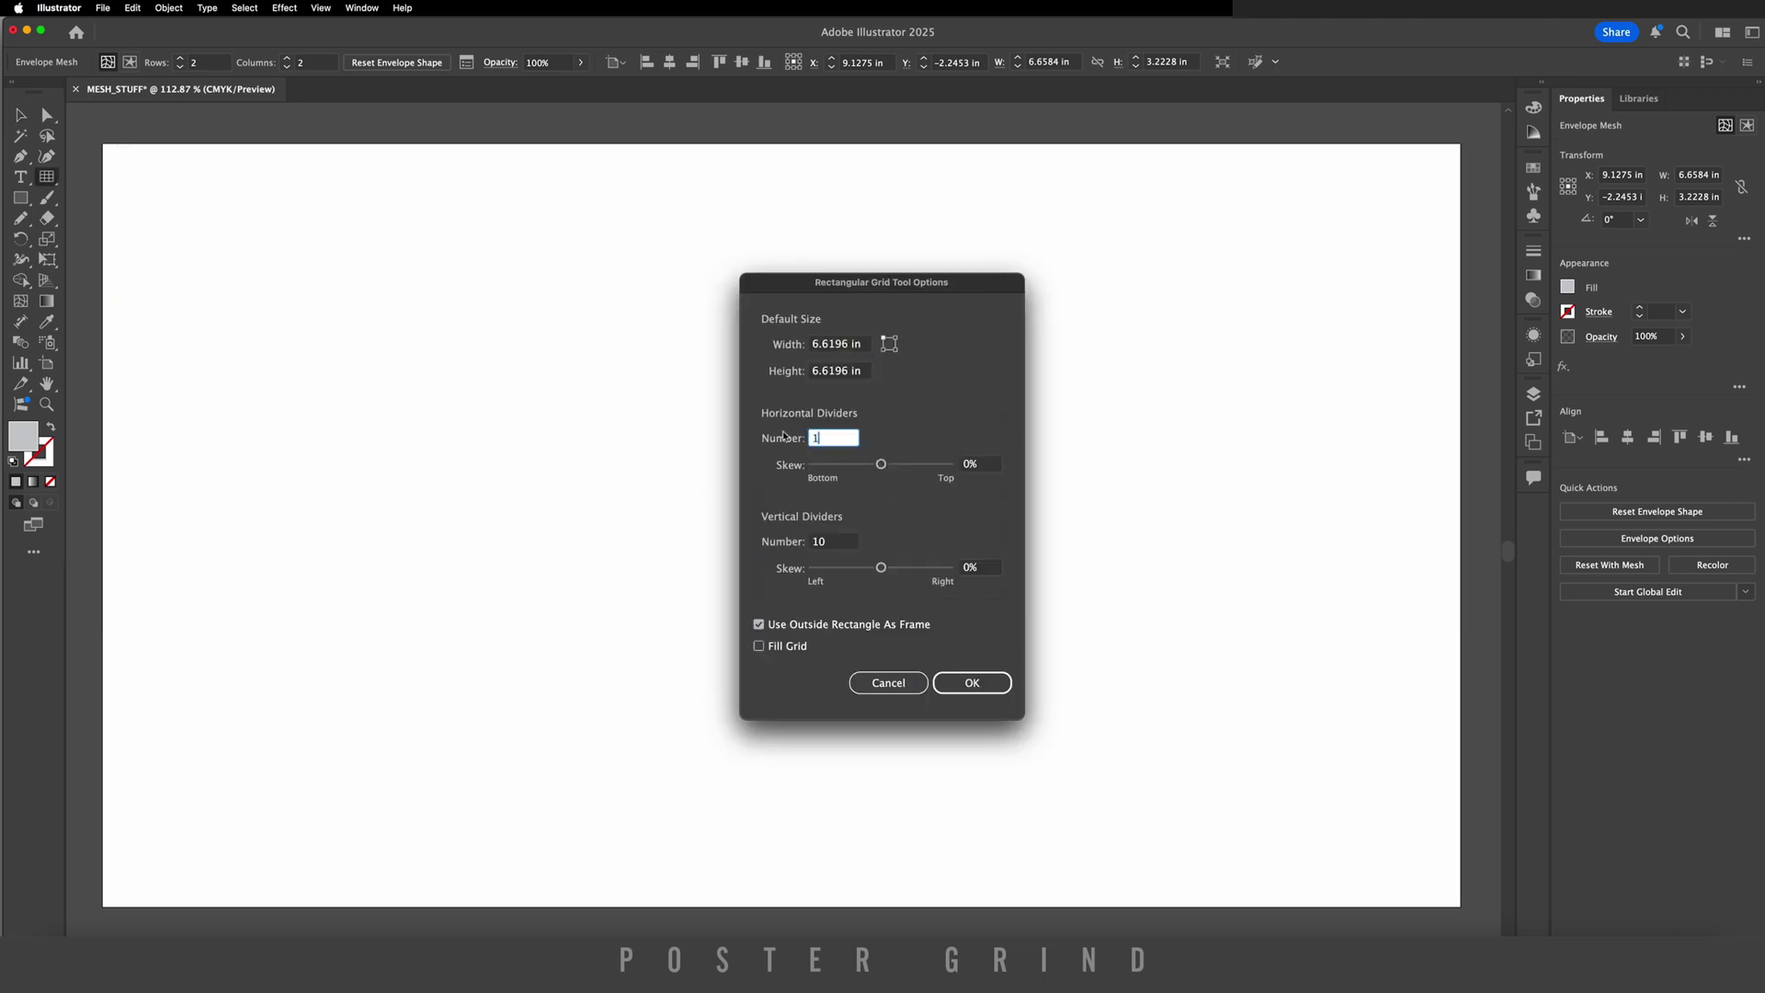
left_click_drag(831, 541, 800, 543)
key("Escape")
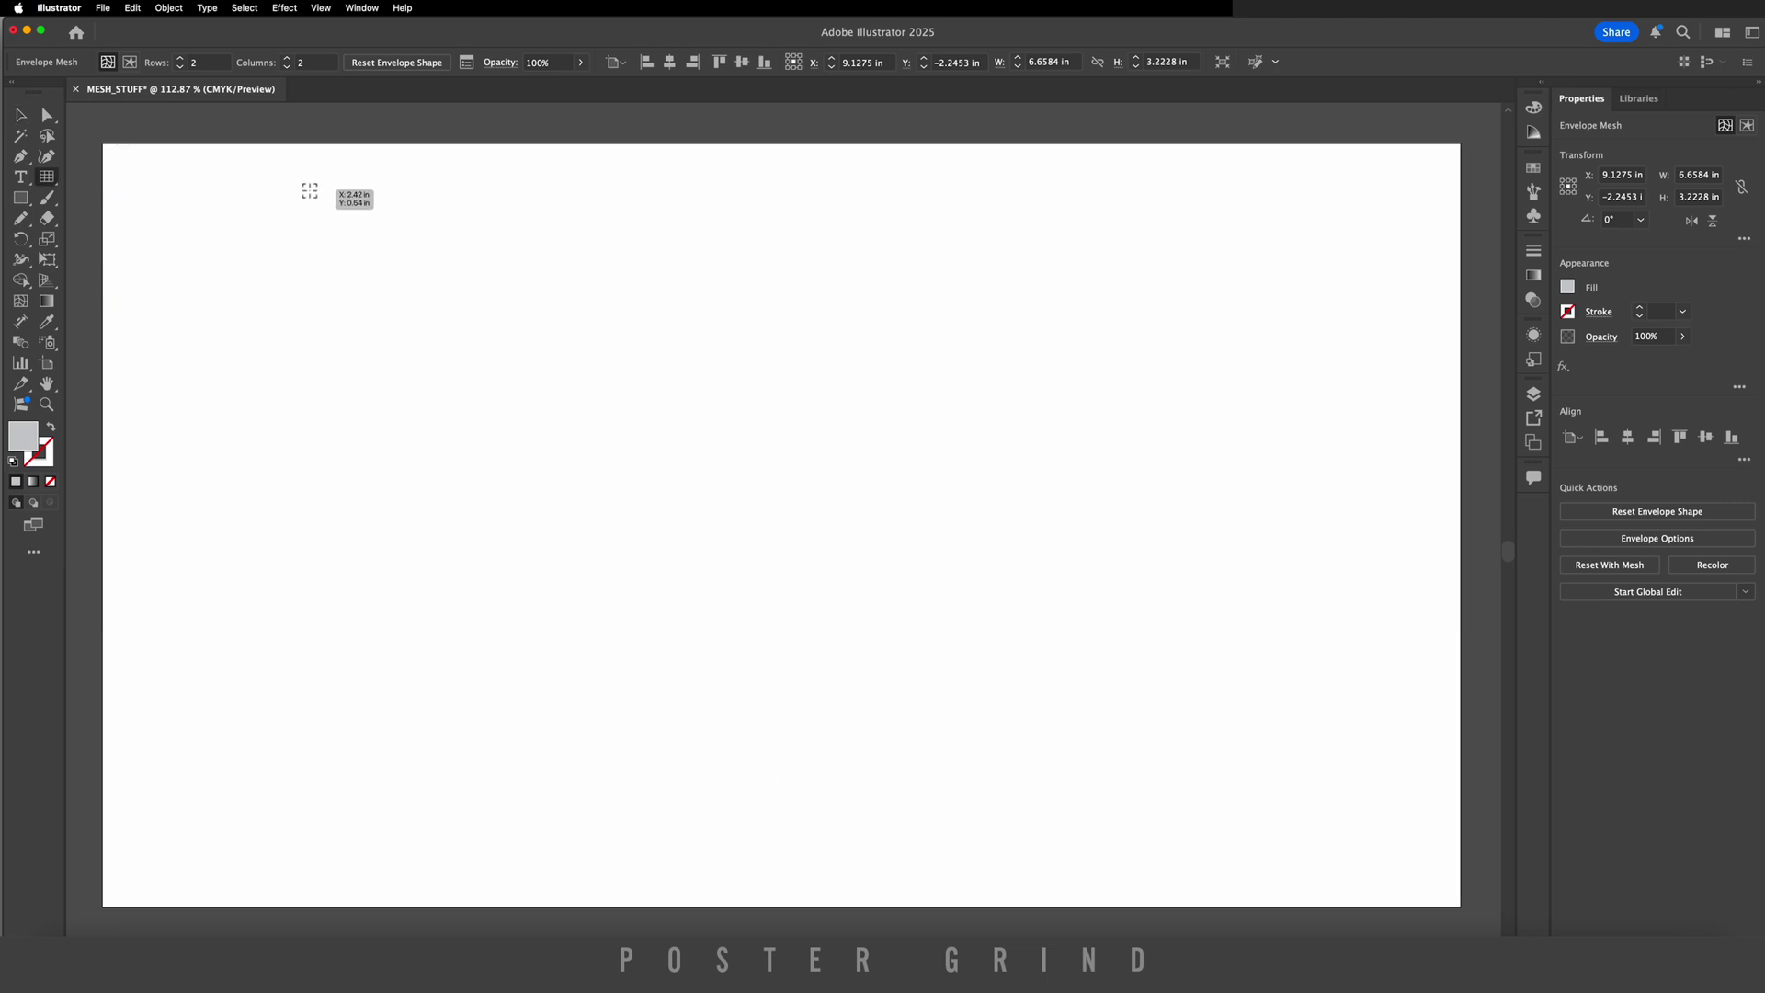
left_click_drag(310, 191, 928, 551)
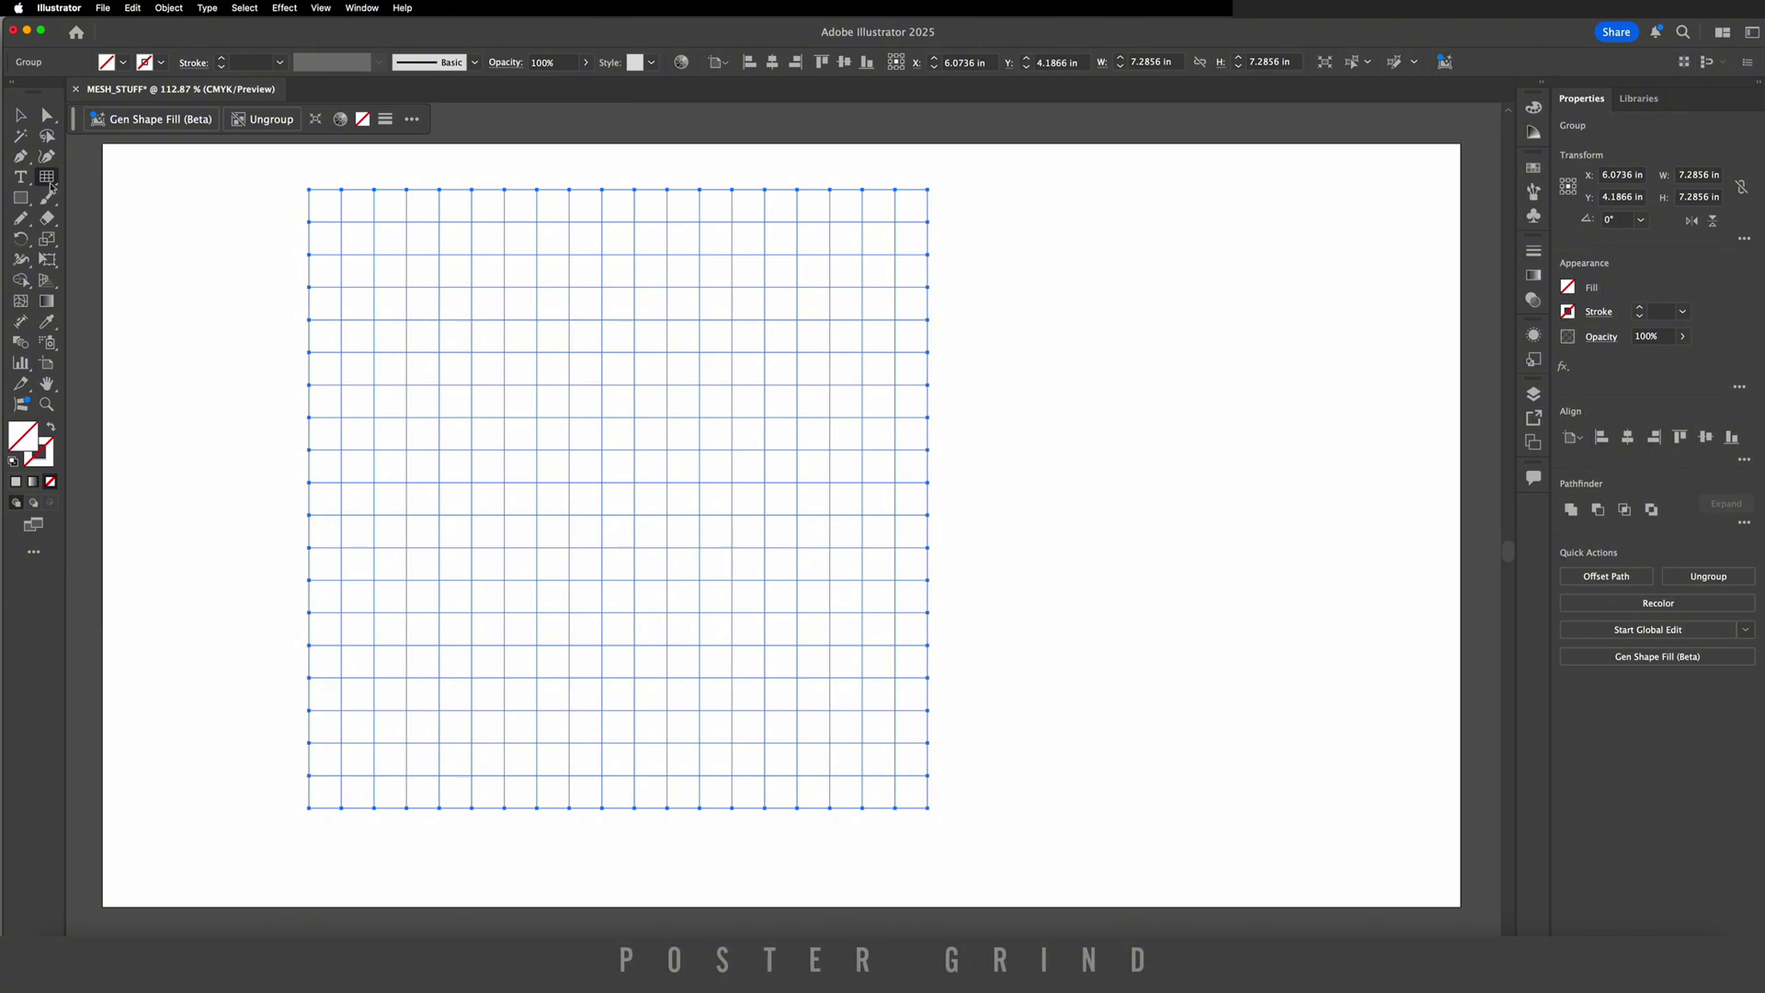
- Give the dense grid a black 2 pt stroke
left_click(161, 61)
left_click(47, 126)
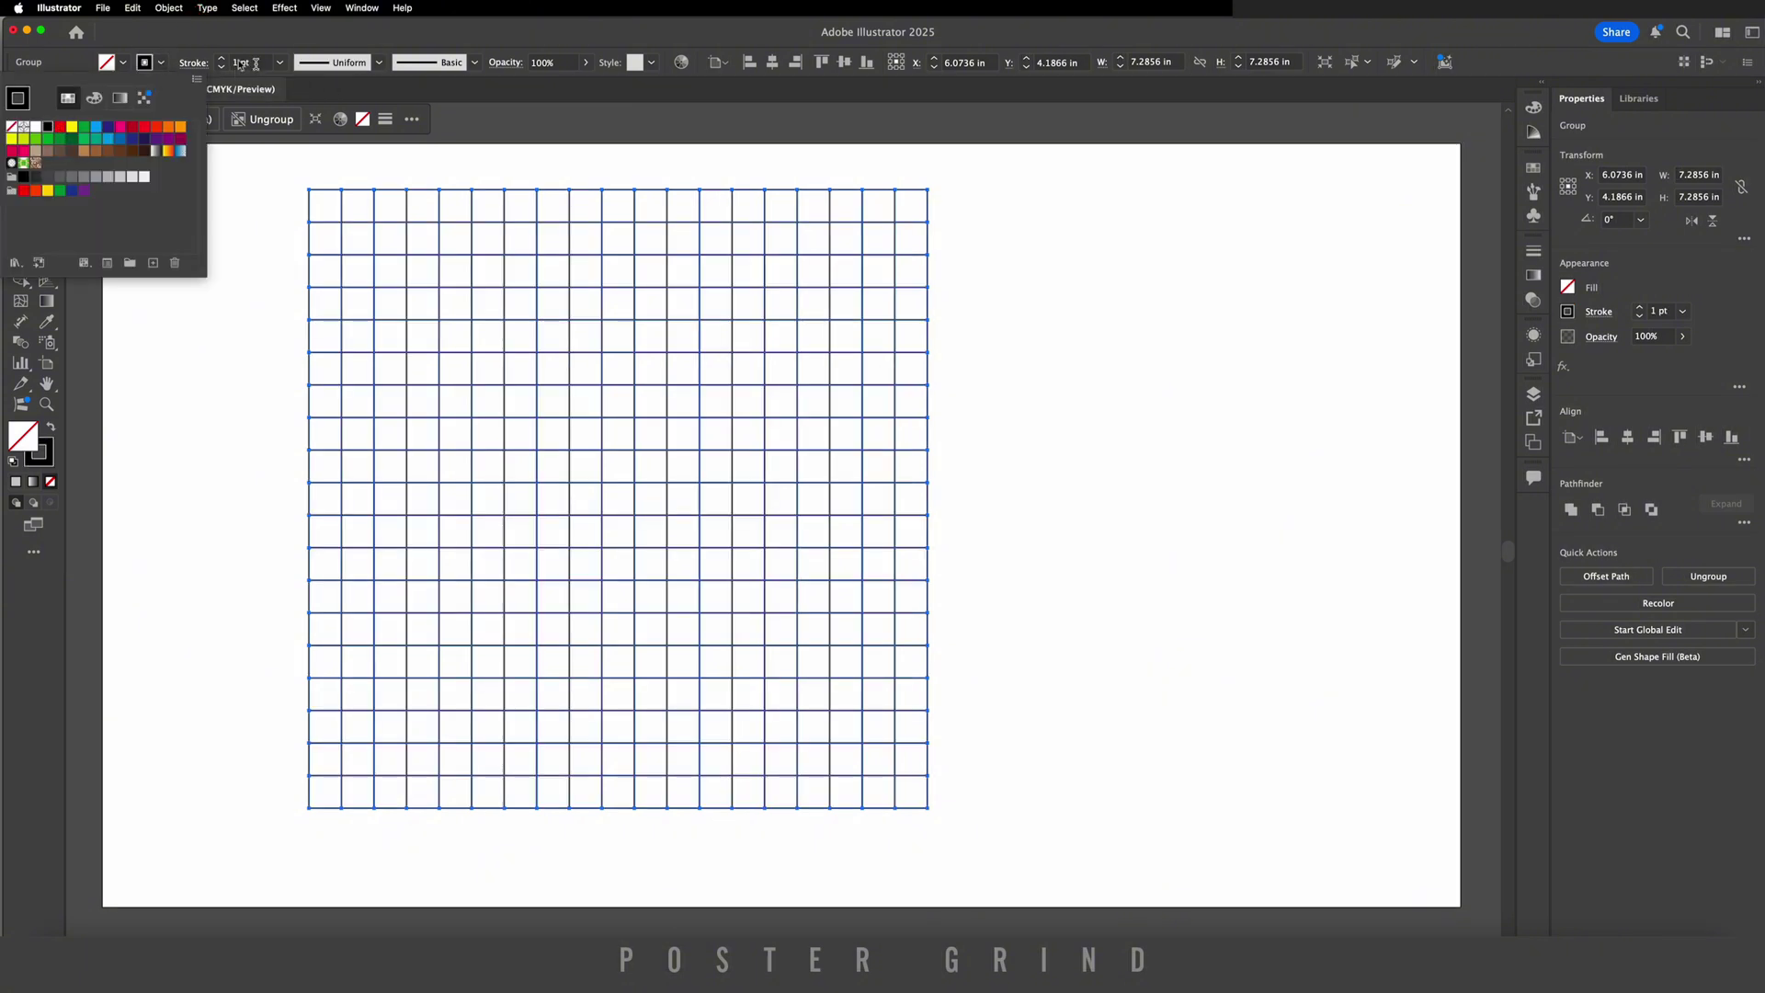
left_click(237, 61)
key("Up")
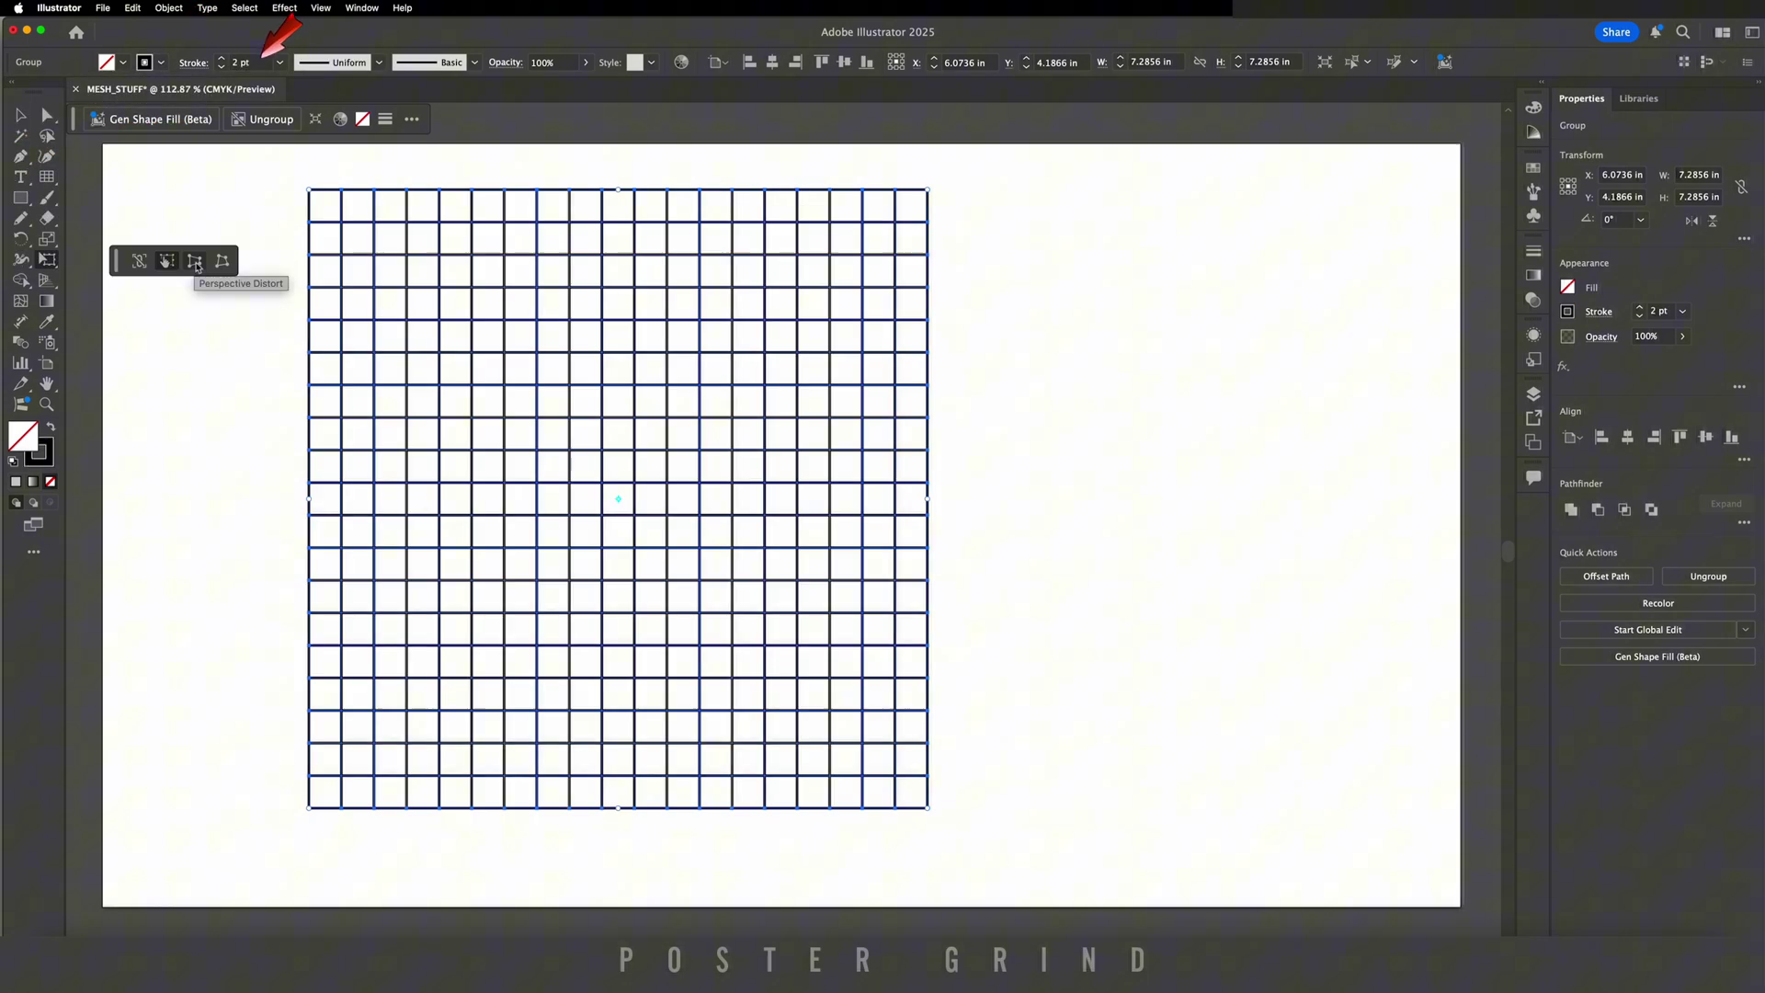
- Distort the dense grid in perspective with a narrower top edge, and flatten it to about 3.64 in tall
left_click(195, 262)
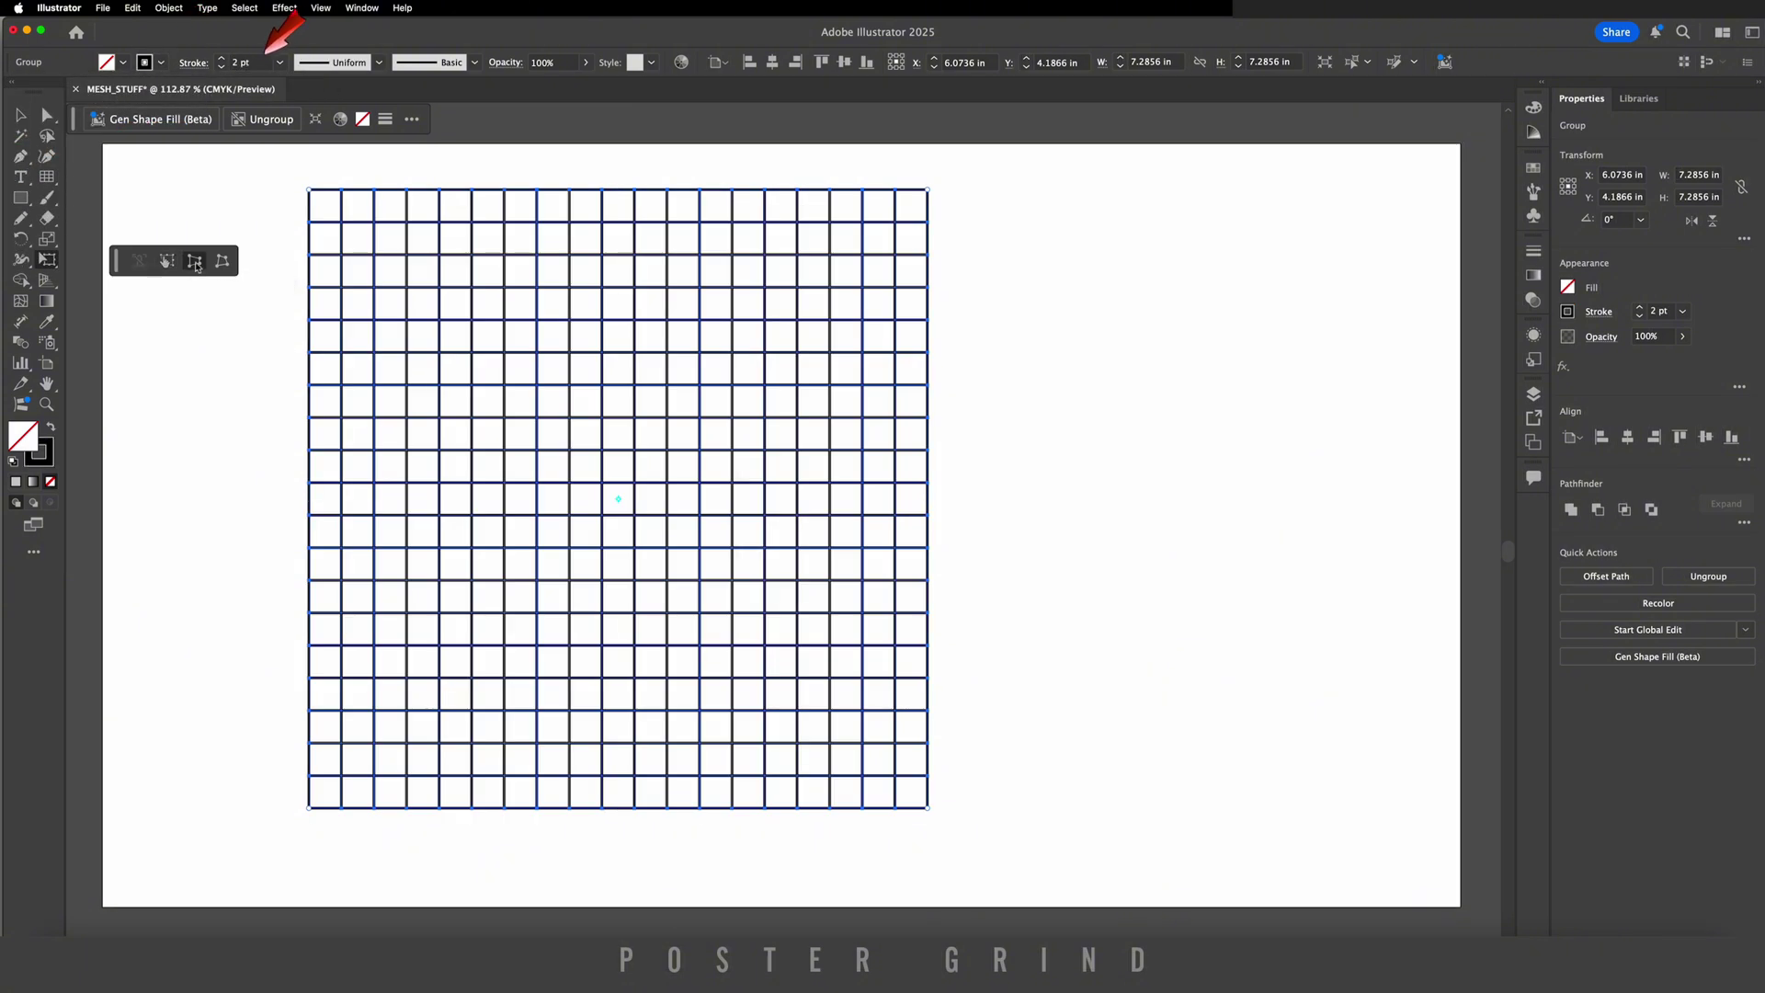
left_click_drag(932, 186, 691, 190)
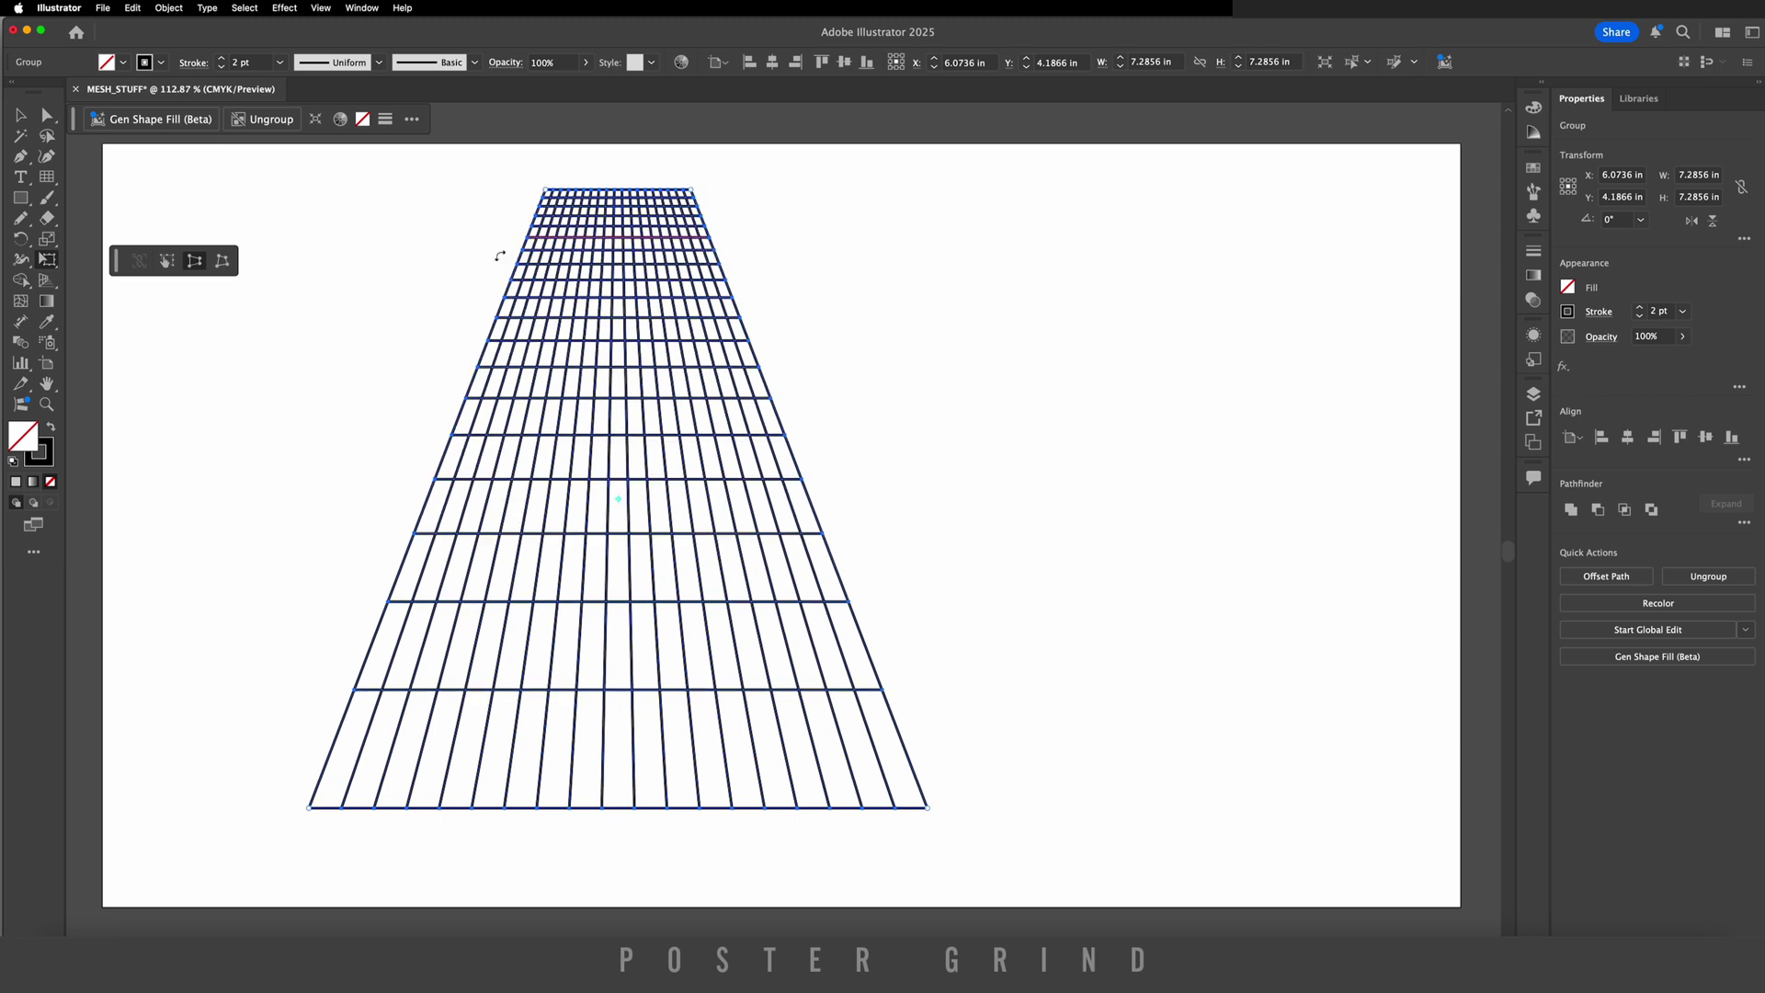
key("super+z")
- Apply an envelope distort mesh with 4 rows and 4 columns to the dense perspective grid
left_click(169, 8)
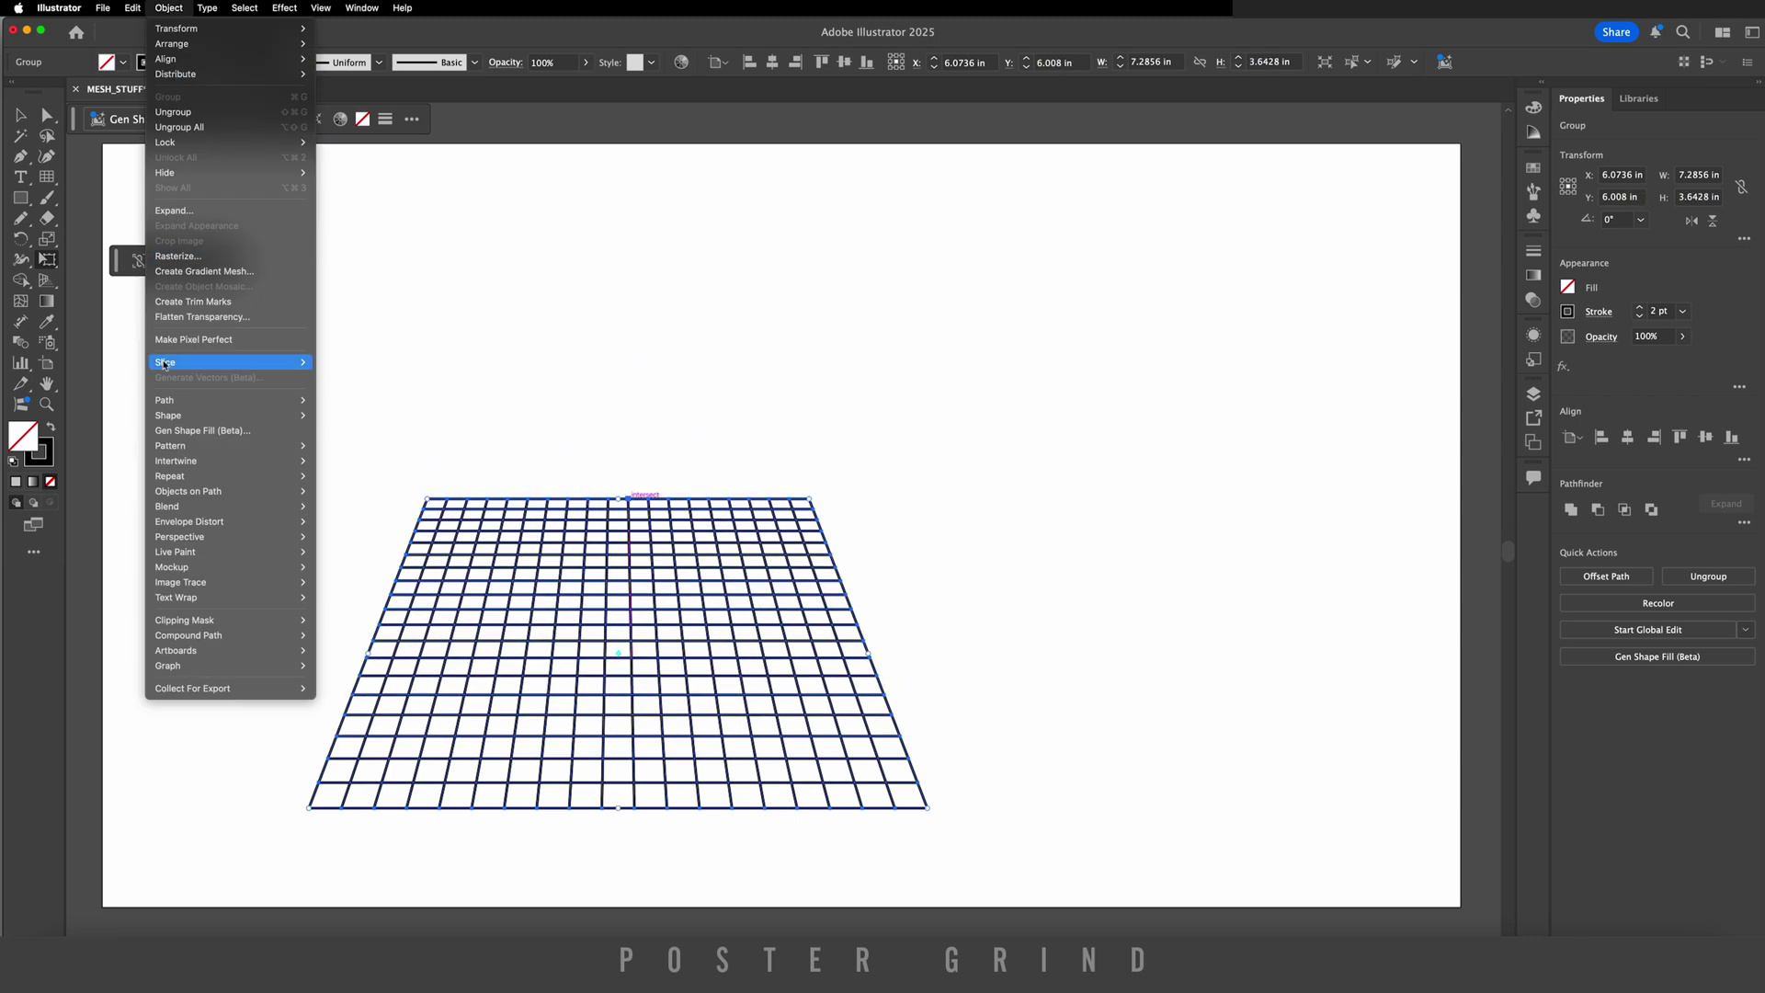
mouse_move(189, 522)
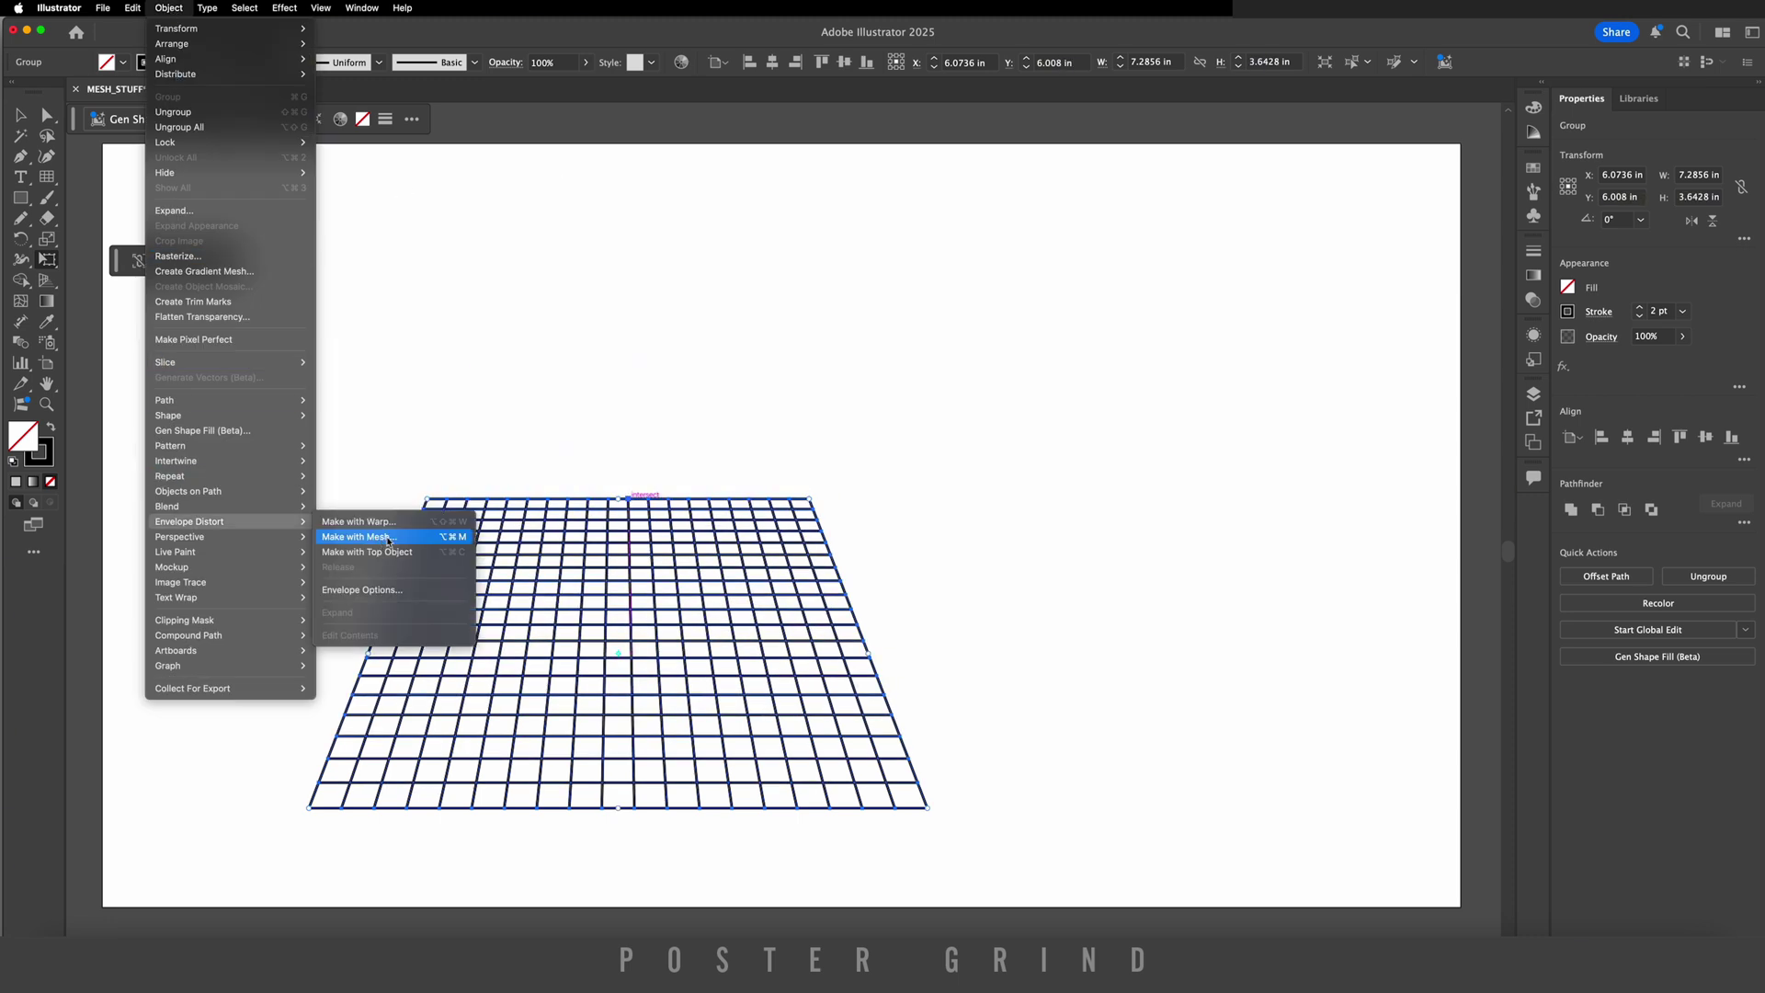
left_click(388, 538)
type("4")
key("Tab")
type("4")
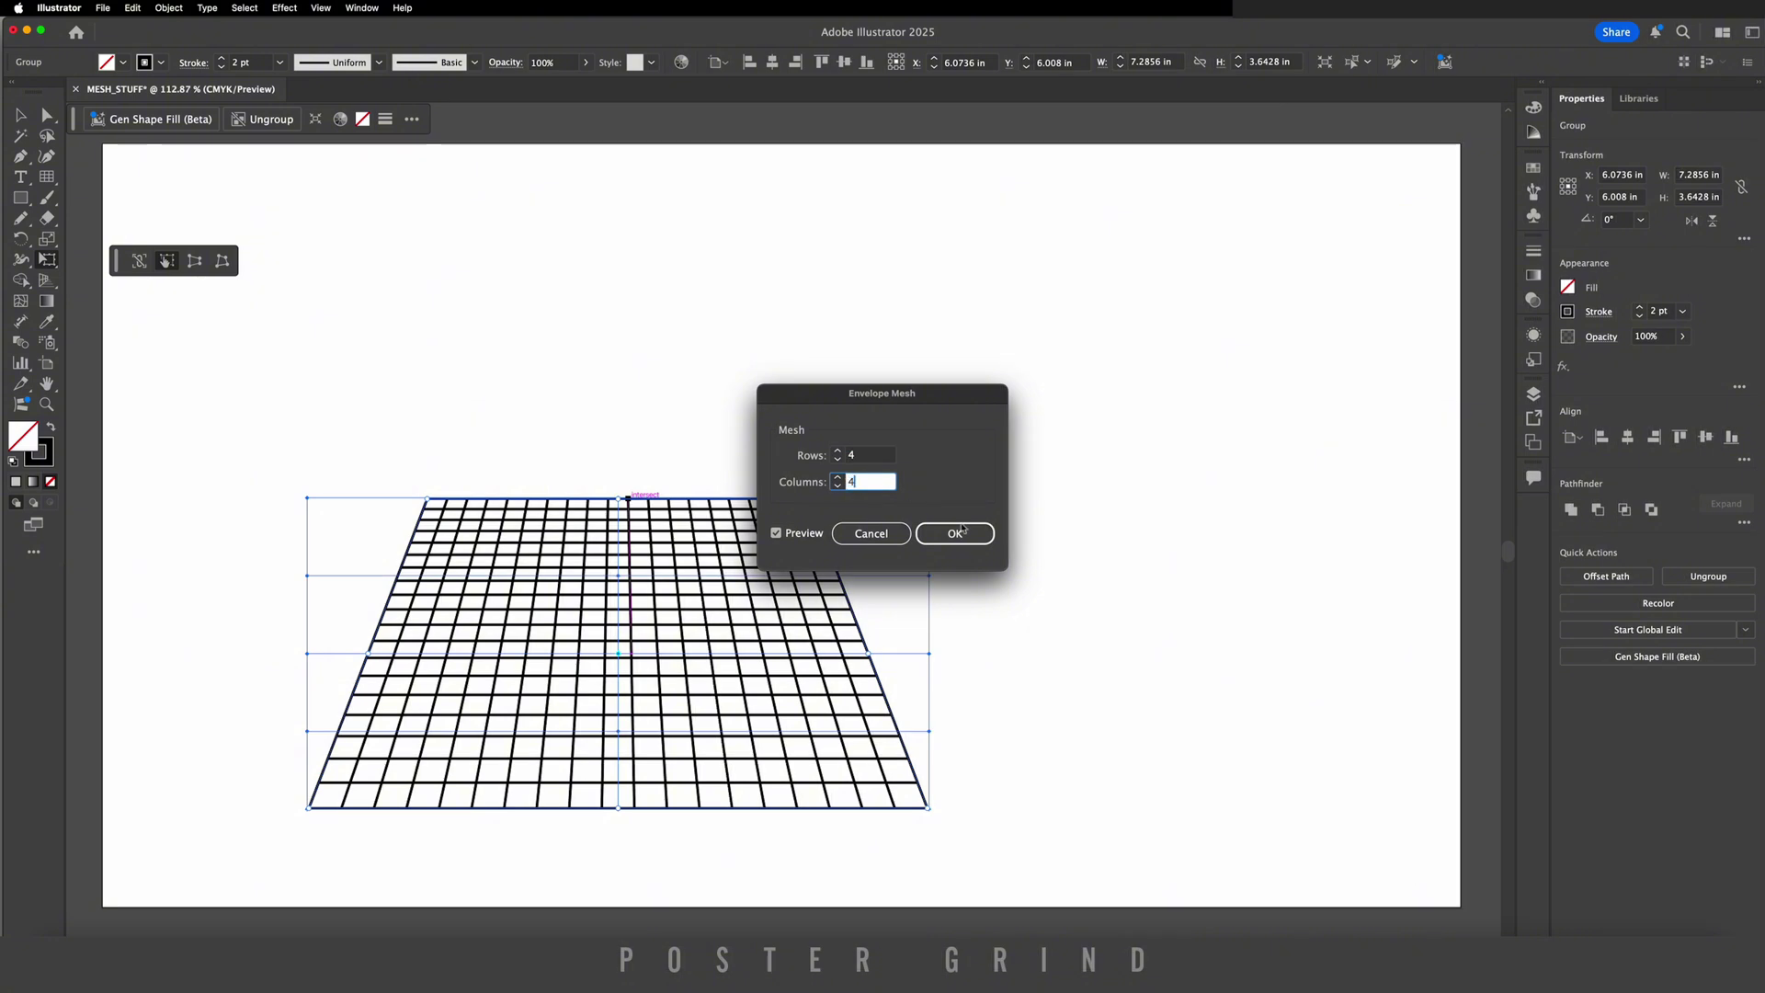
key("Return")
- Pull several interior mesh points to warp the dense grid, and move it off the artboard
key("u")
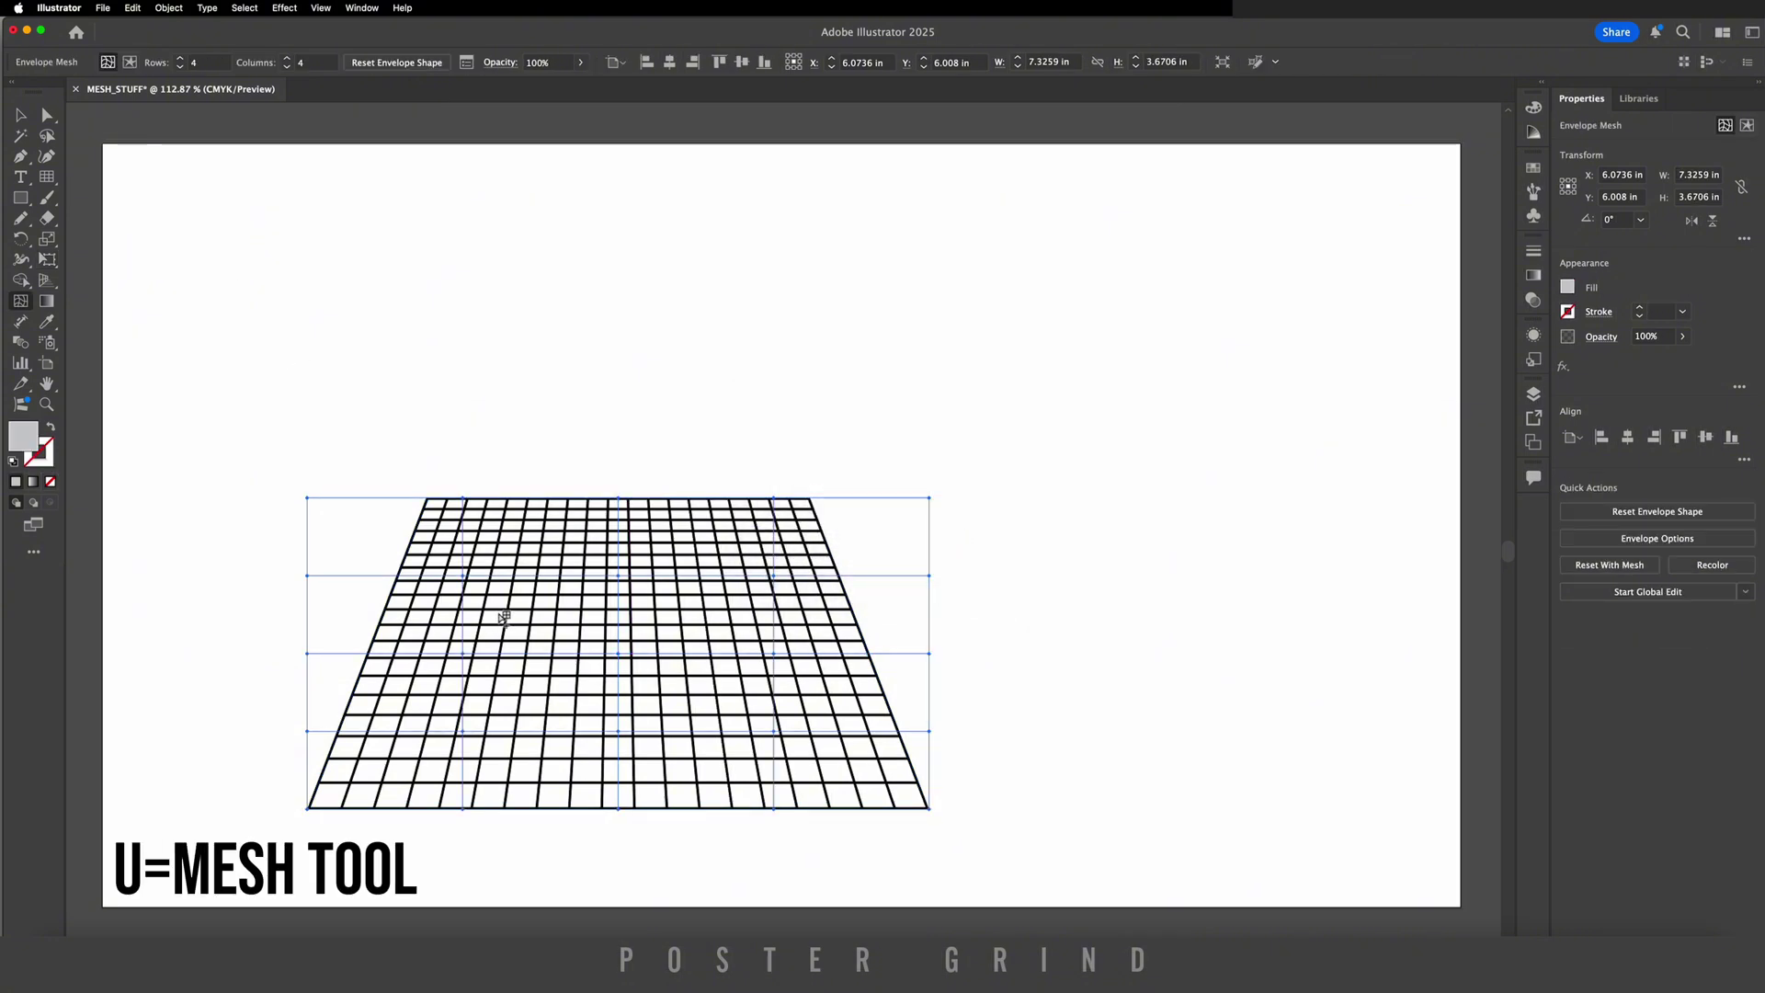
left_click_drag(463, 575, 462, 599)
left_click_drag(773, 575, 771, 600)
left_click_drag(617, 731, 896, 426)
key("v")
left_click_drag(1297, 788, 1290, 806)
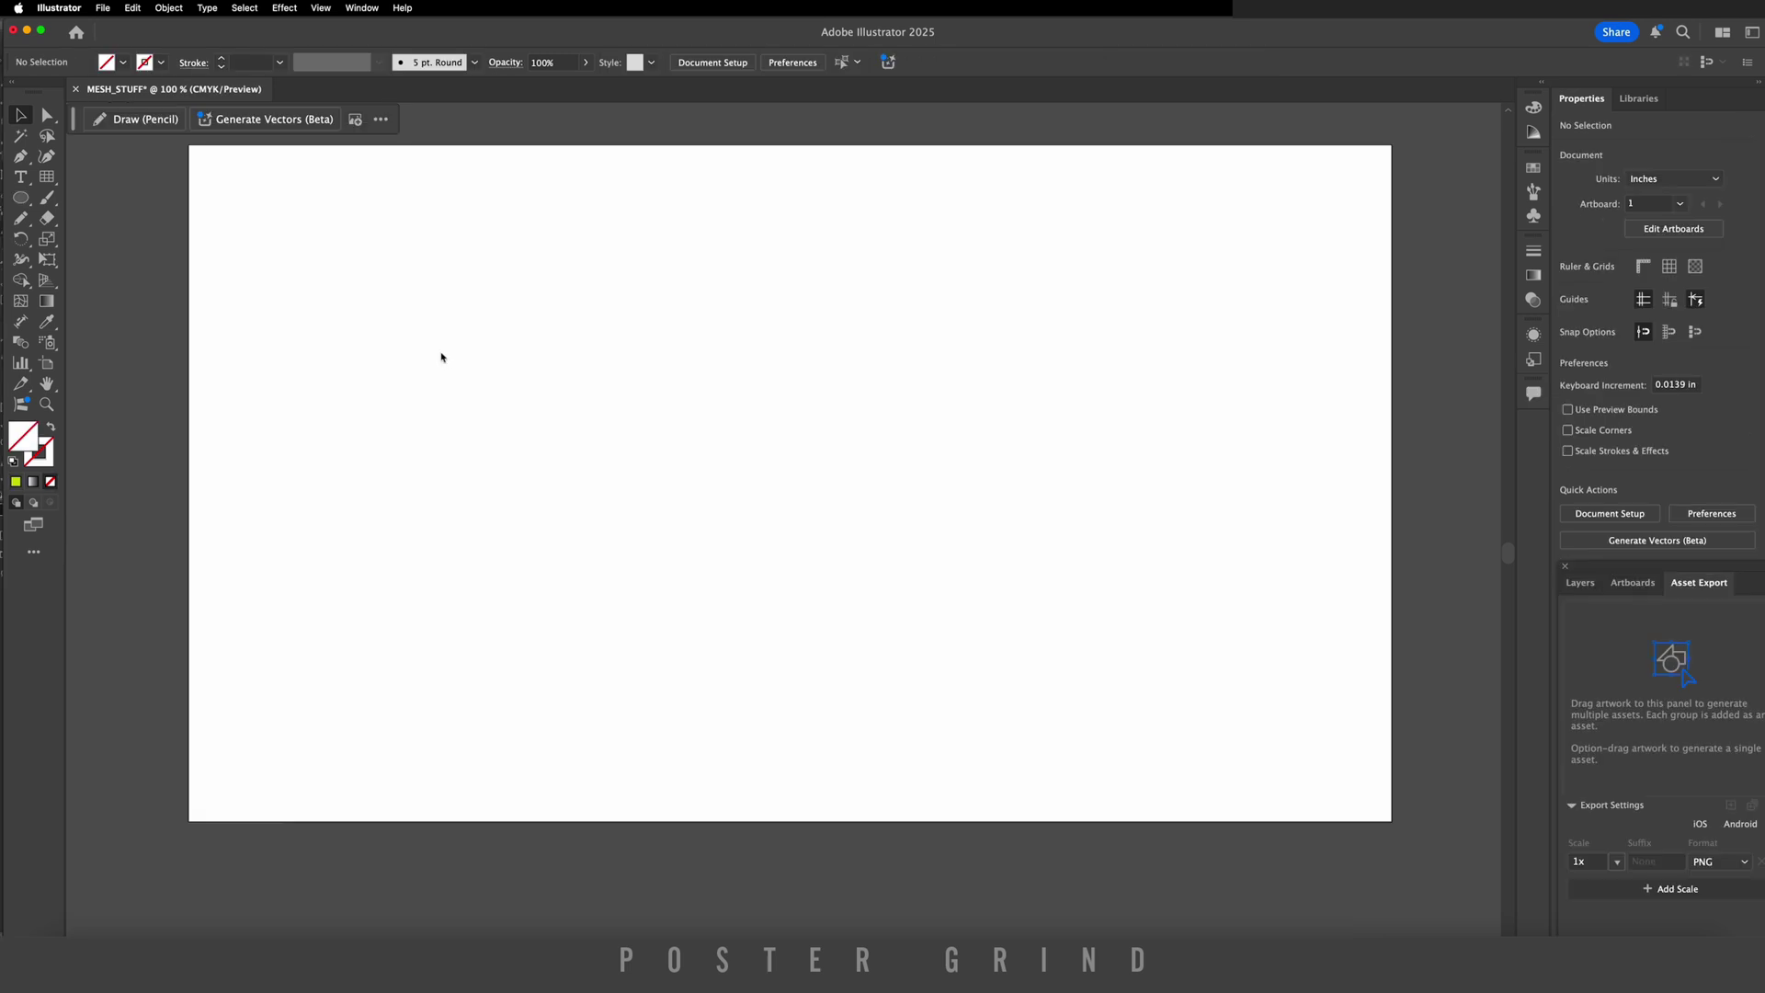
- Draw a circle about 6.67 in wide in the middle of the artboard and fill it lime green
mouse_move(21, 196)
left_mouse_down()
mouse_move(92, 217)
mouse_move(107, 243)
left_mouse_up()
left_click_drag(490, 245, 993, 654)
left_click(122, 62)
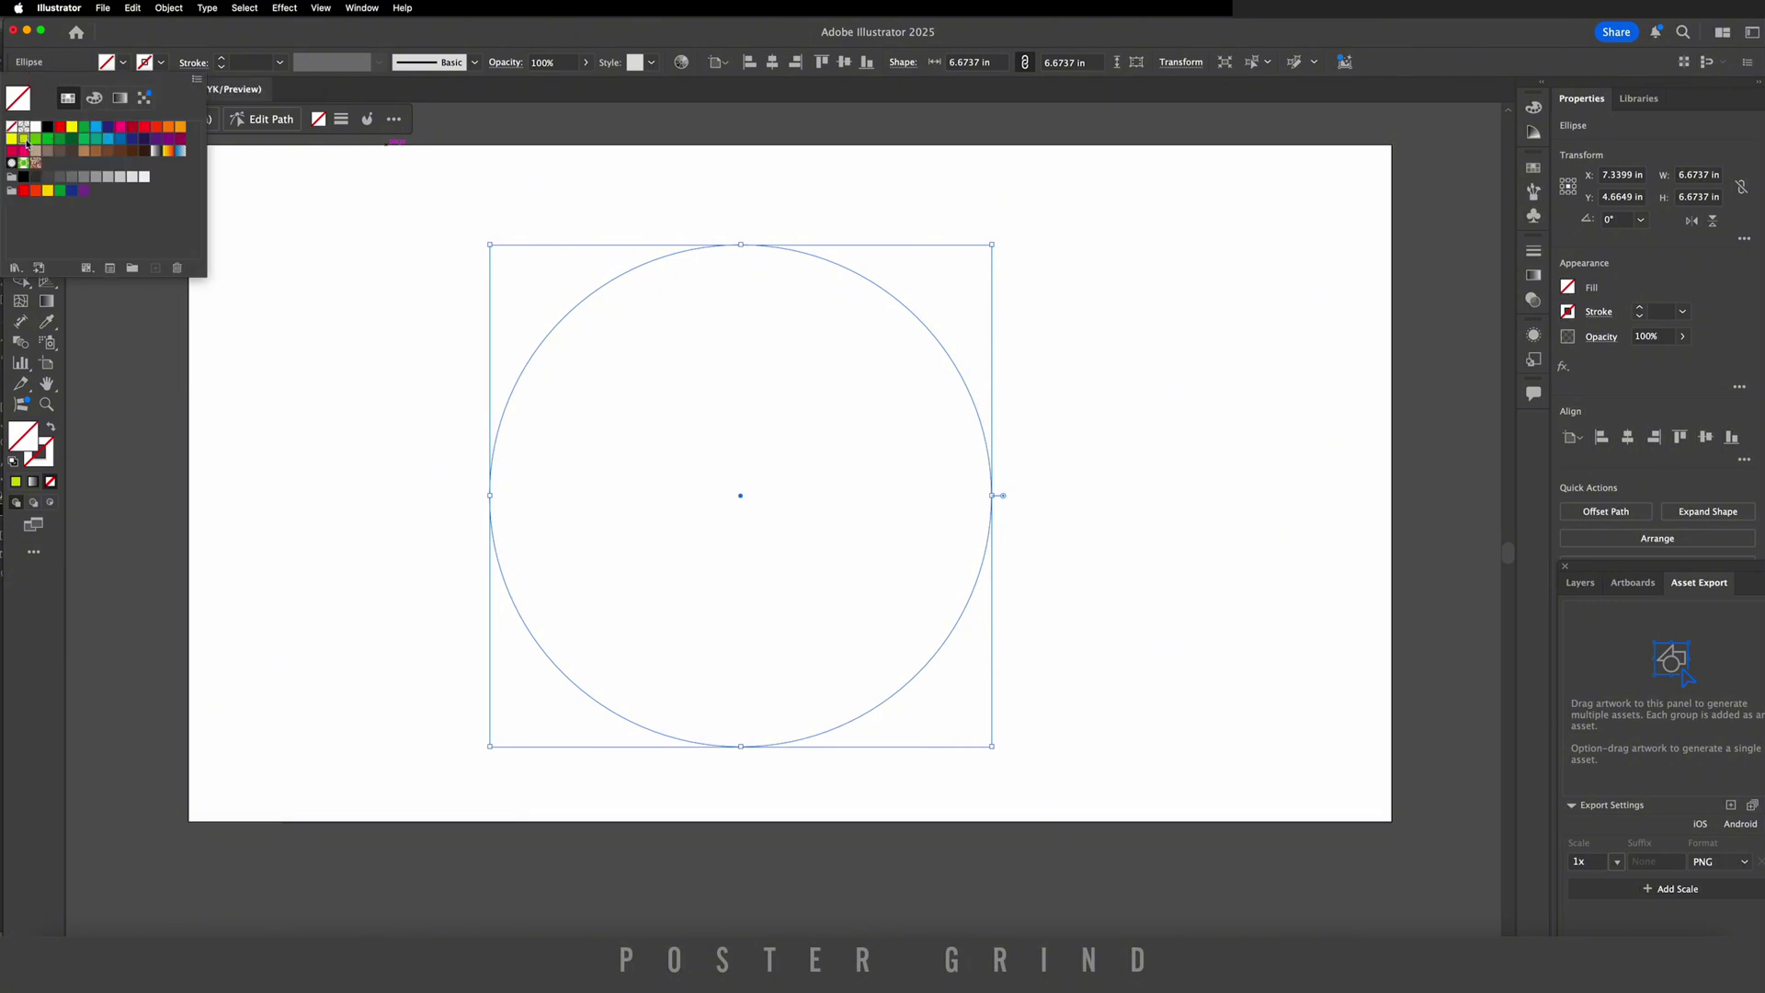
left_click(23, 139)
- Apply the classic 3D Revolve effect to the circle with a Wireframe surface and custom rotation of -58°, -60° and 29°
left_click(285, 8)
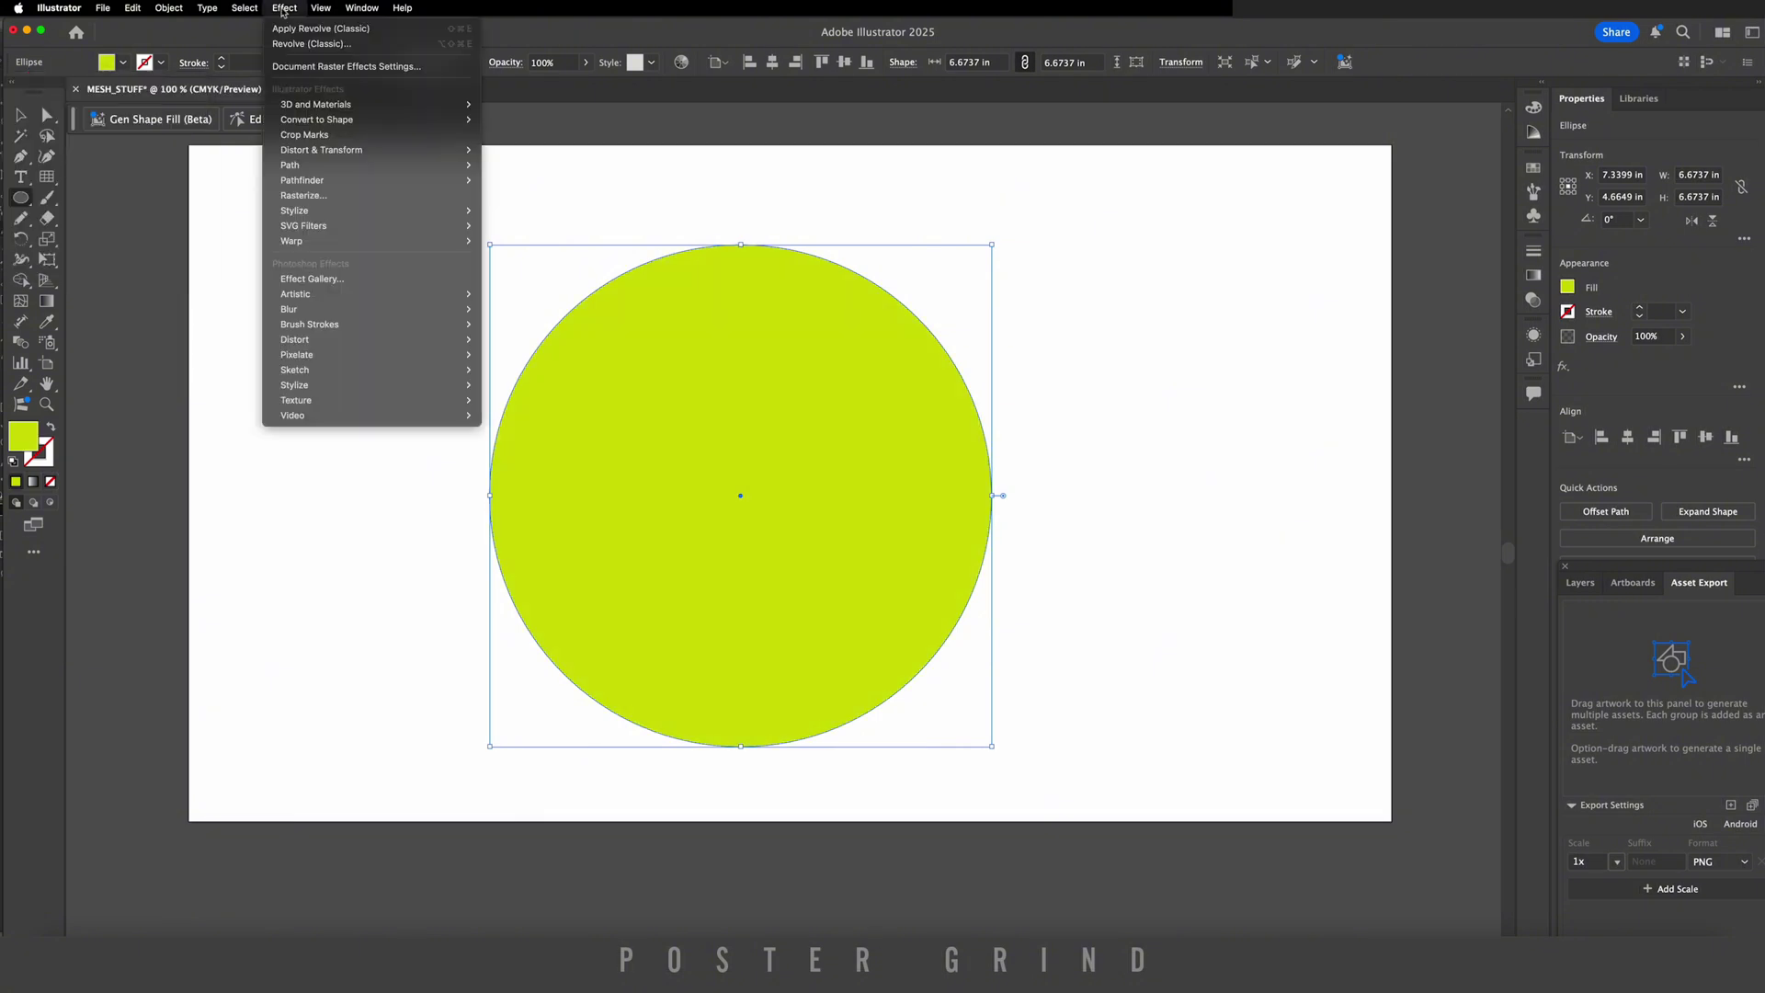
mouse_move(340, 105)
mouse_move(511, 186)
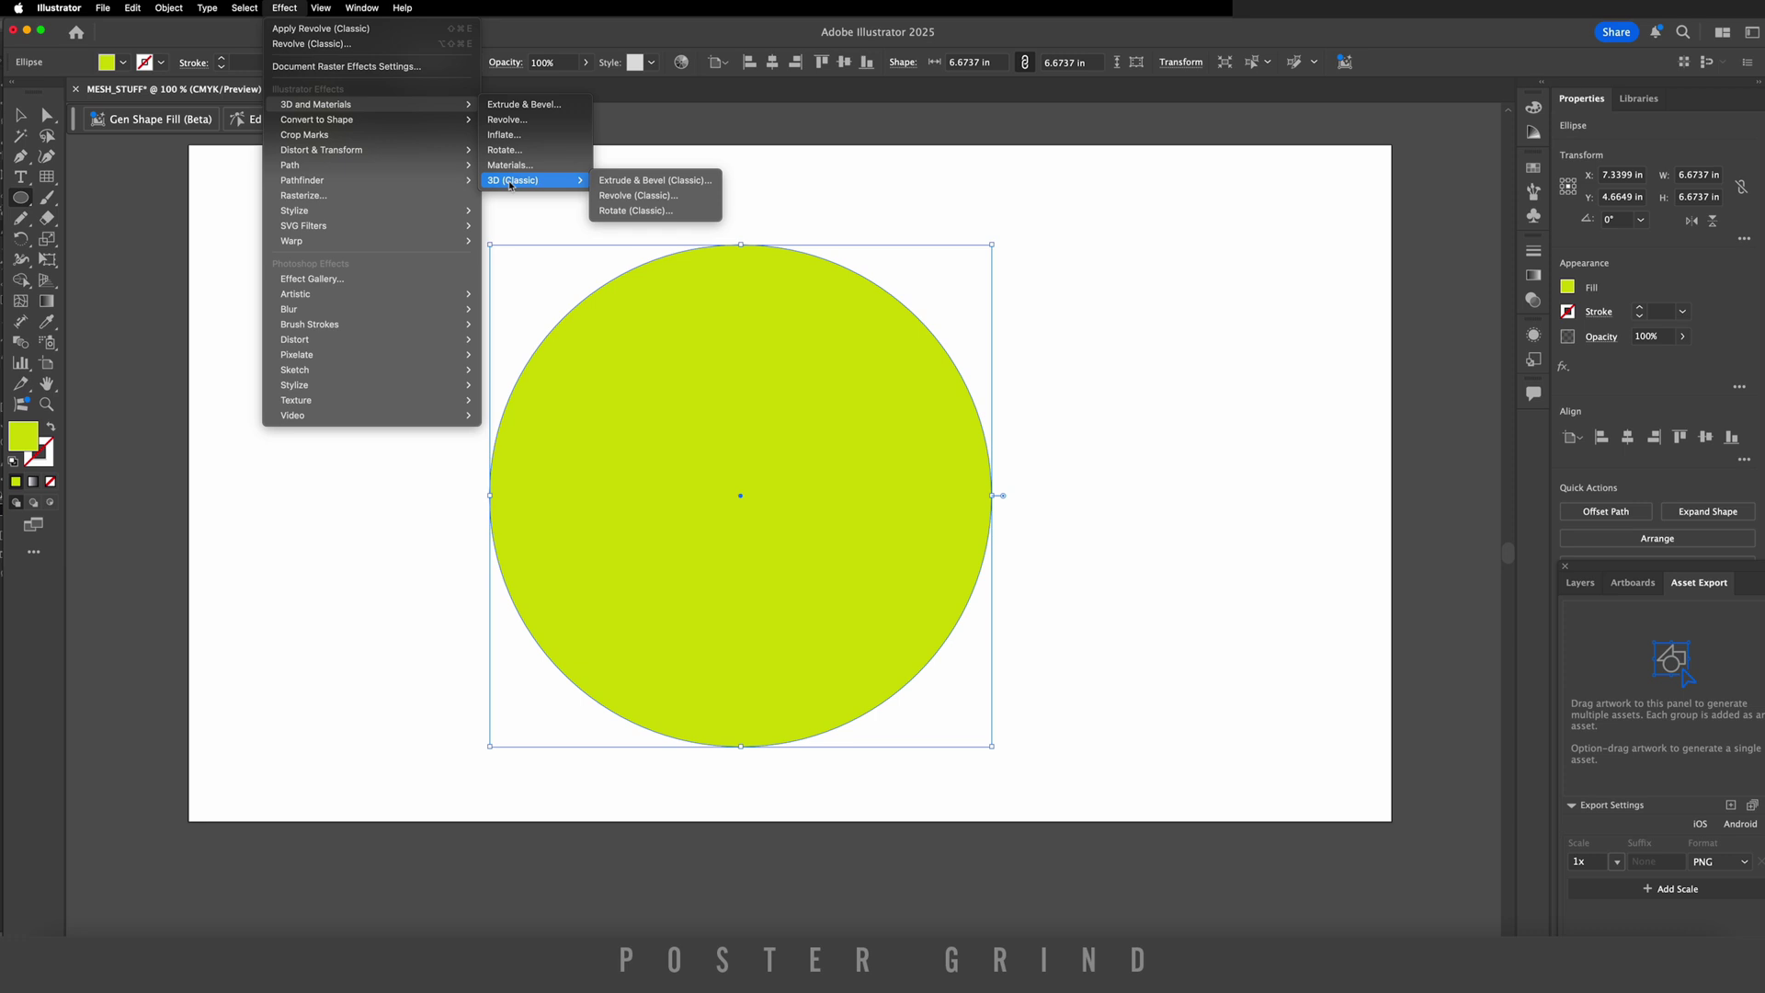
left_click(636, 195)
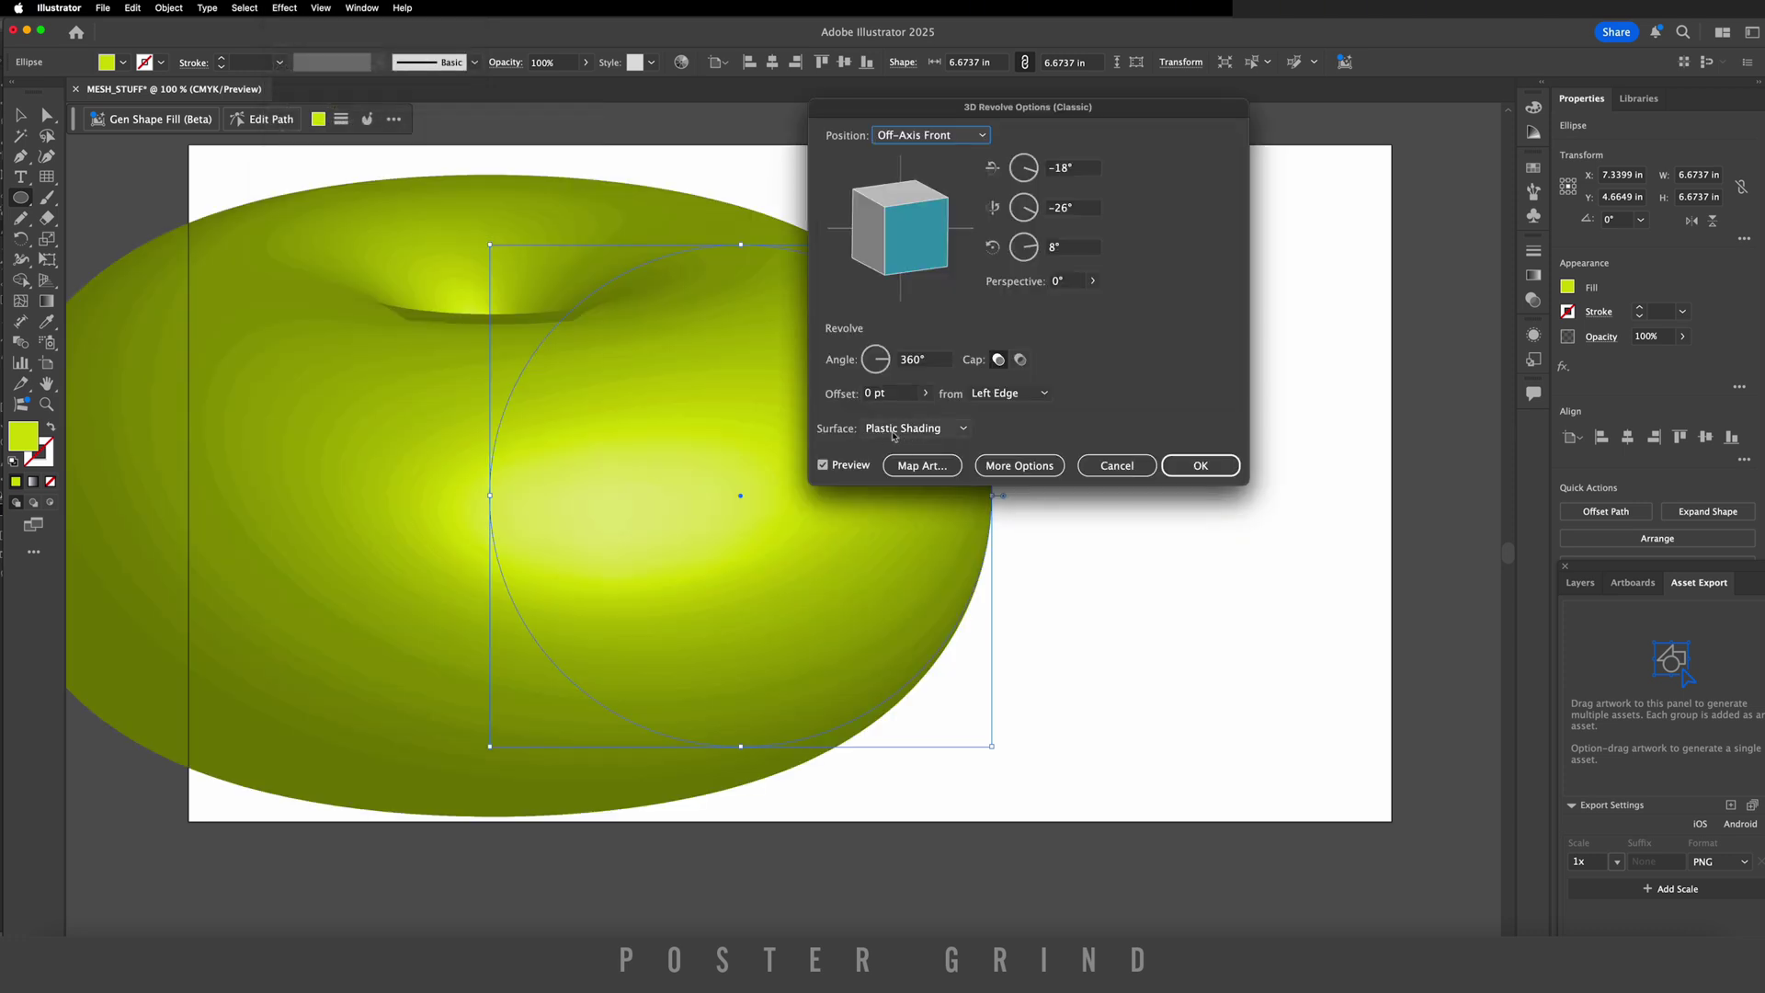
left_click(894, 431)
left_click(895, 449)
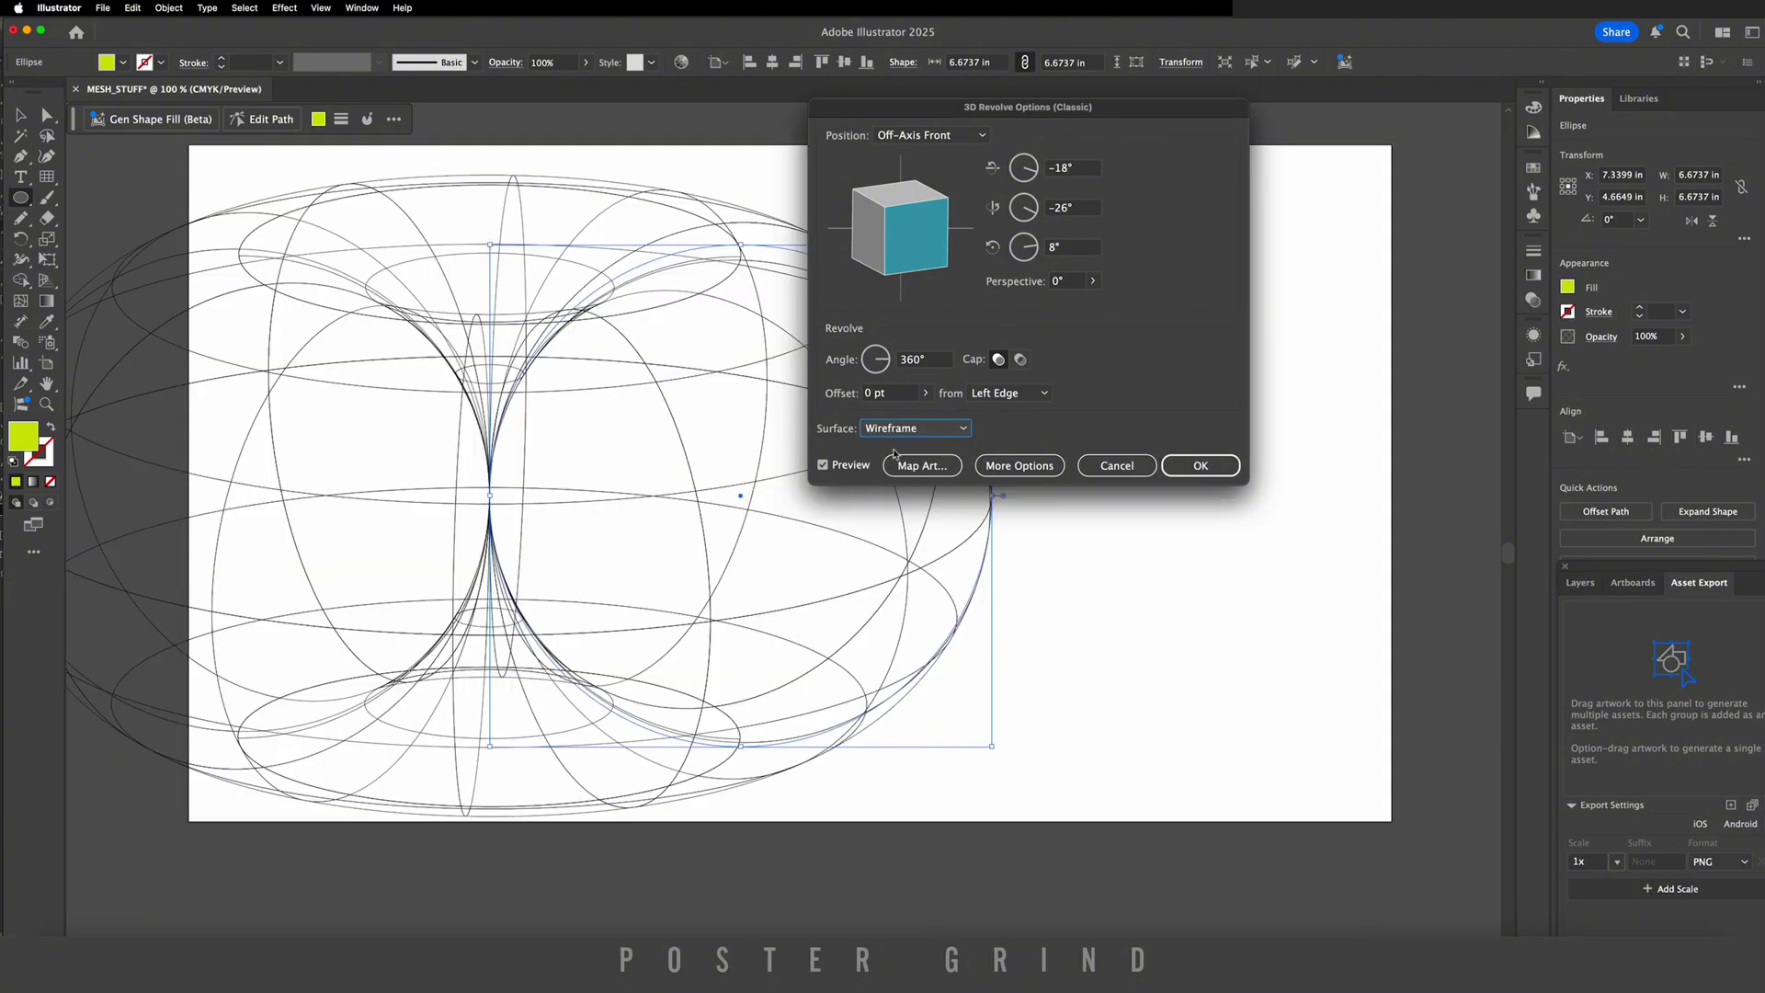
mouse_move(908, 230)
left_mouse_down()
mouse_move(918, 213)
mouse_move(927, 236)
left_mouse_up()
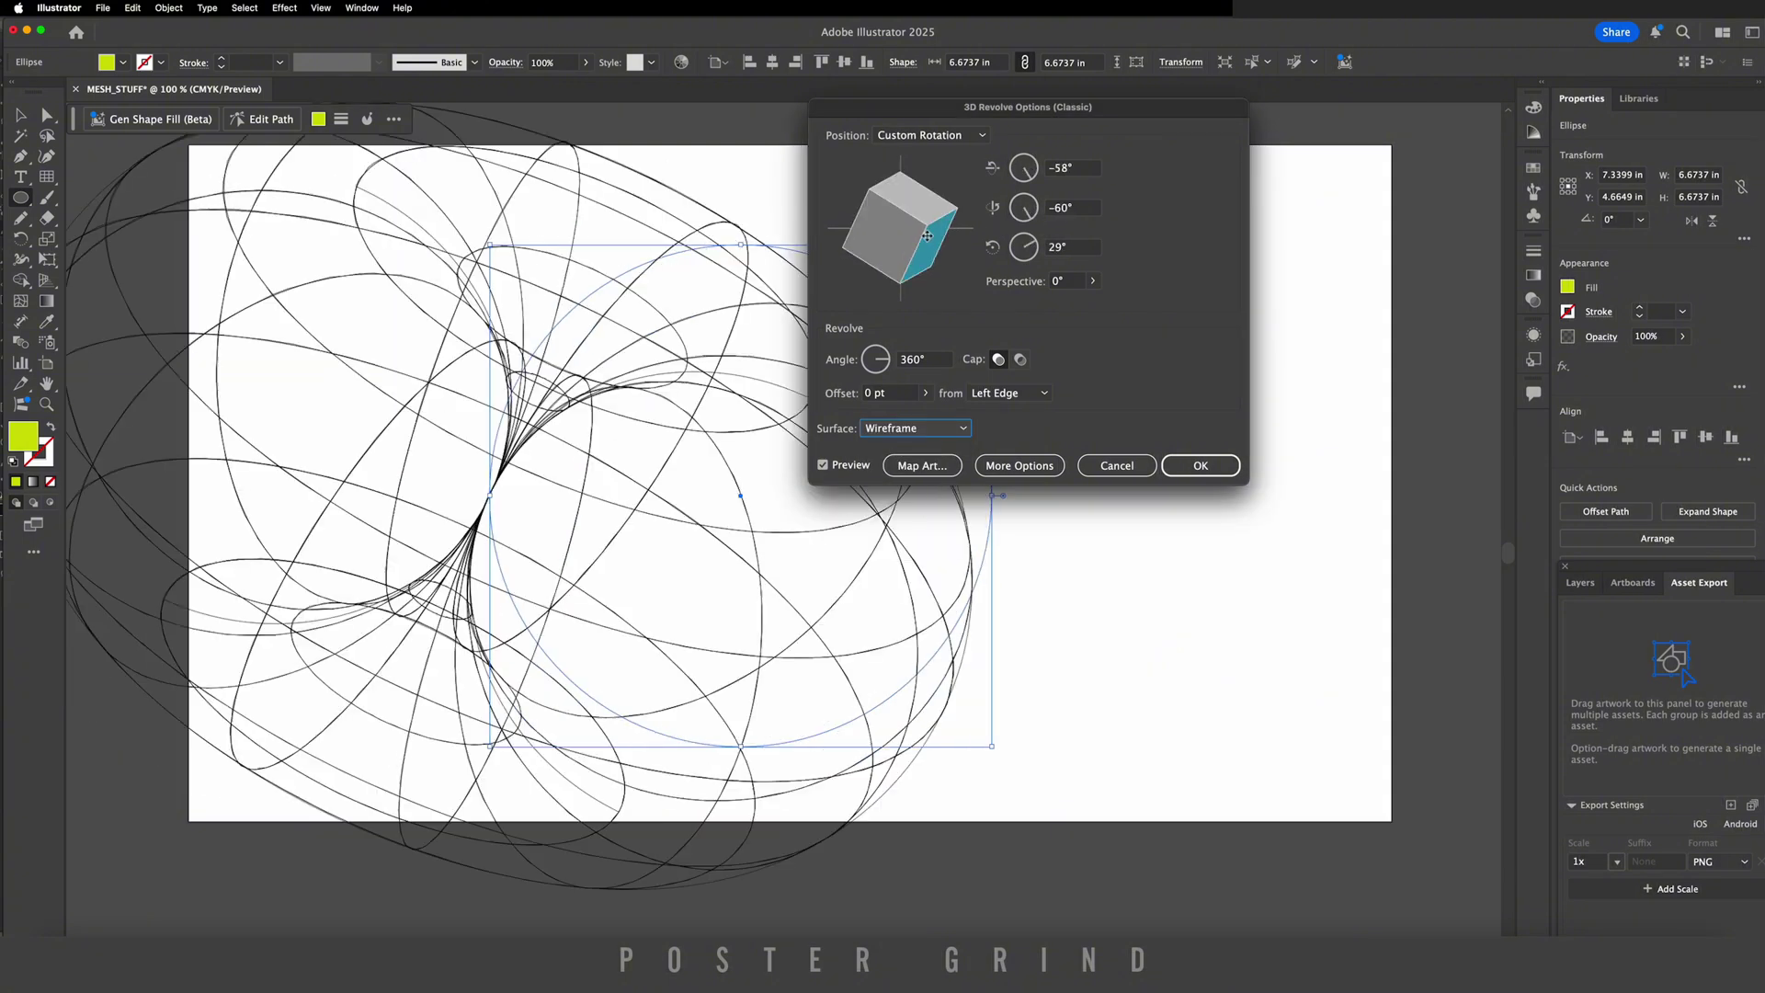
left_click(1201, 465)
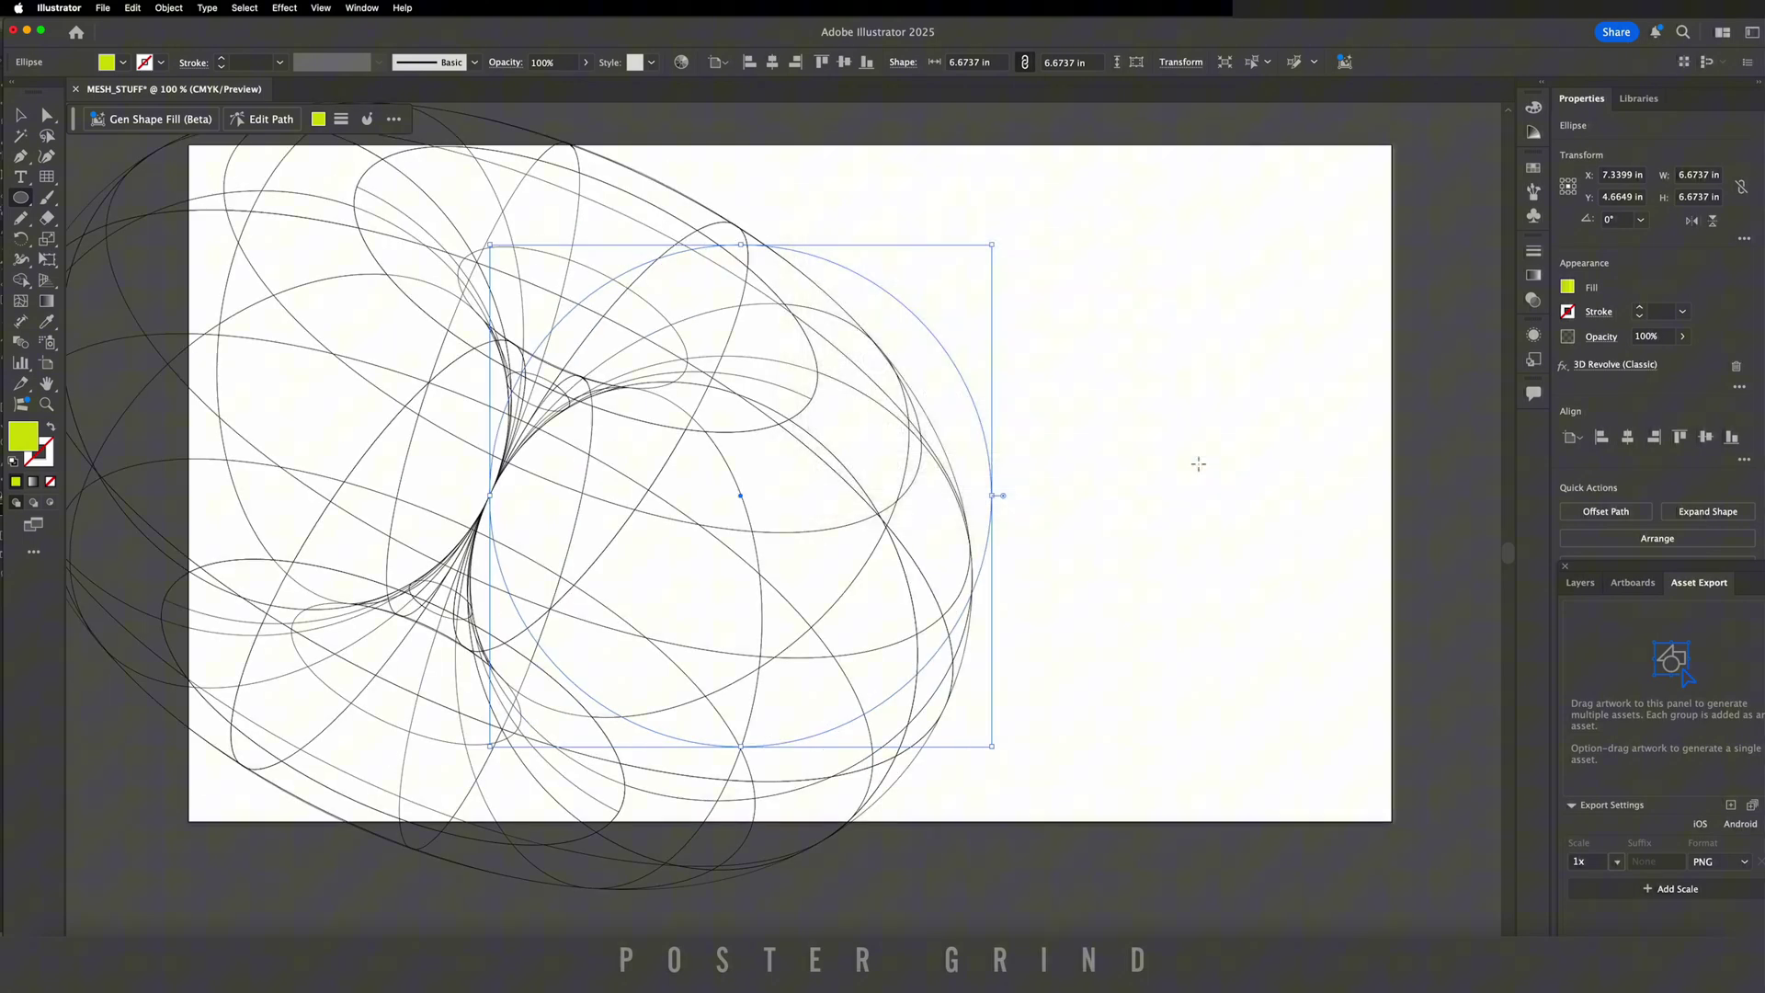
- Expand the revolved wireframe's appearance and give its lines a 2 pt stroke
left_click(175, 11)
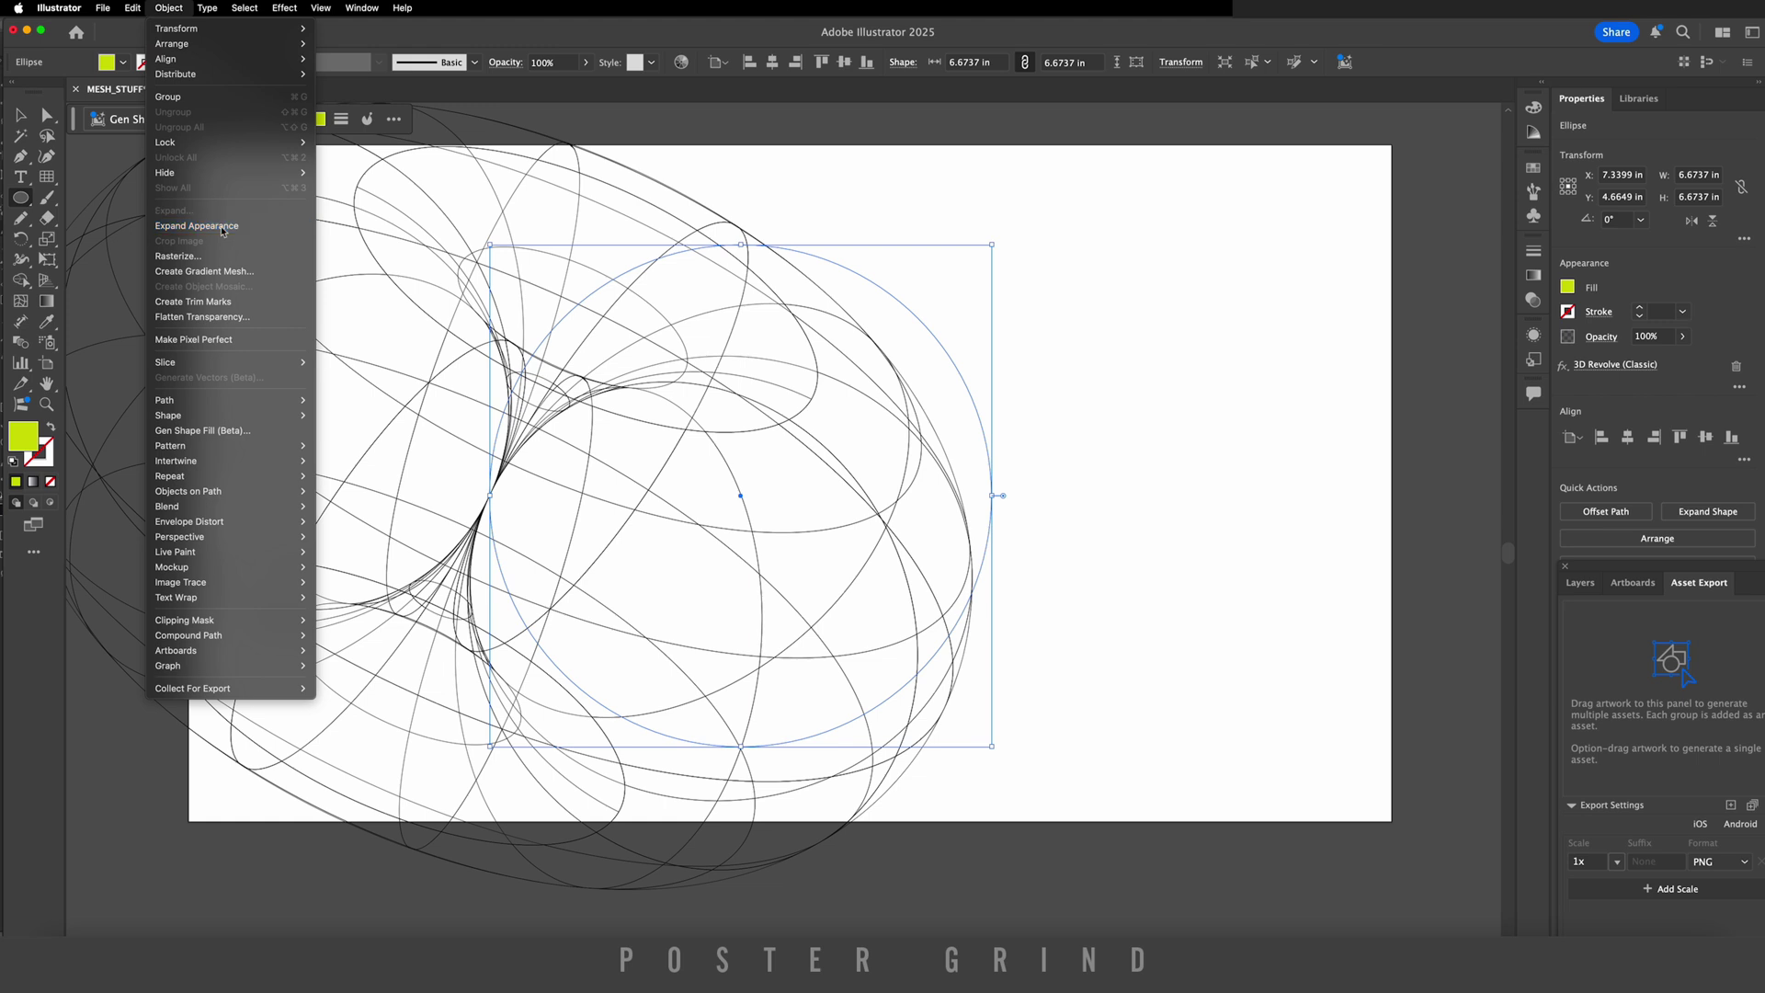
left_click(220, 227)
left_click(1661, 313)
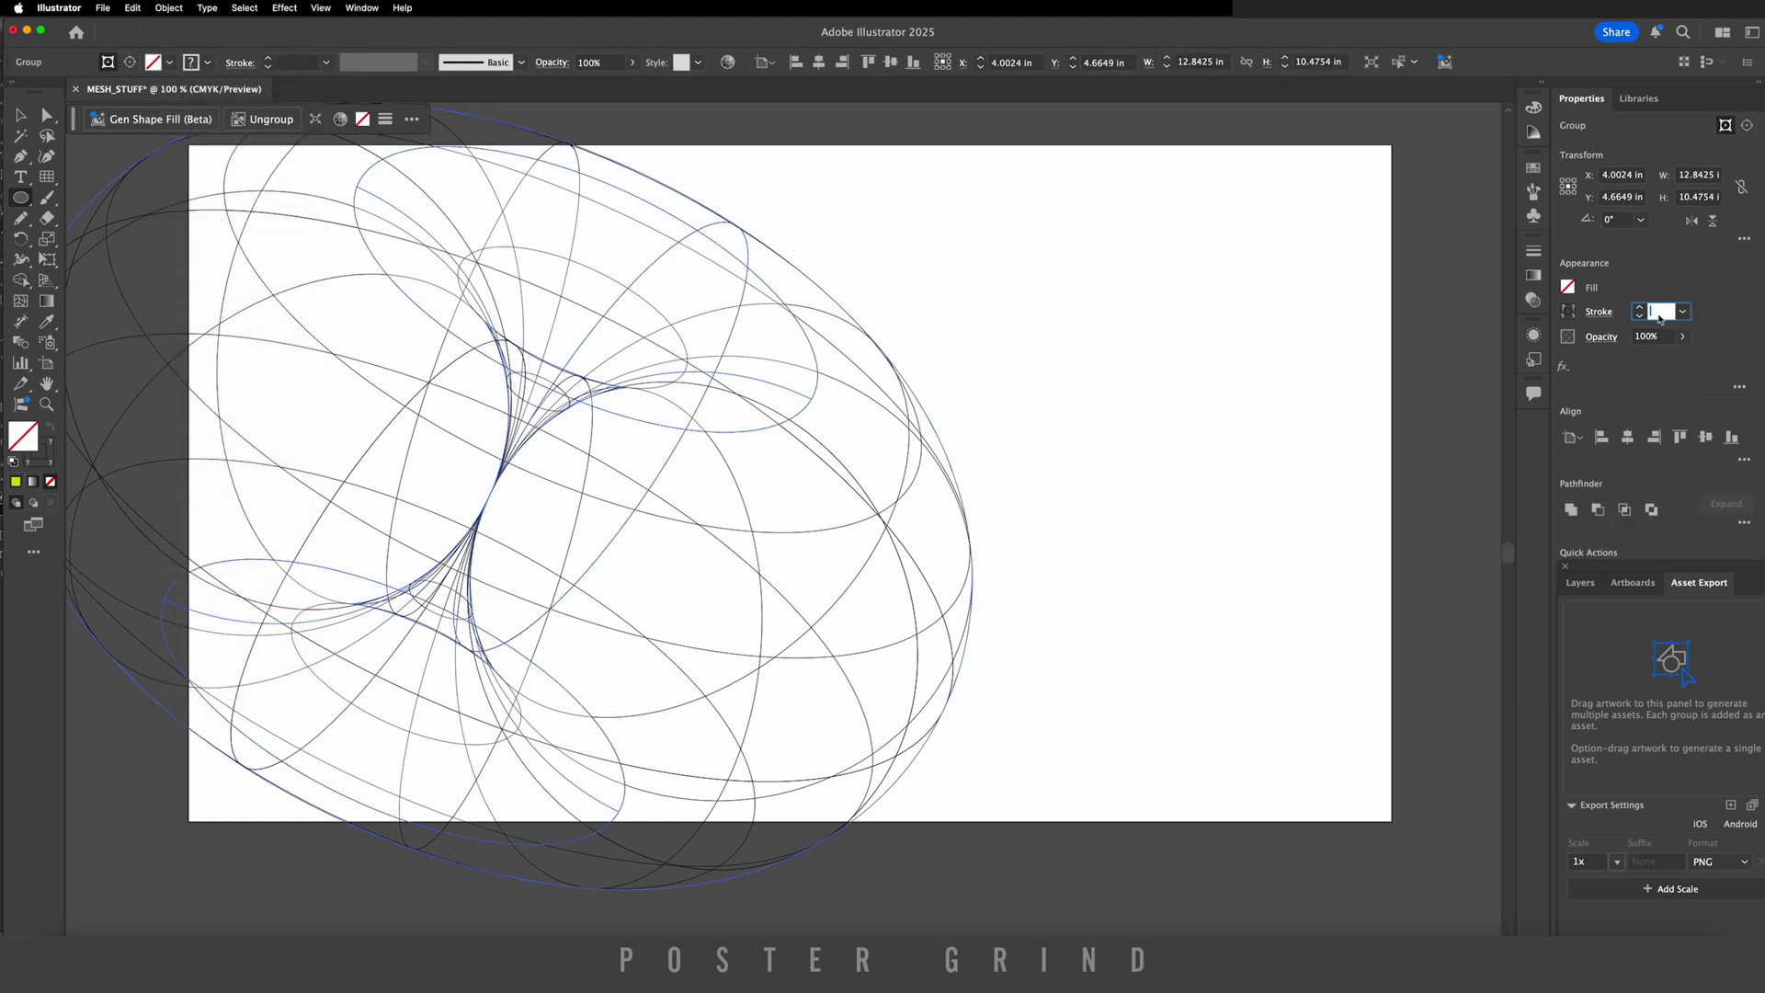
type("2")
key("Return")
left_click(22, 117)
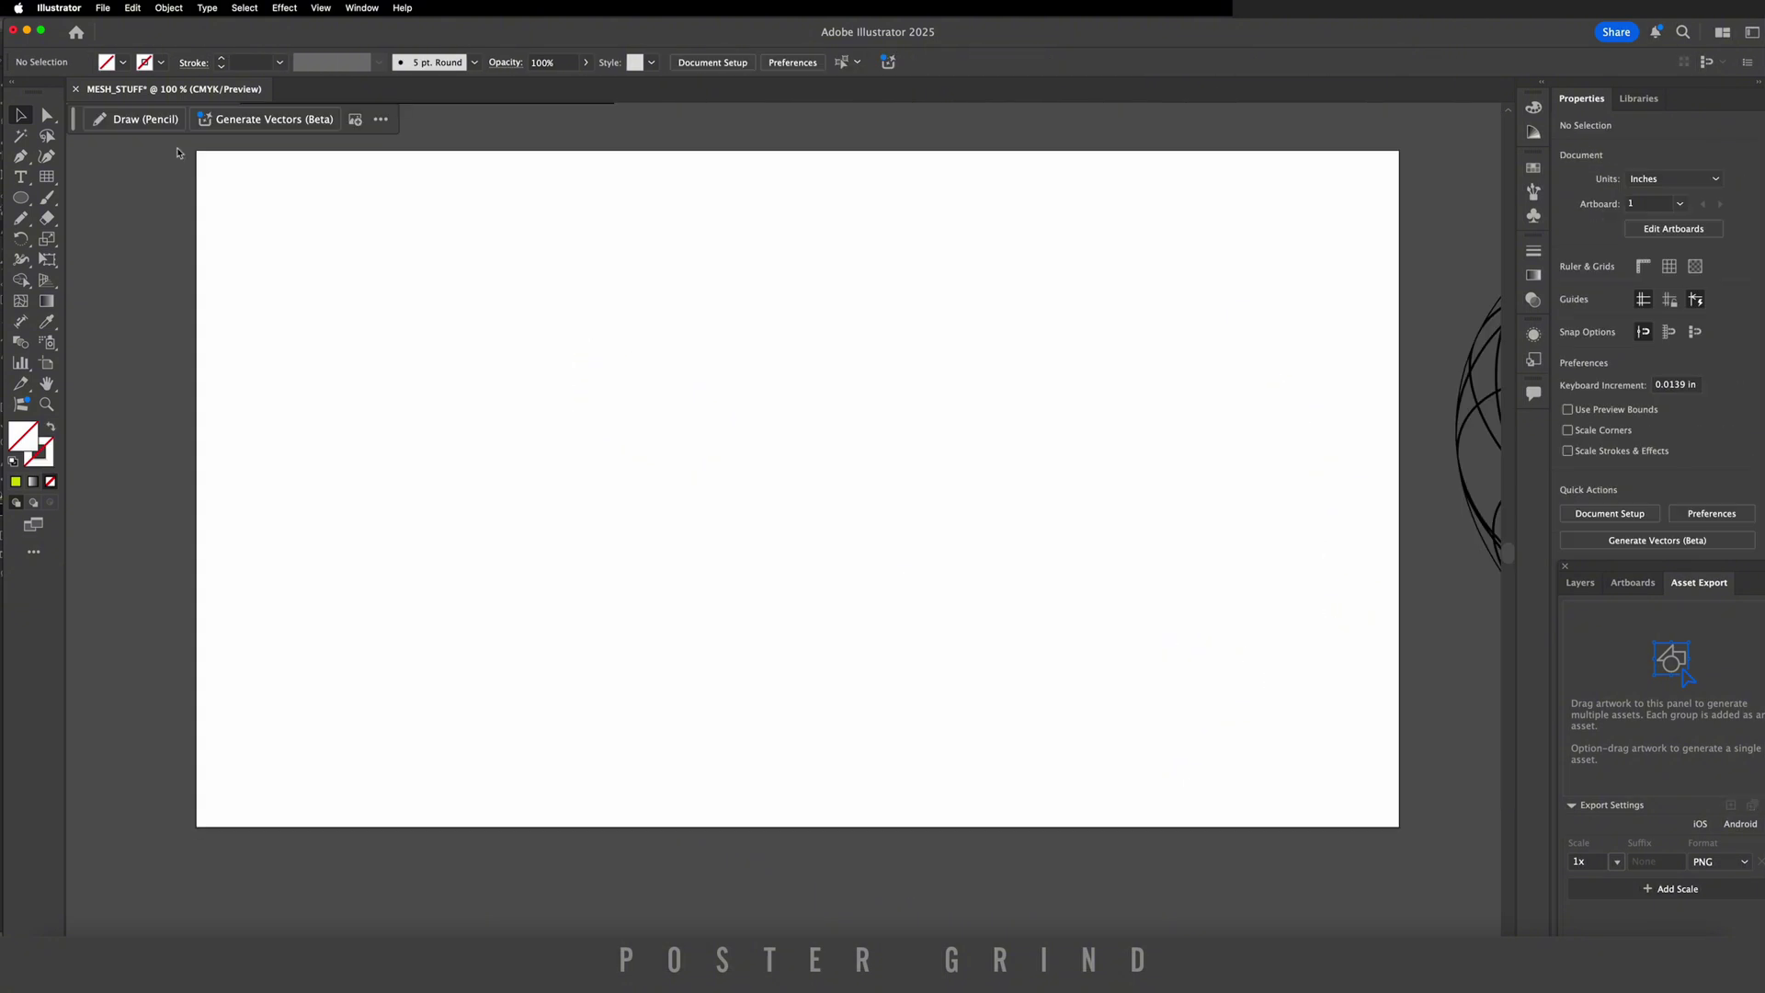
- Draw a lime green circle about 6.73 in wide and delete its right anchor point to leave the left half
left_click(23, 203)
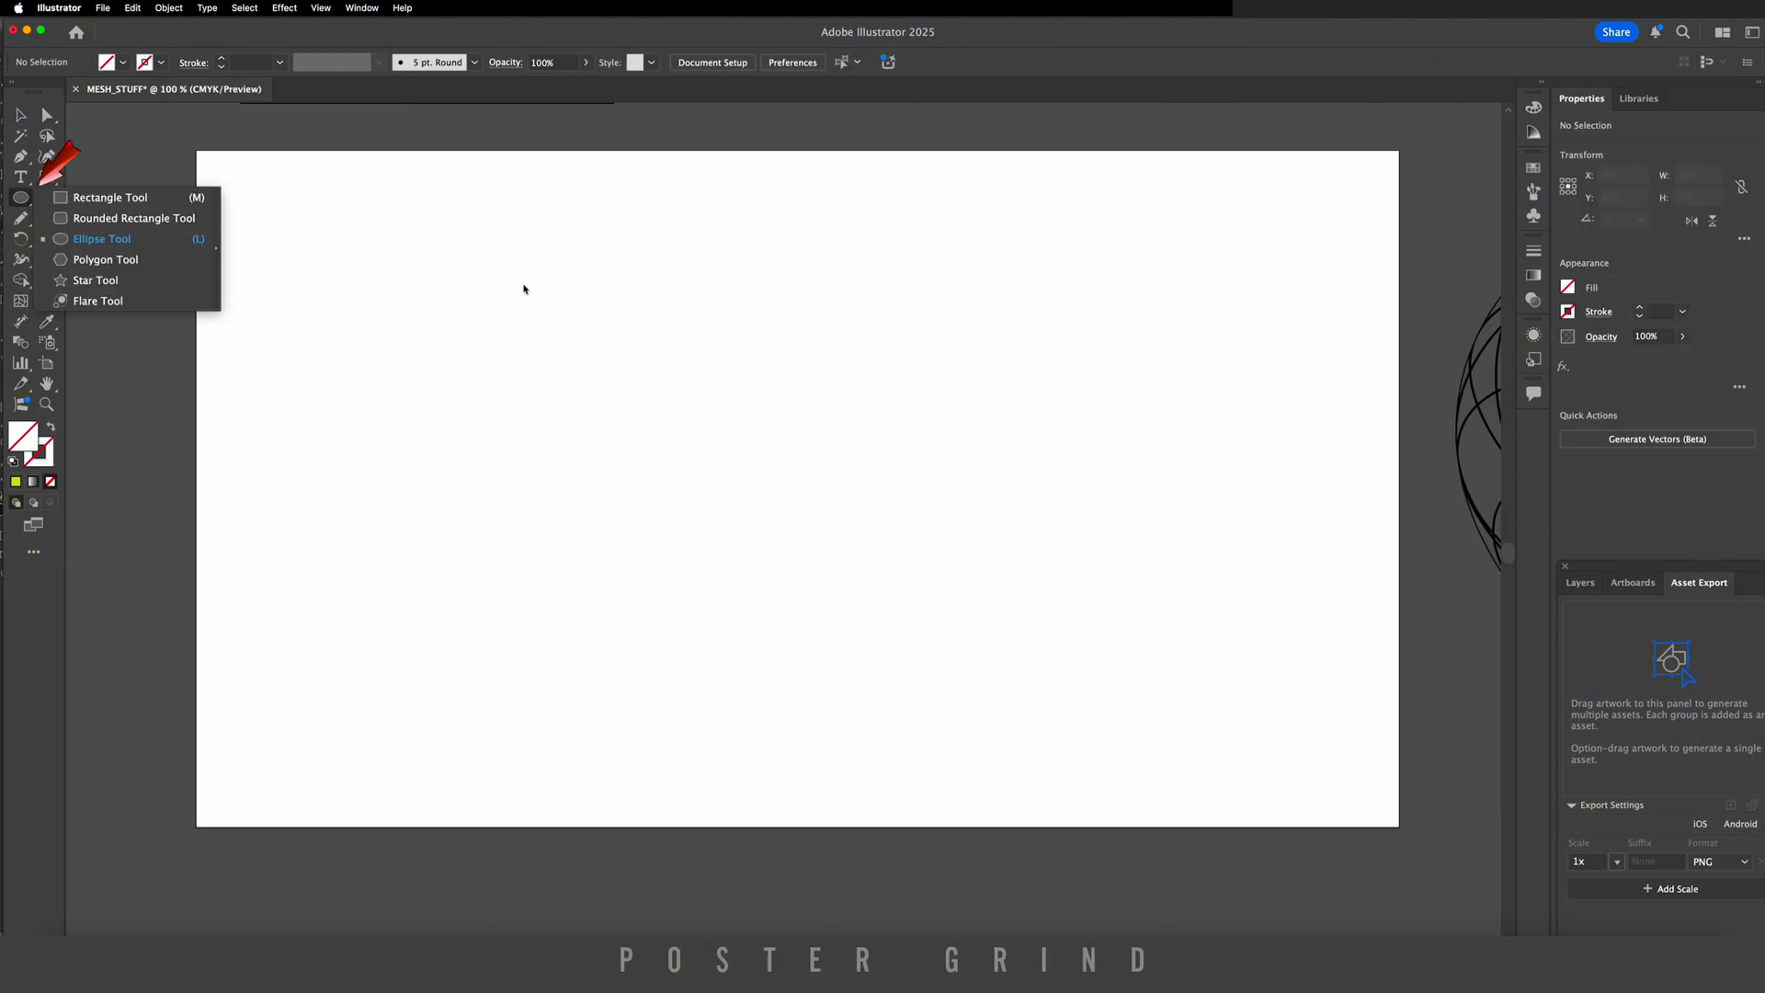
left_click_drag(523, 289, 1029, 788)
left_click(122, 62)
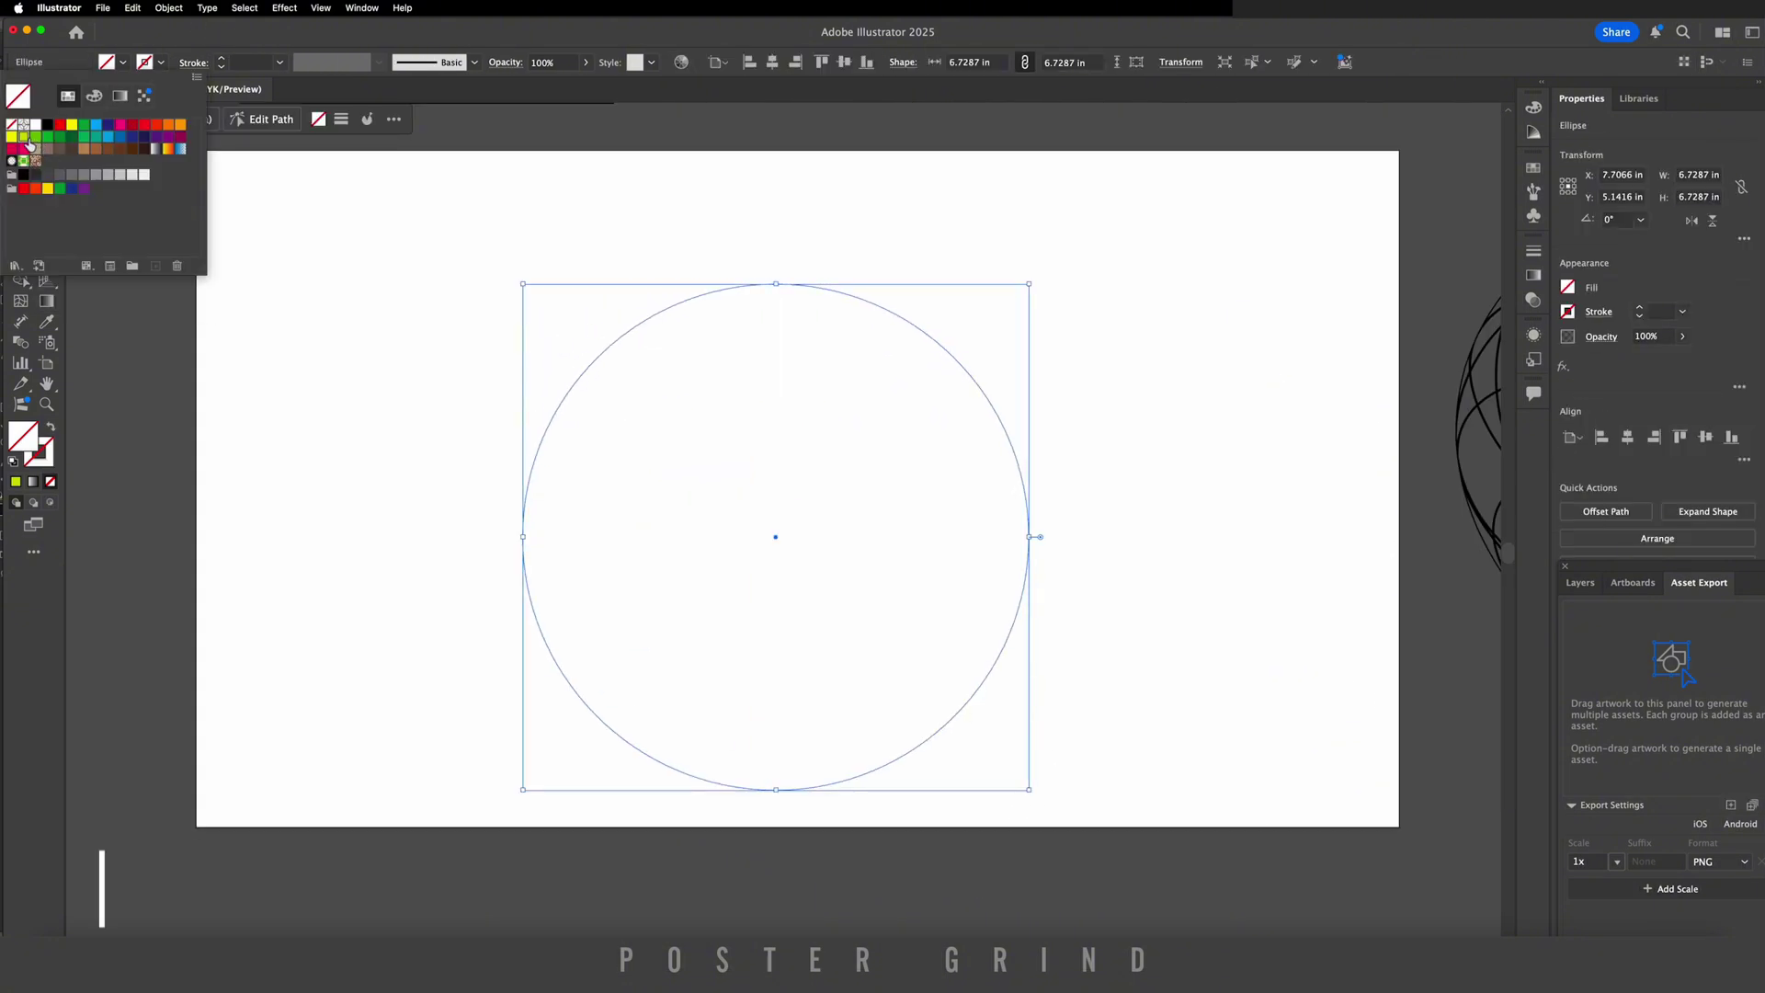
left_click(27, 137)
key("a")
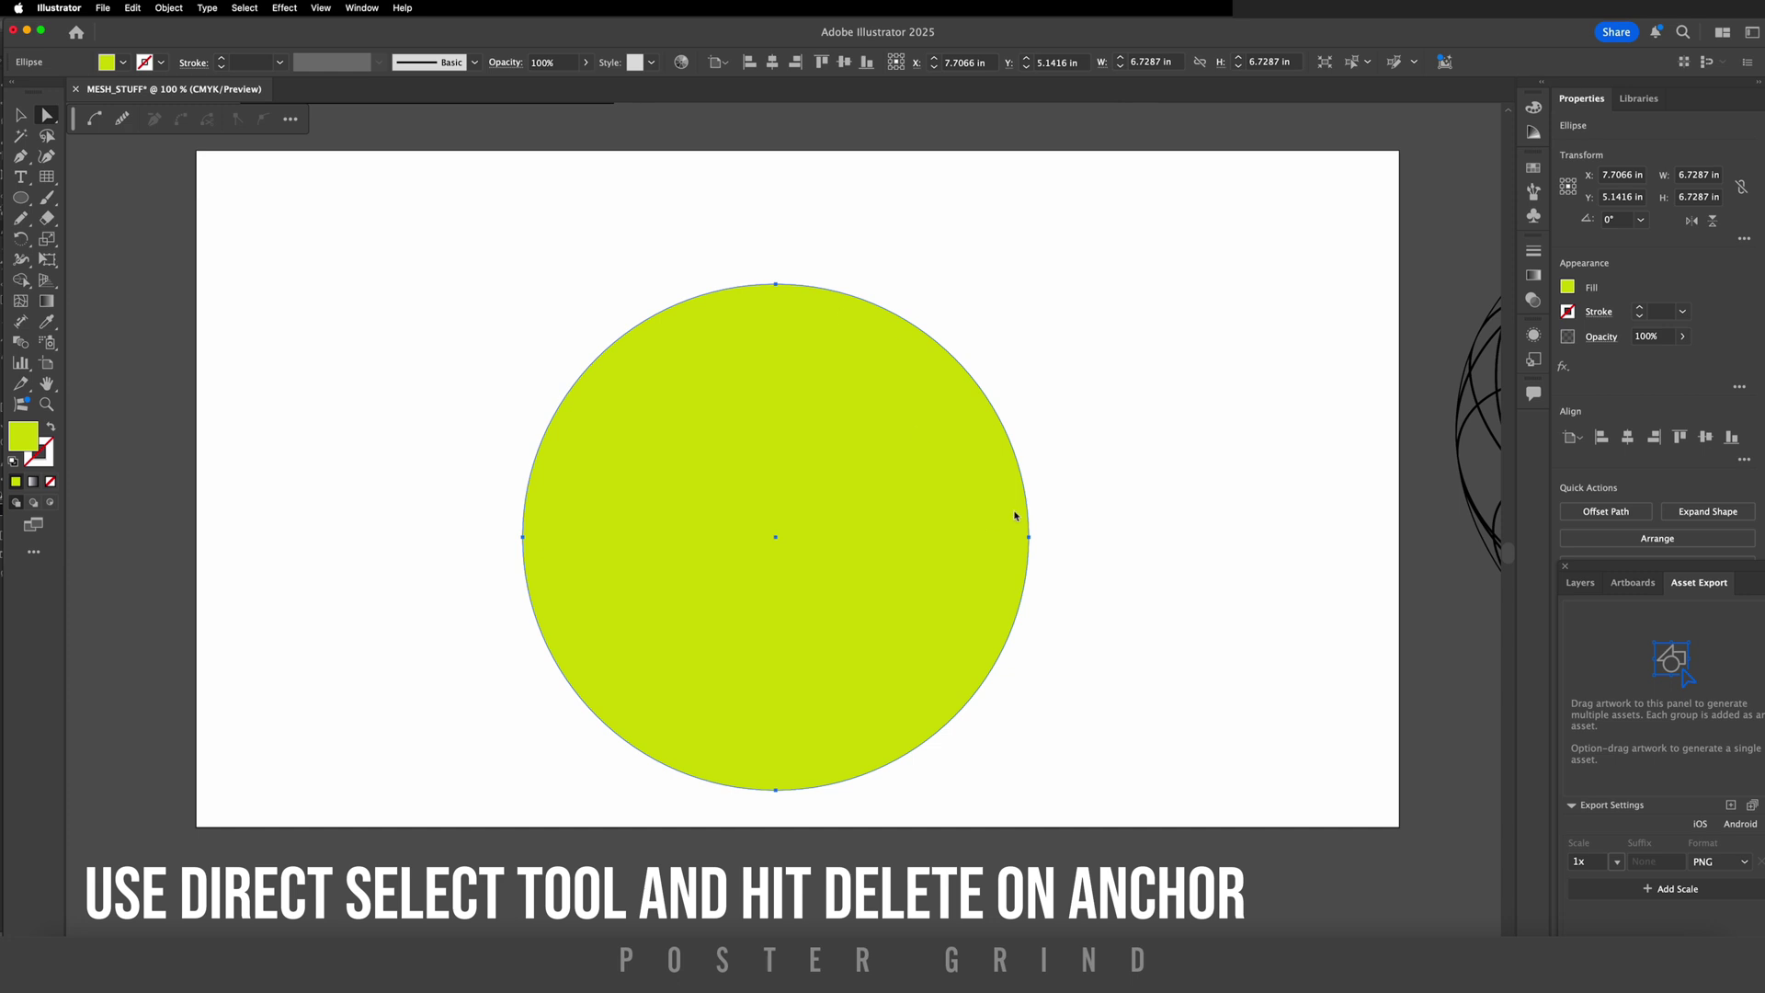
key("Delete")
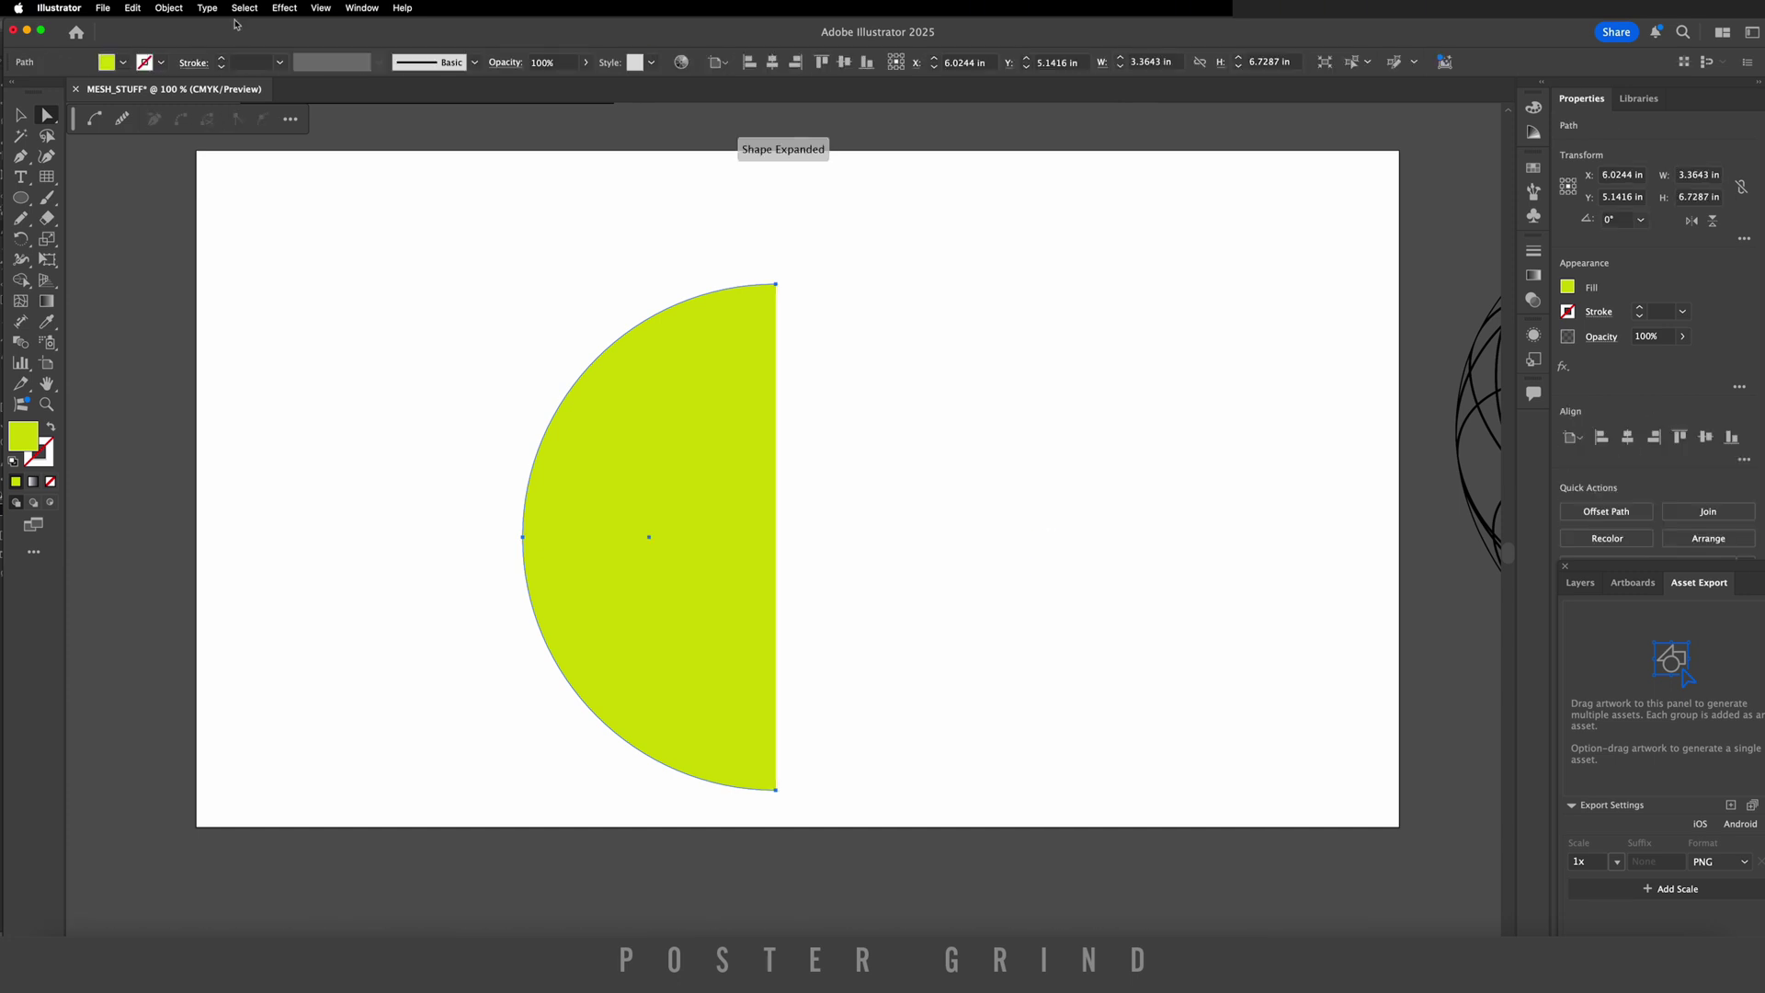
- Apply the classic 3D Revolve effect to the half circle with a Wireframe surface and 29 pt offset from the left edge, and expand its appearance
left_click(285, 8)
mouse_move(368, 104)
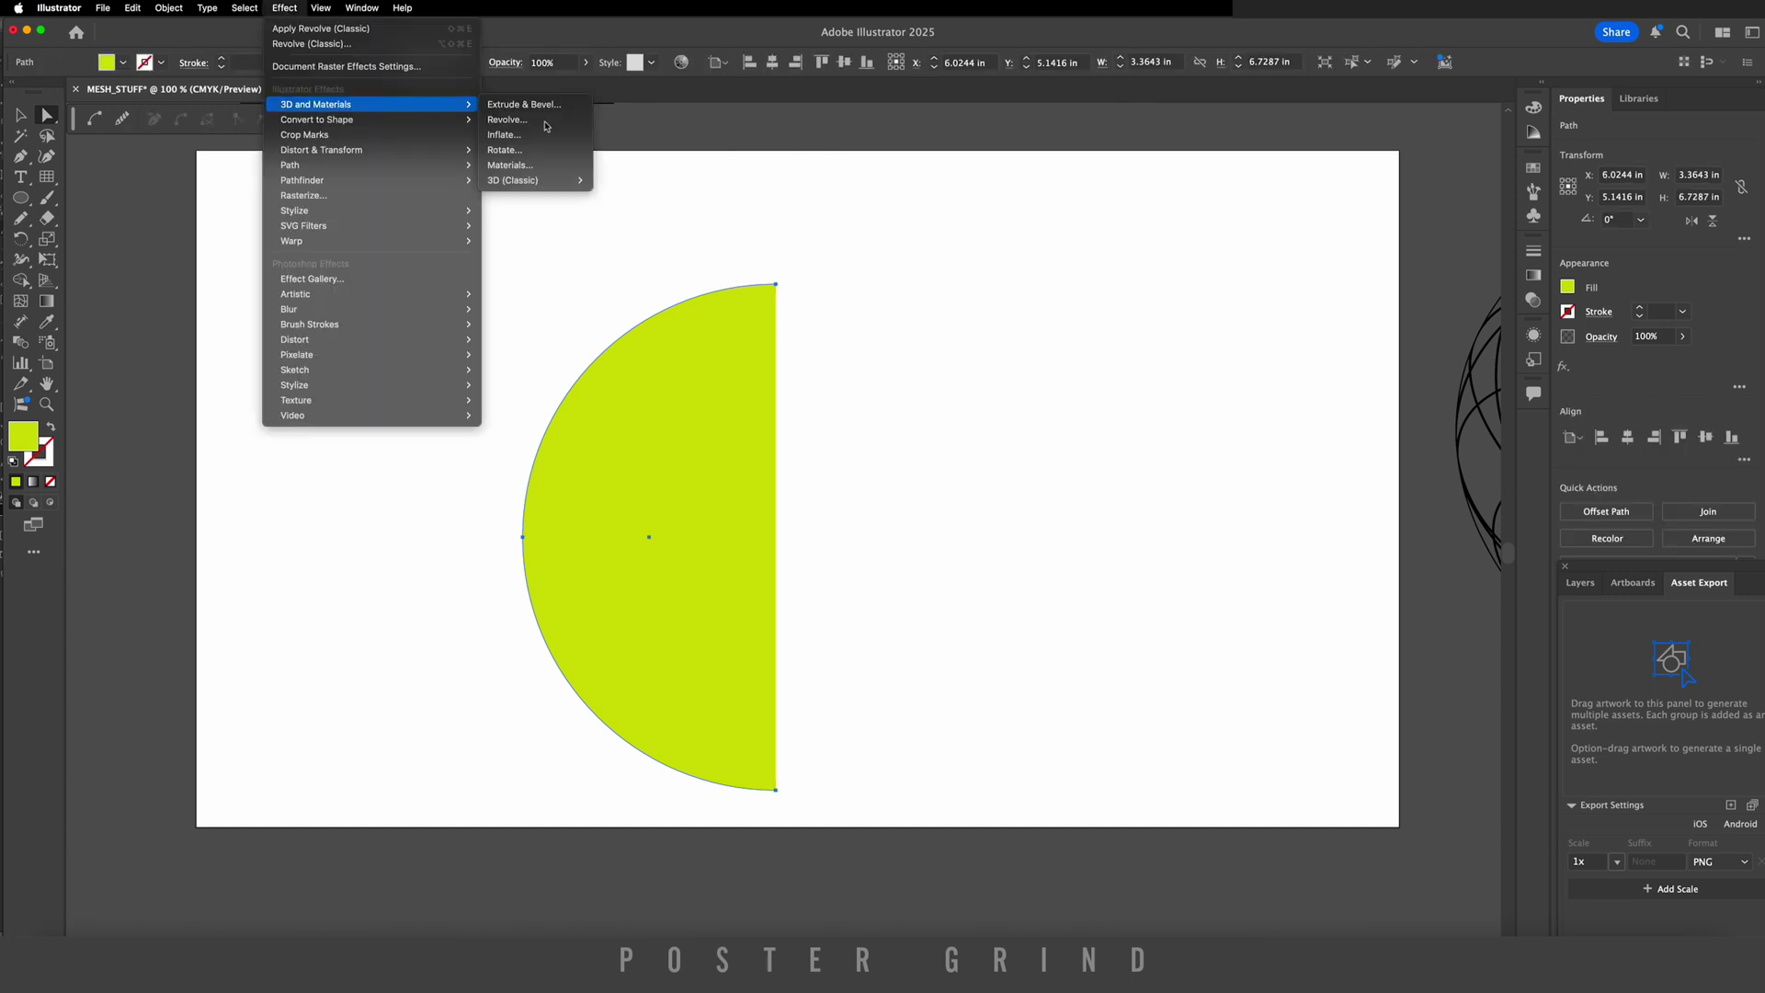
mouse_move(533, 180)
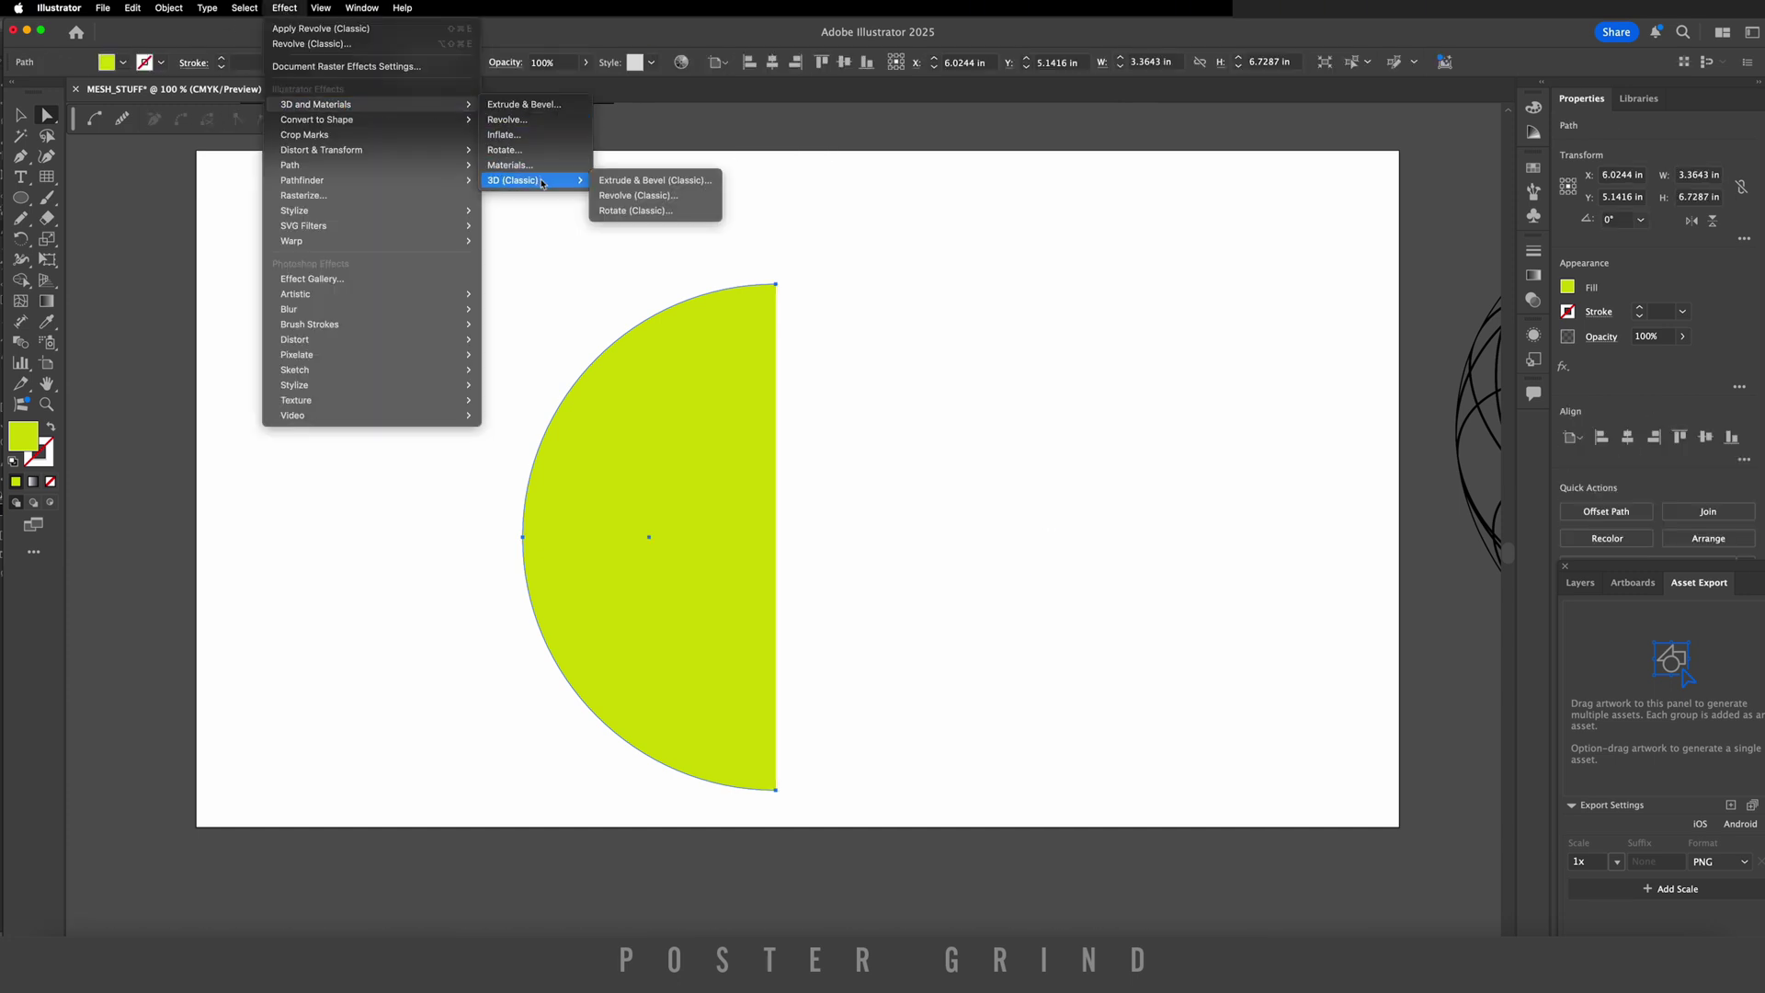
left_click(624, 196)
left_click(915, 428)
left_click(910, 450)
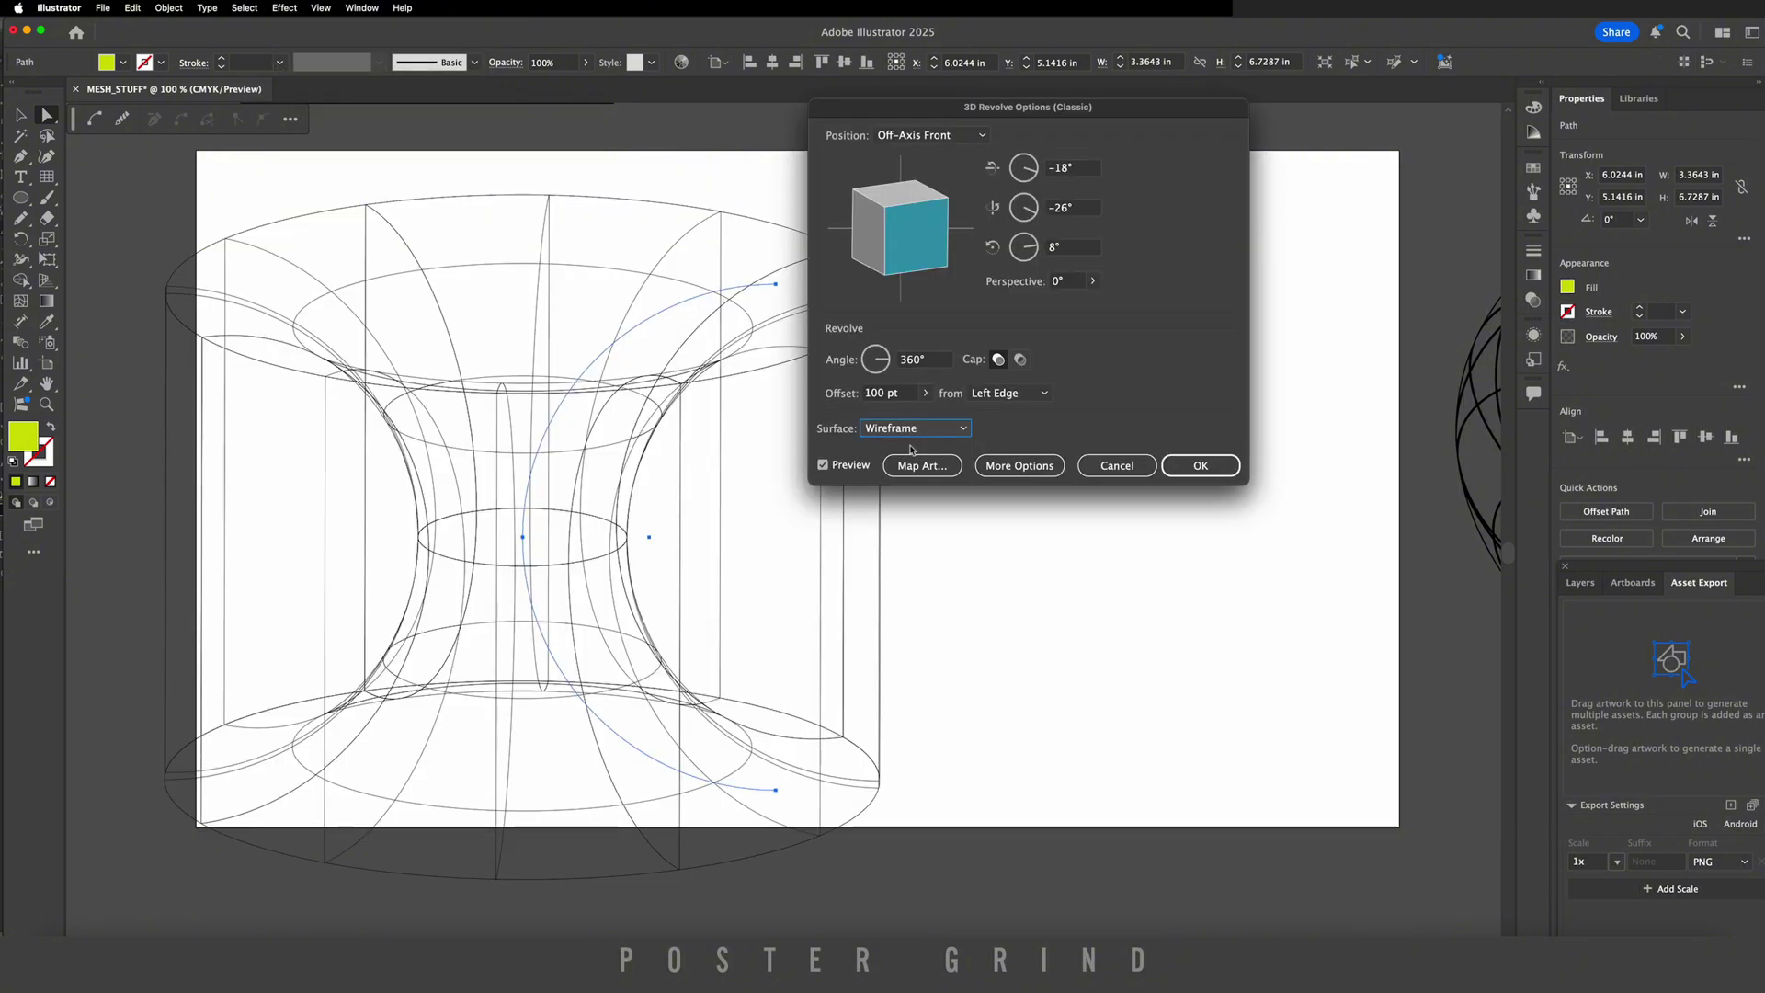
left_click(925, 393)
left_click_drag(866, 414, 862, 413)
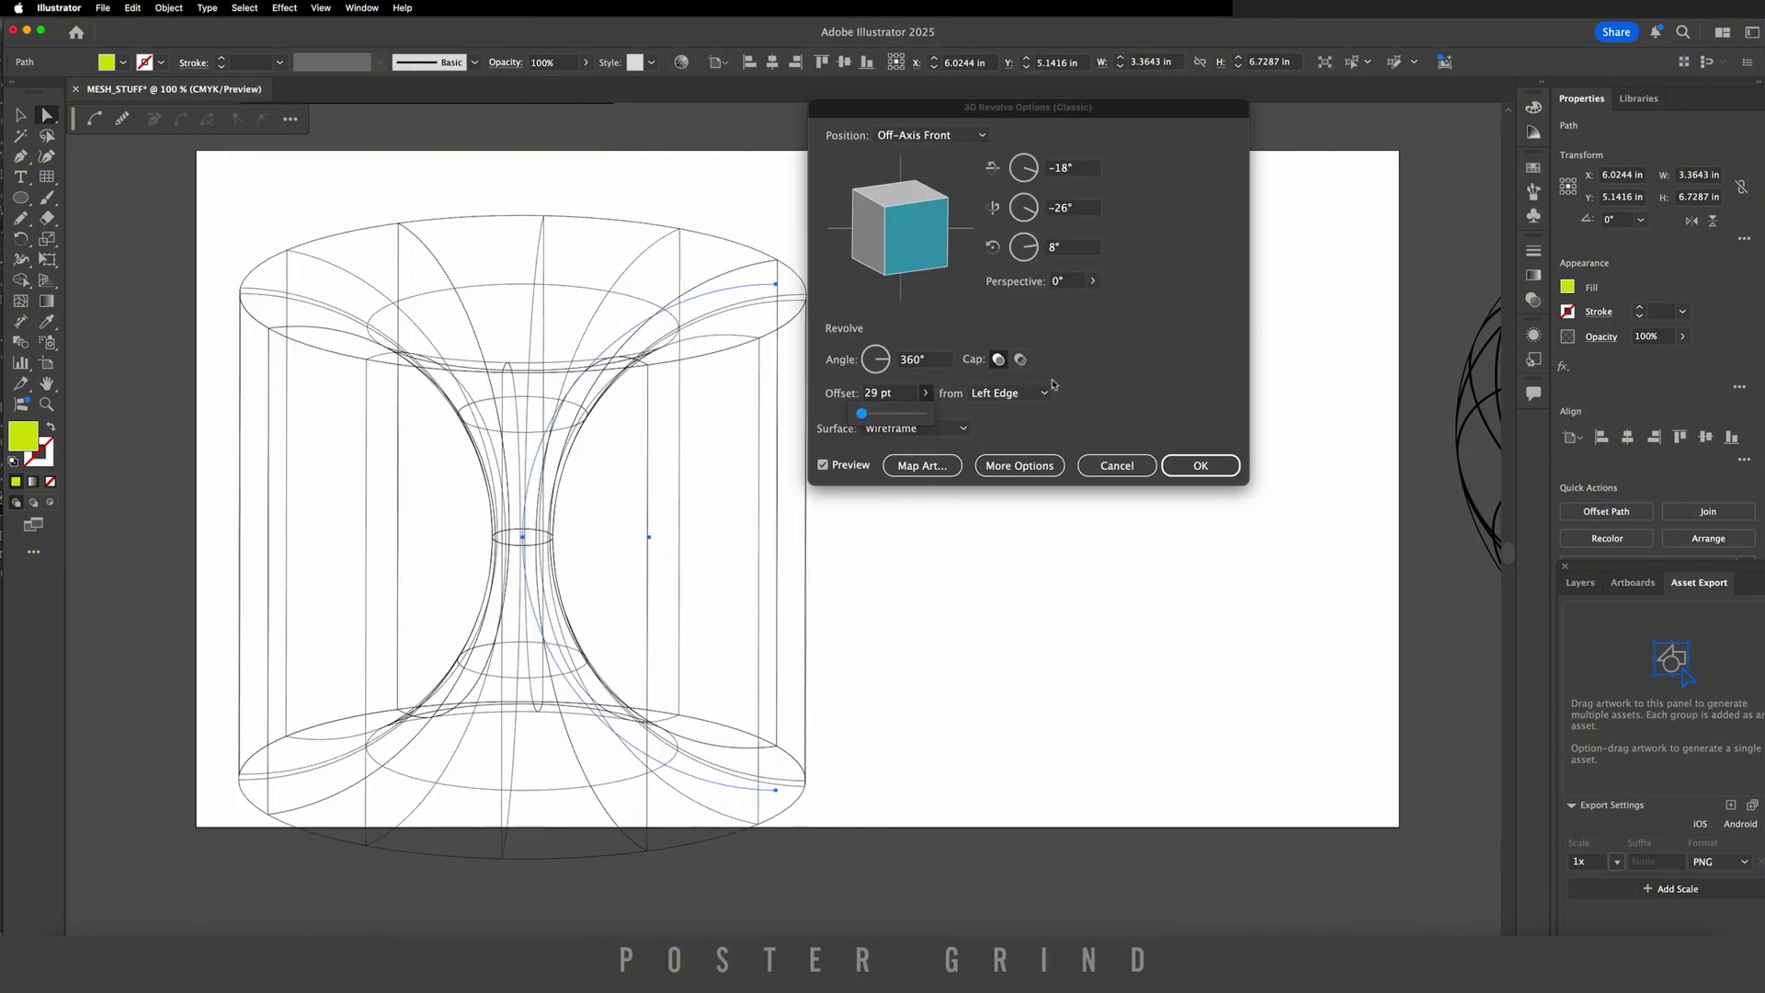
key("Return")
left_click(169, 8)
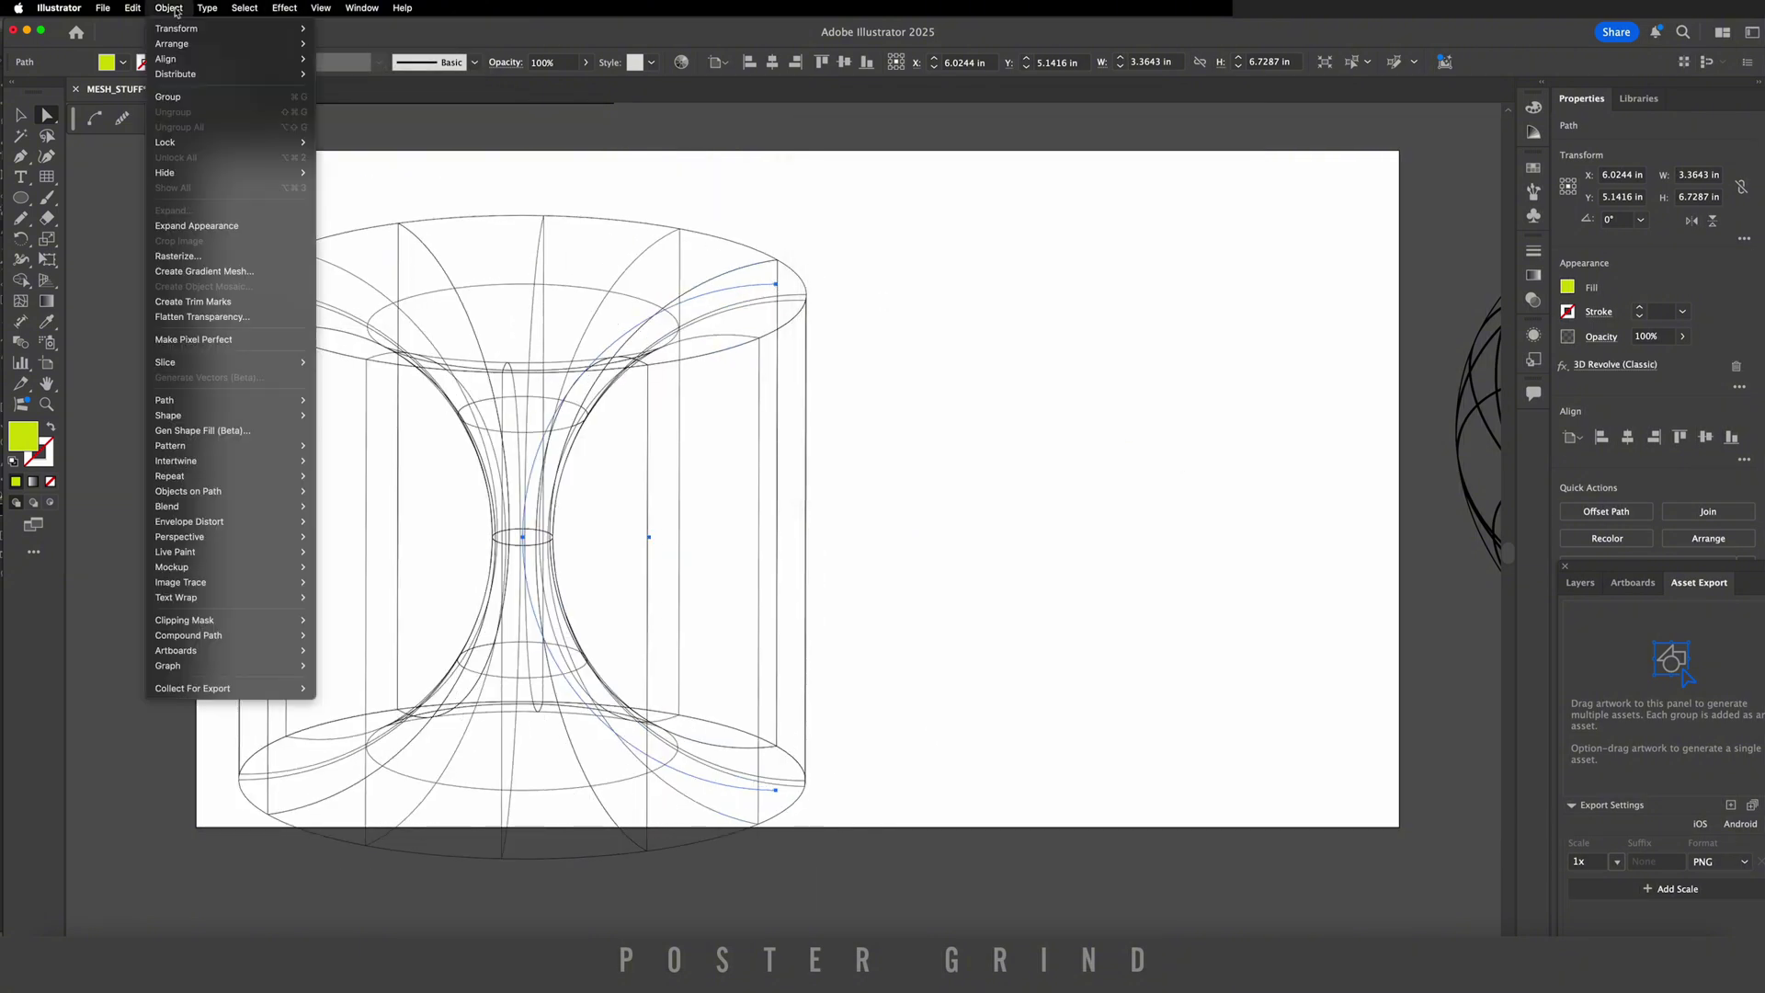
left_click(236, 227)
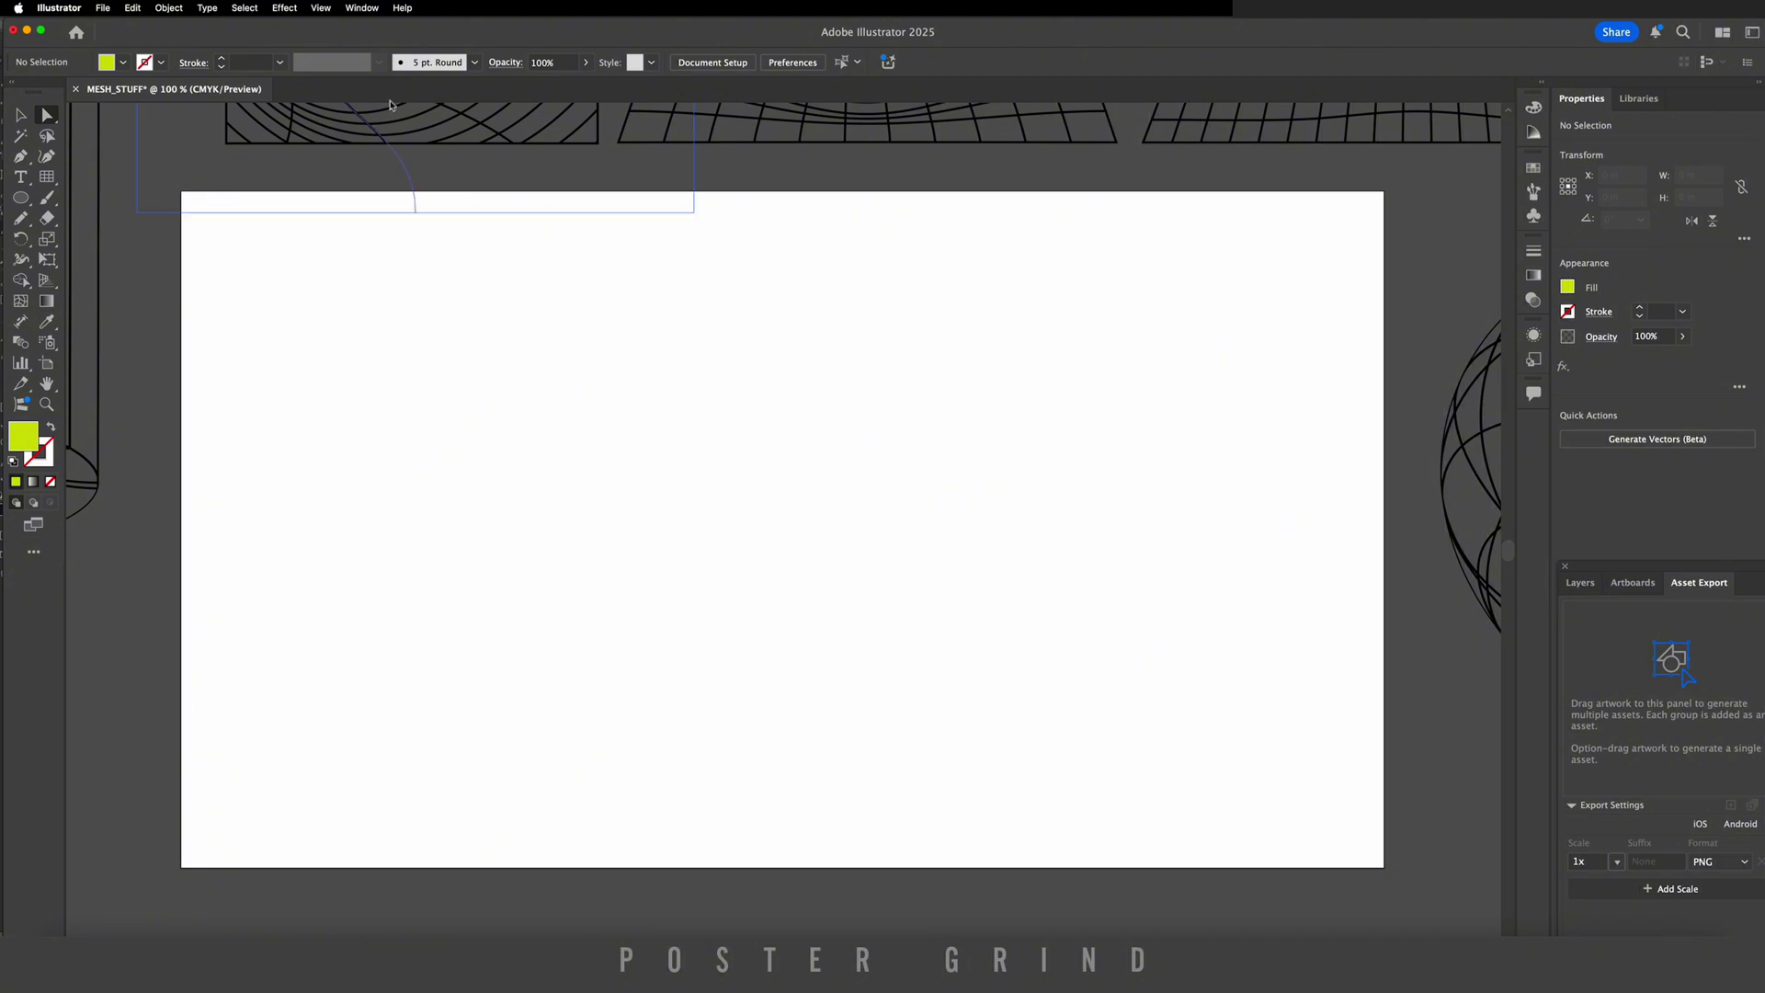
- Draw a lime green circle about 7.21 in wide on the artboard and delete its right anchor point to leave the left half
left_click(22, 200)
left_click_drag(486, 319, 1025, 524)
key("a")
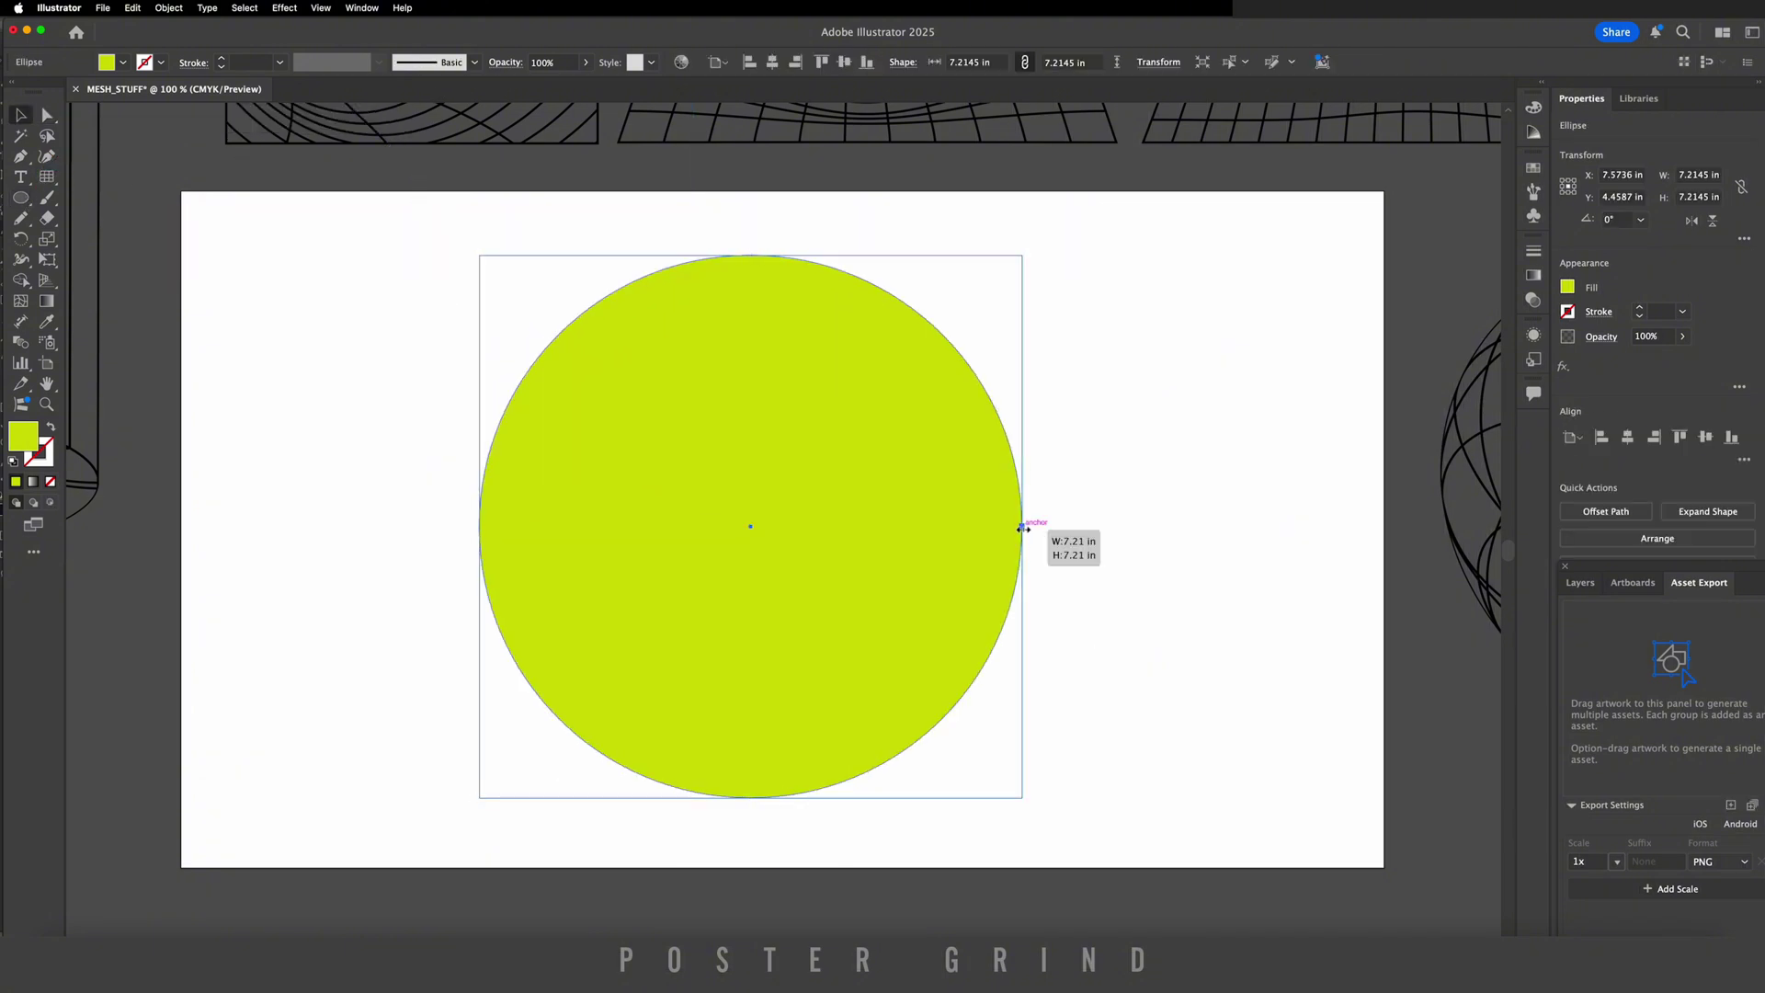
left_click(1025, 526)
key("Delete")
- Apply the classic 3D Revolve effect to the half circle from its right edge with a Wireframe surface, tilting the resulting sphere diagonally to the right
left_click(284, 9)
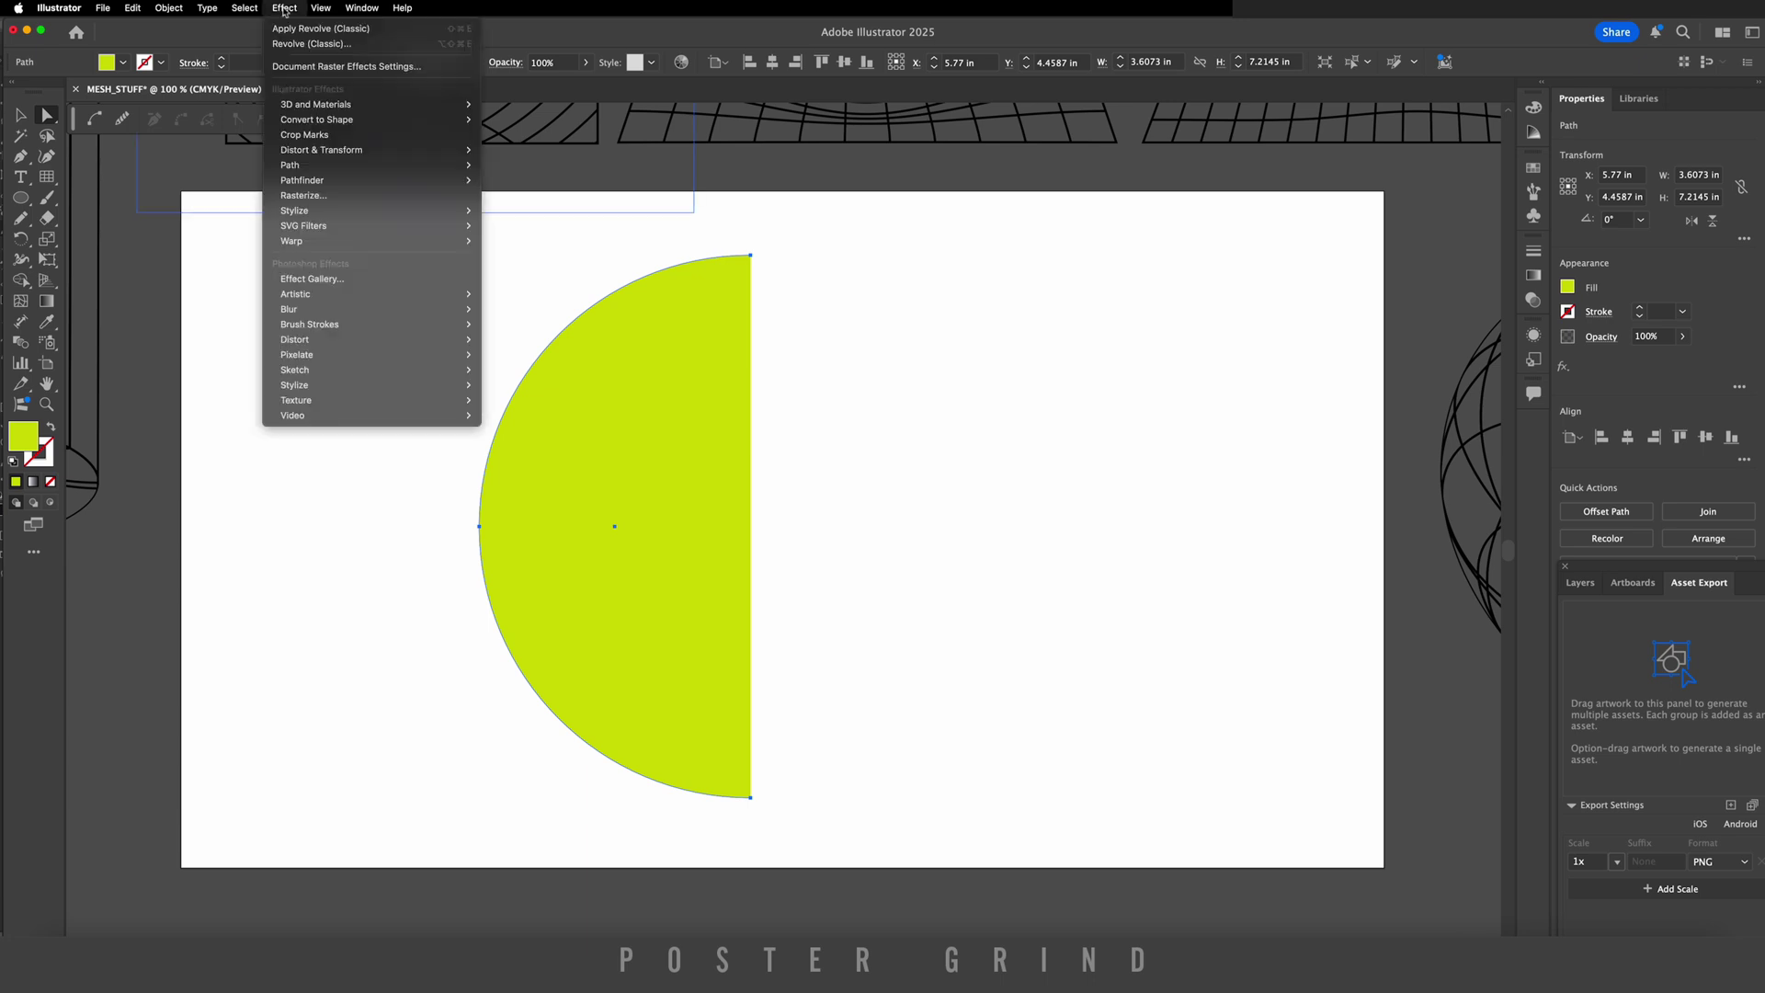
mouse_move(368, 104)
mouse_move(505, 181)
left_click(611, 195)
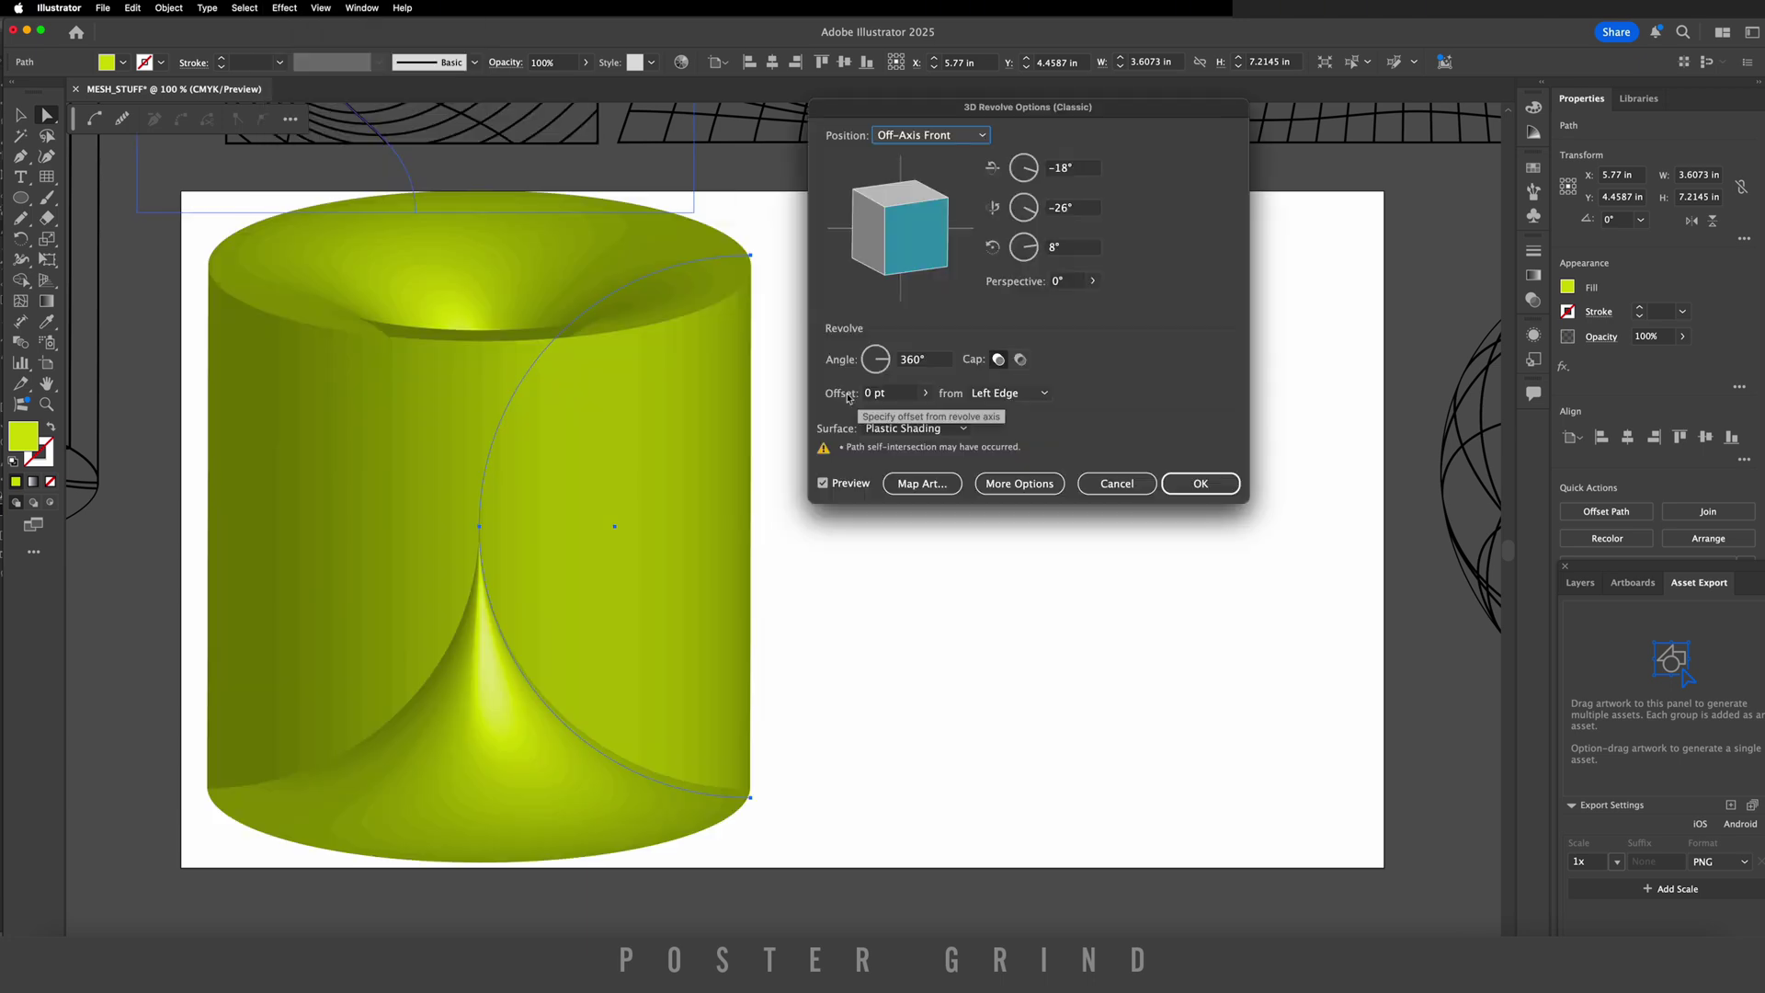
left_click(1037, 401)
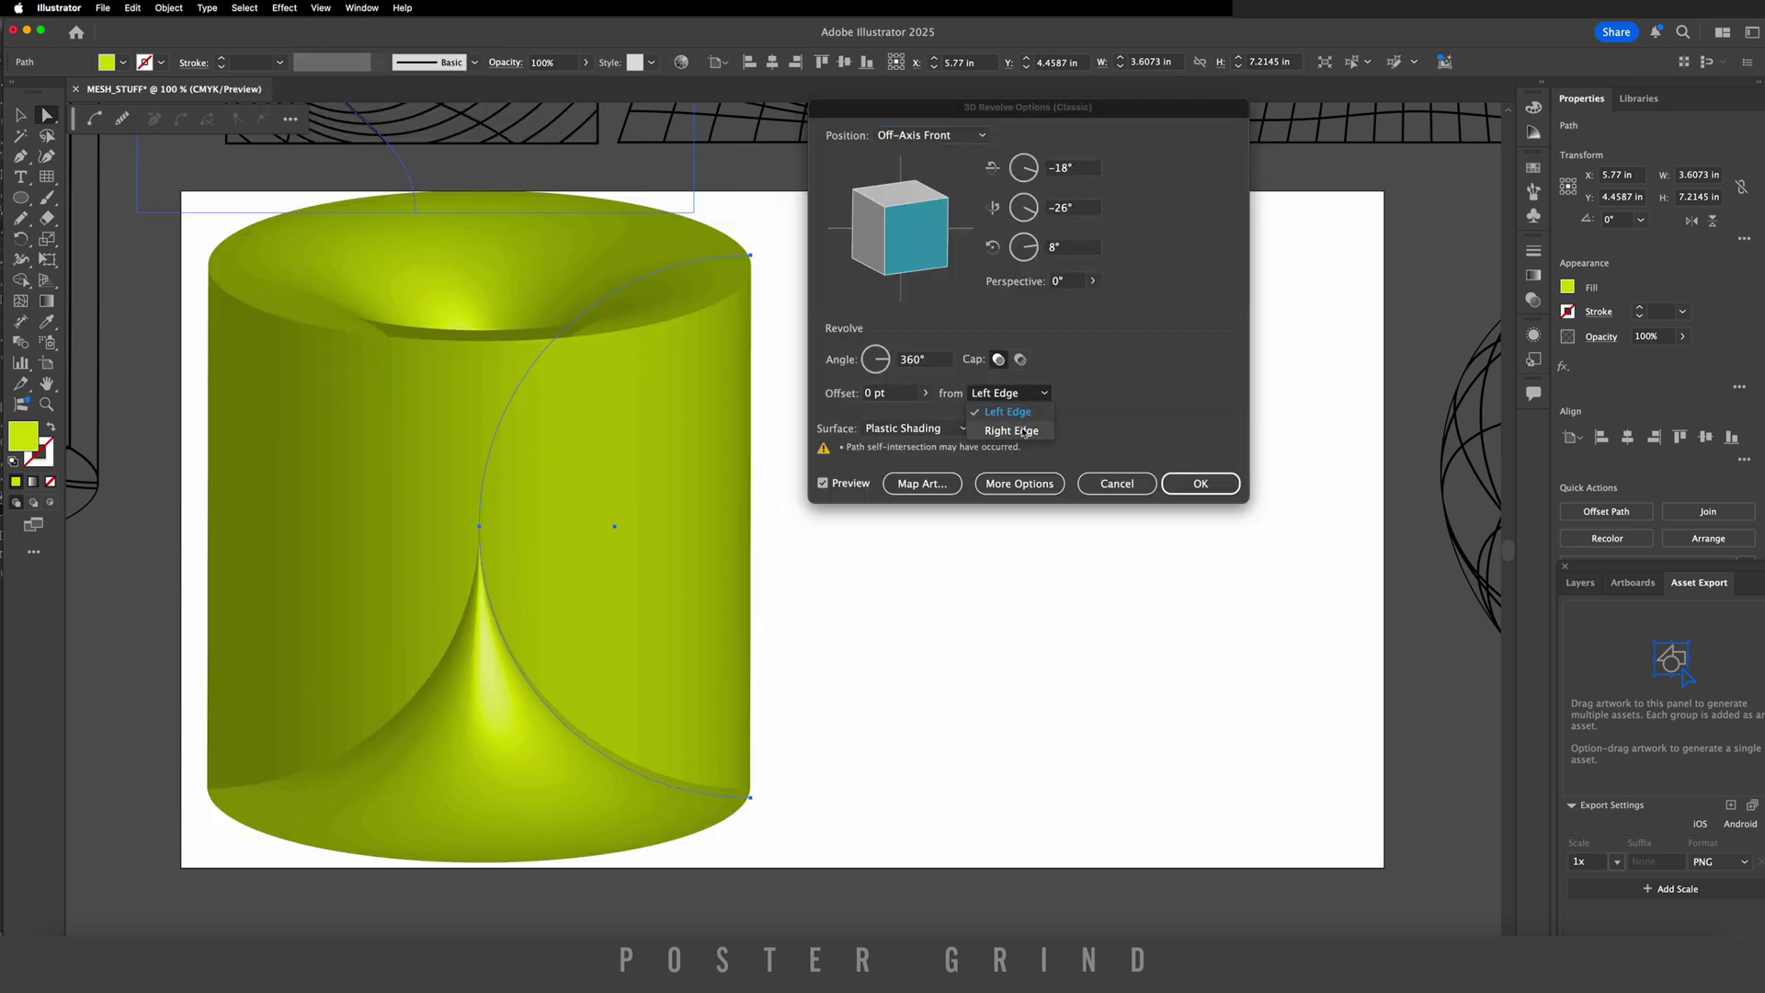
left_click(1021, 431)
left_click(961, 429)
left_click(920, 442)
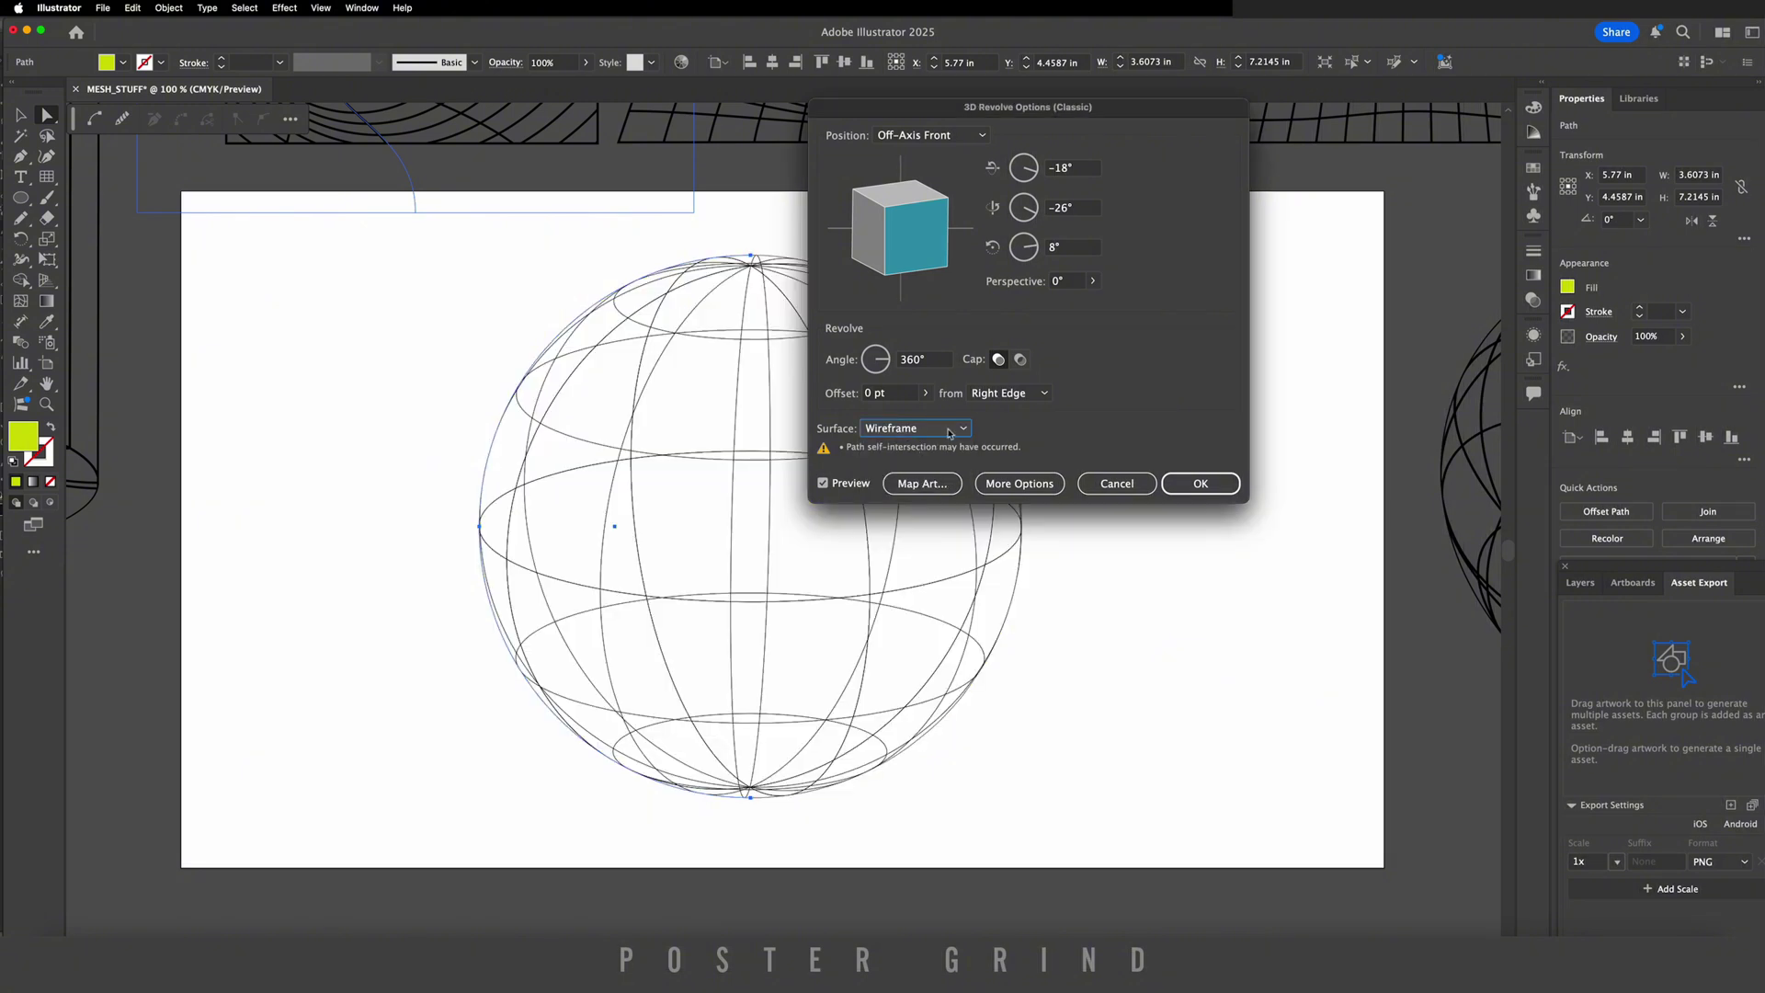
left_click_drag(910, 230, 951, 227)
left_click(1183, 488)
- Expand the wireframe sphere's appearance, give its lines a thicker stroke and deselect it
left_click(176, 9)
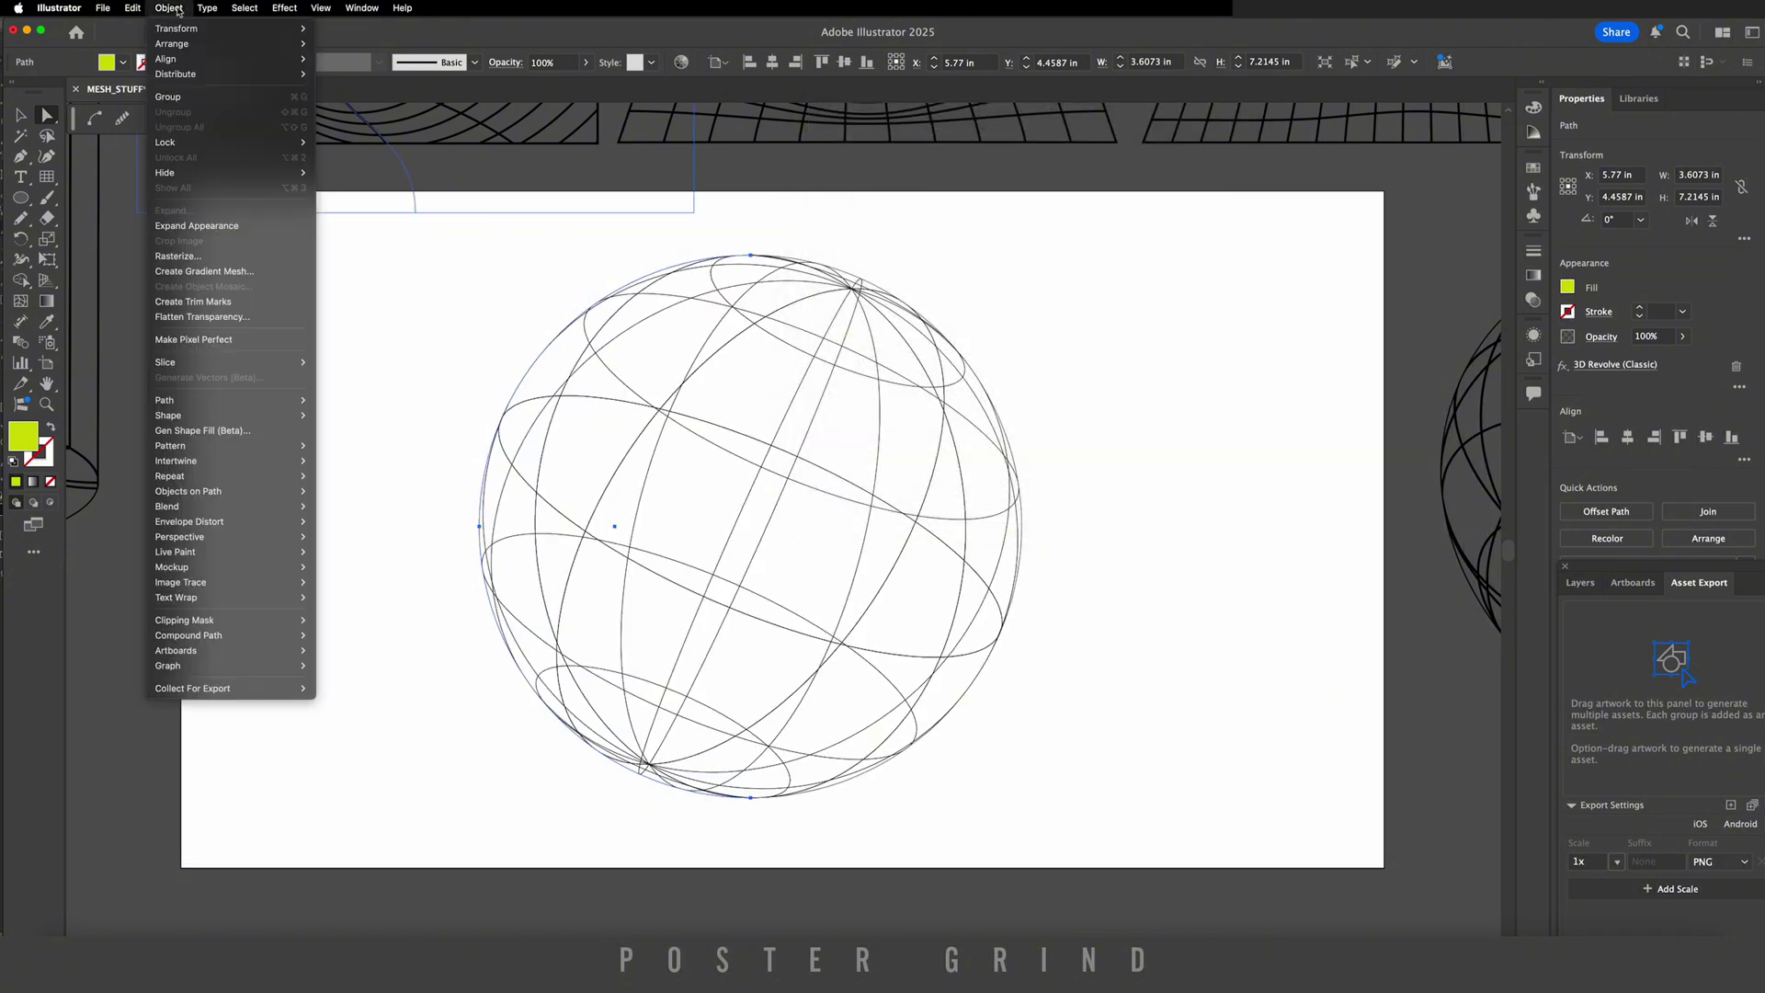
left_click(230, 226)
left_click(1661, 312)
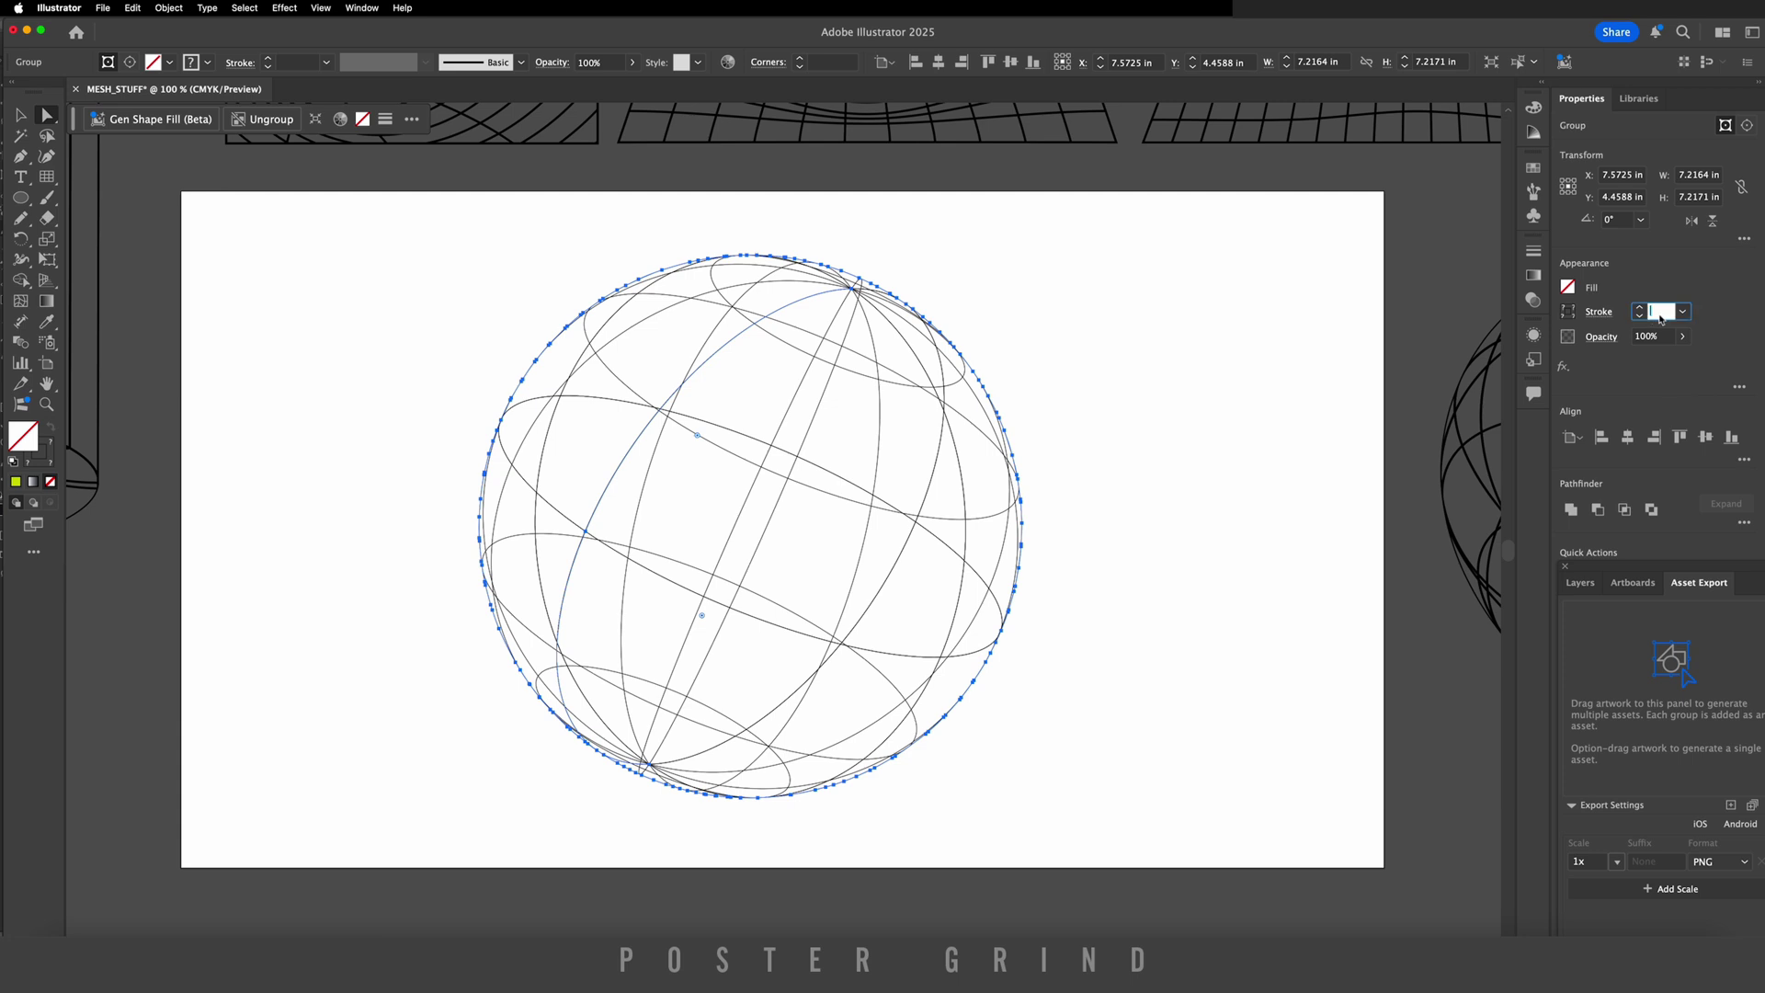
key("Return")
key("super+minus")
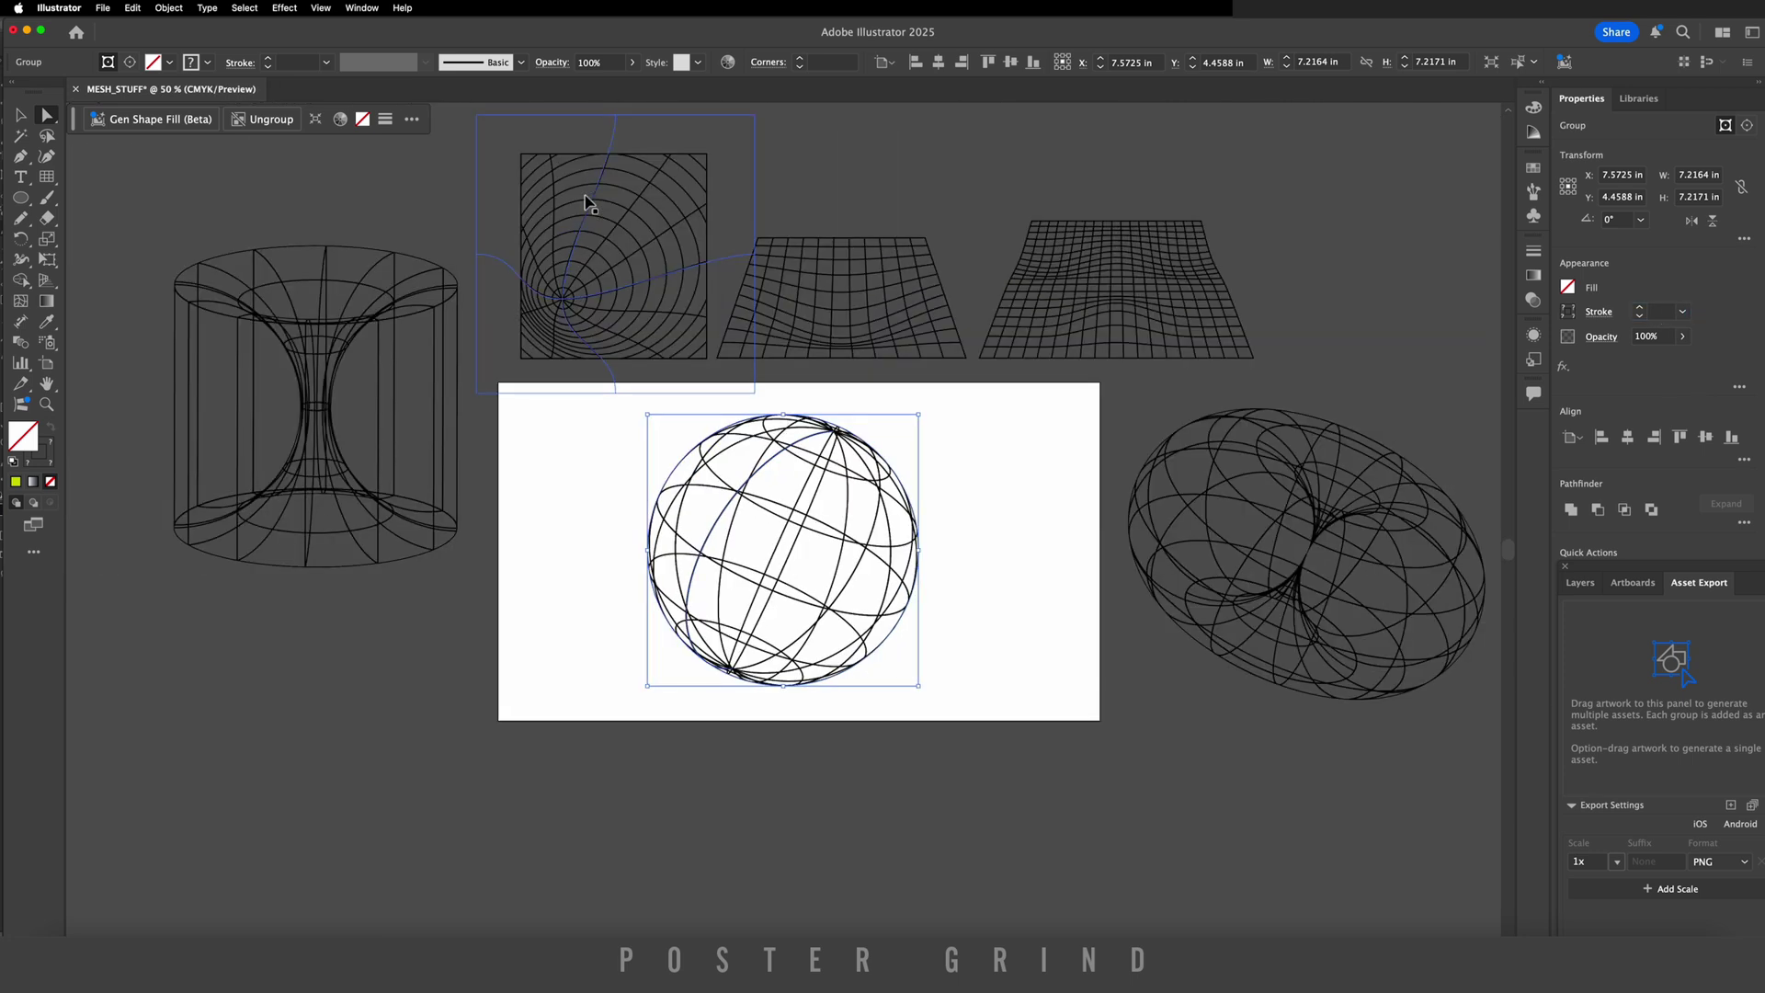
key("super+minus")
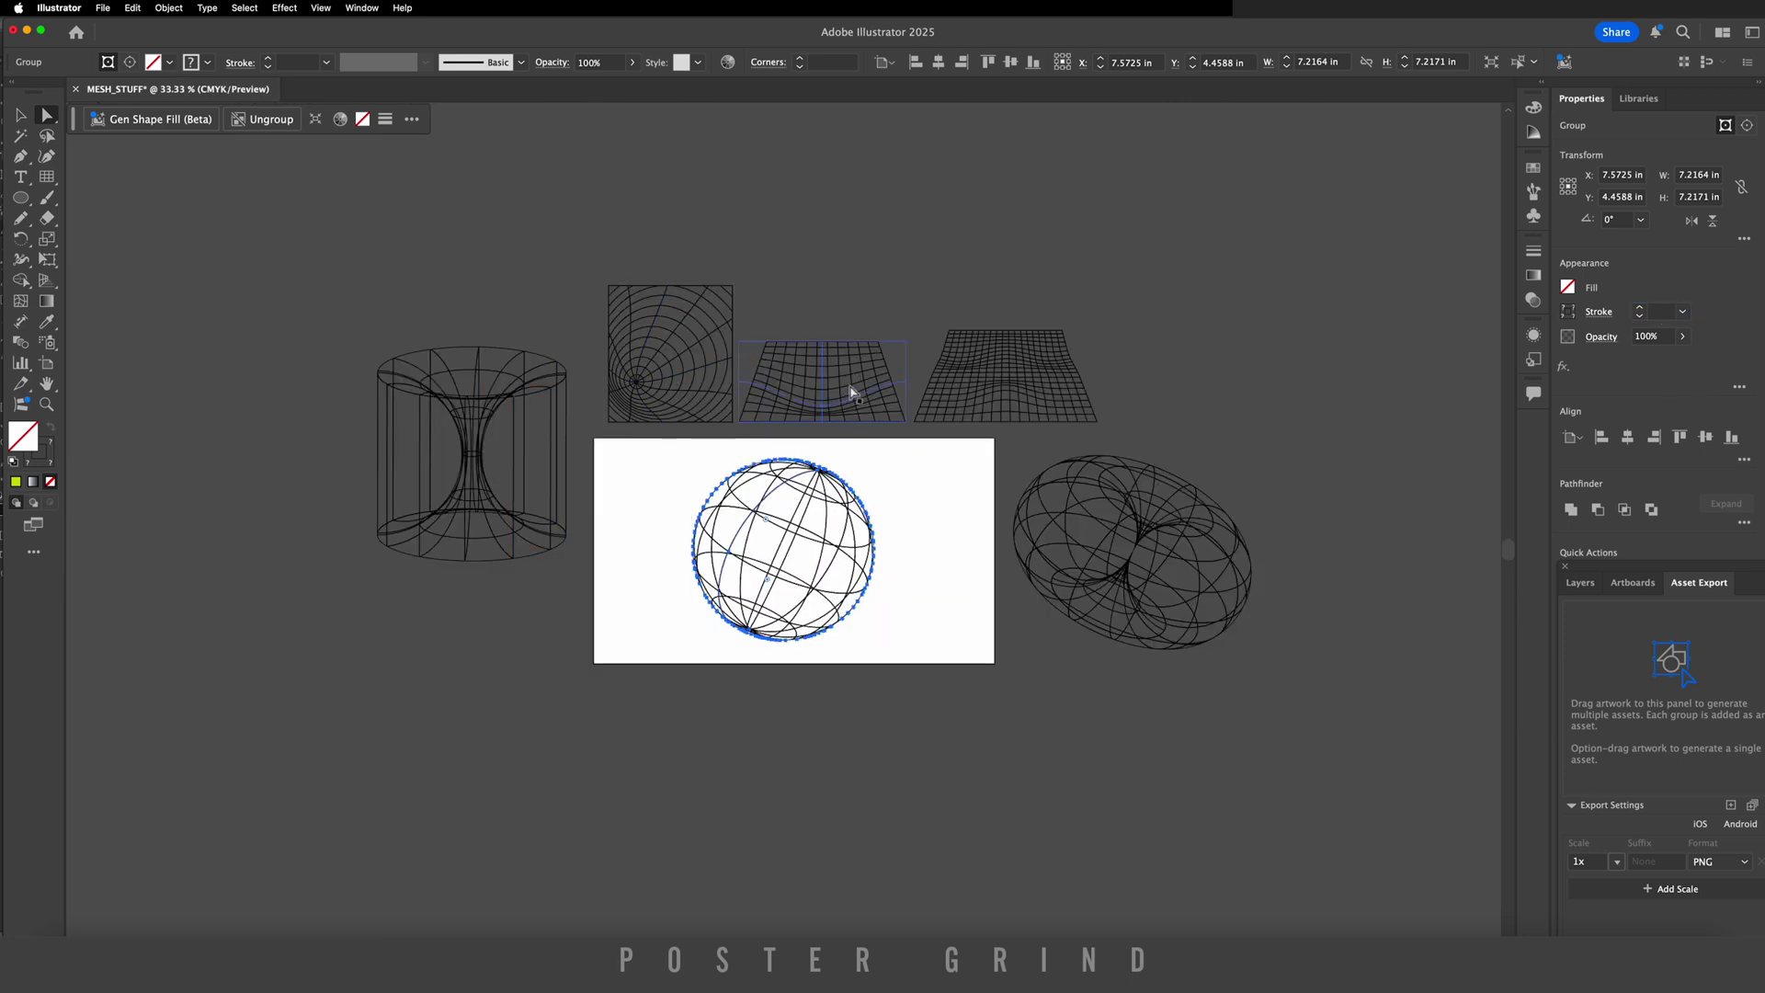
left_click(676, 530)
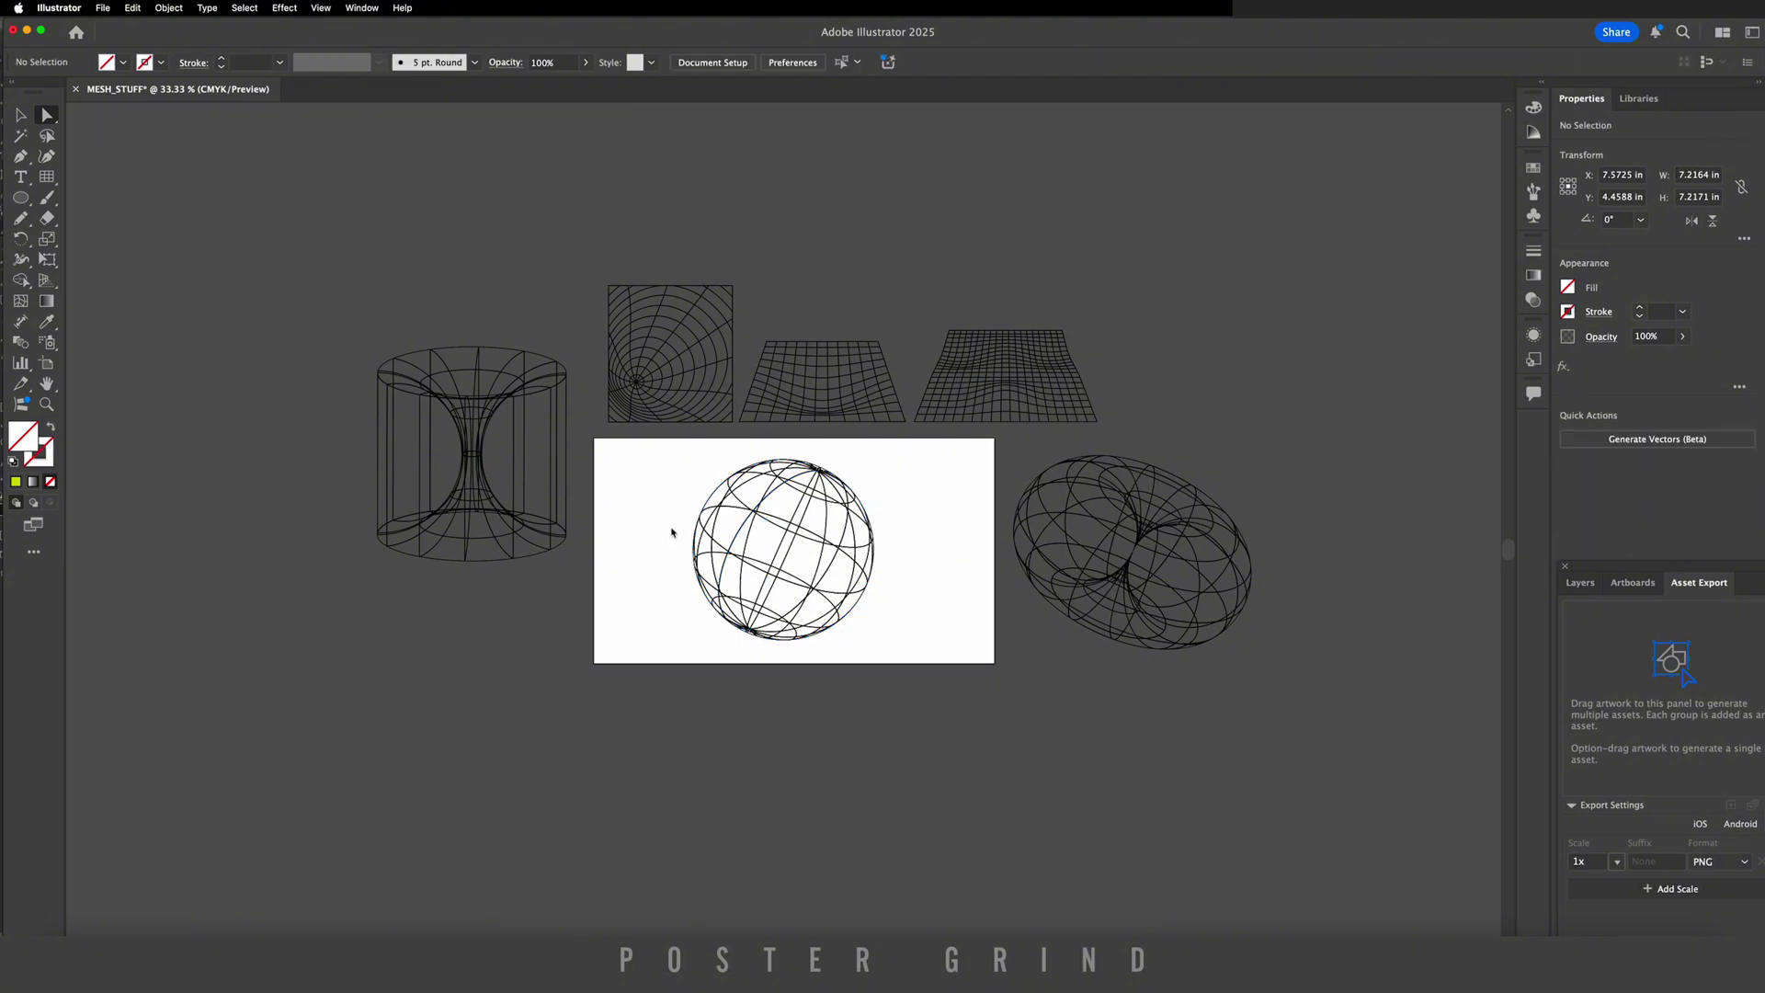